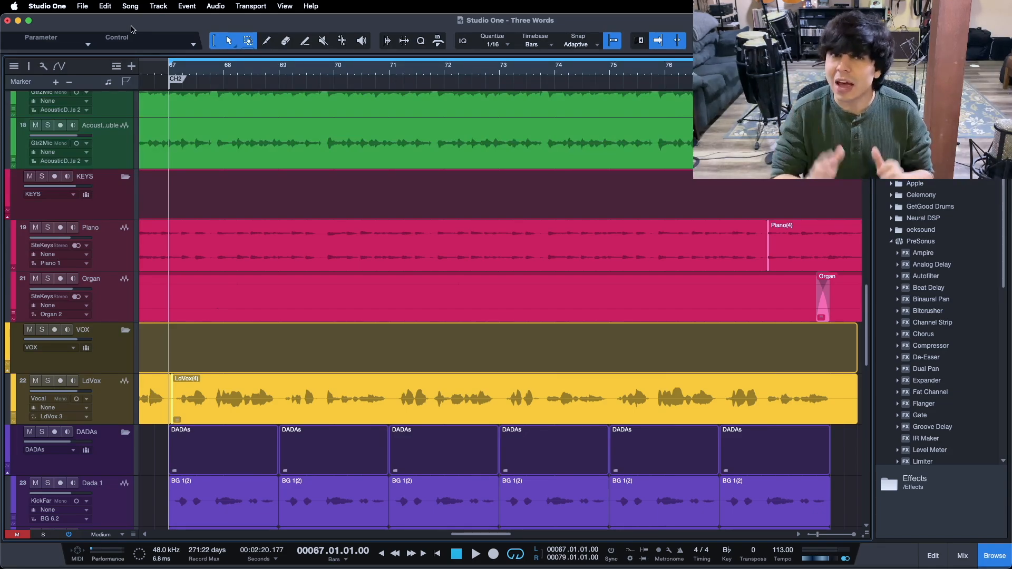
Step: Play the song from bar 67 and look over the instrument and vocal tracks, stopping playback near bar 78
{"action": "key", "text": "space"}
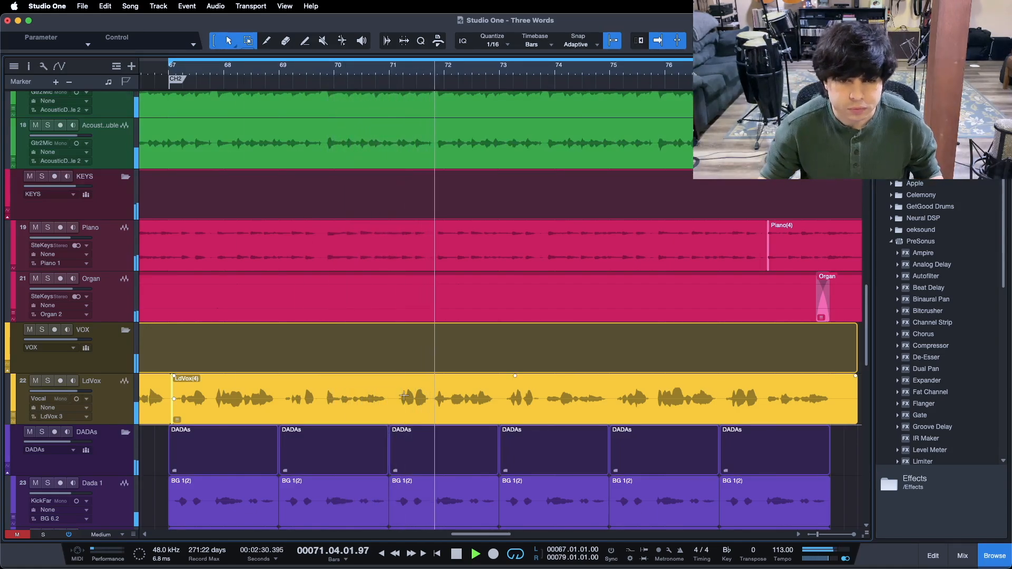
{"action": "scroll", "coordinate": [458, 366], "scroll_direction": "up", "scroll_amount": 15}
{"action": "scroll", "coordinate": [465, 364], "scroll_direction": "down", "scroll_amount": 15}
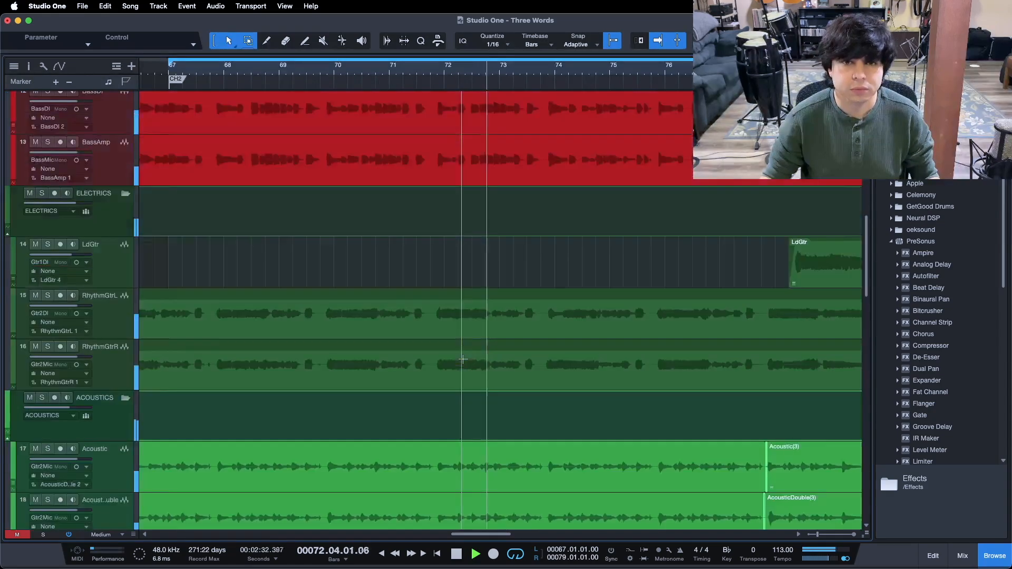
{"action": "scroll", "coordinate": [463, 359], "scroll_direction": "down", "scroll_amount": 2}
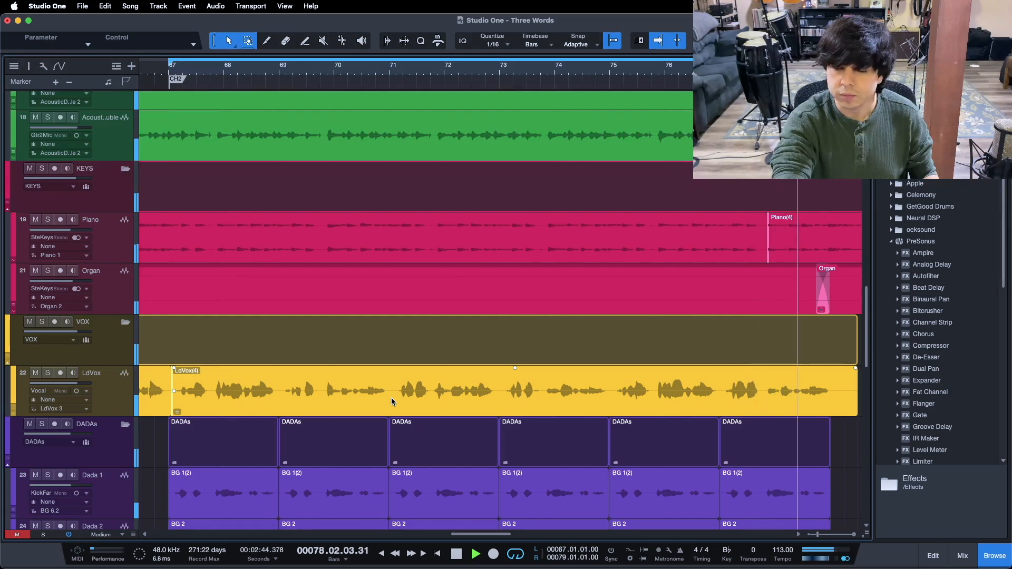
{"action": "key", "text": "space"}
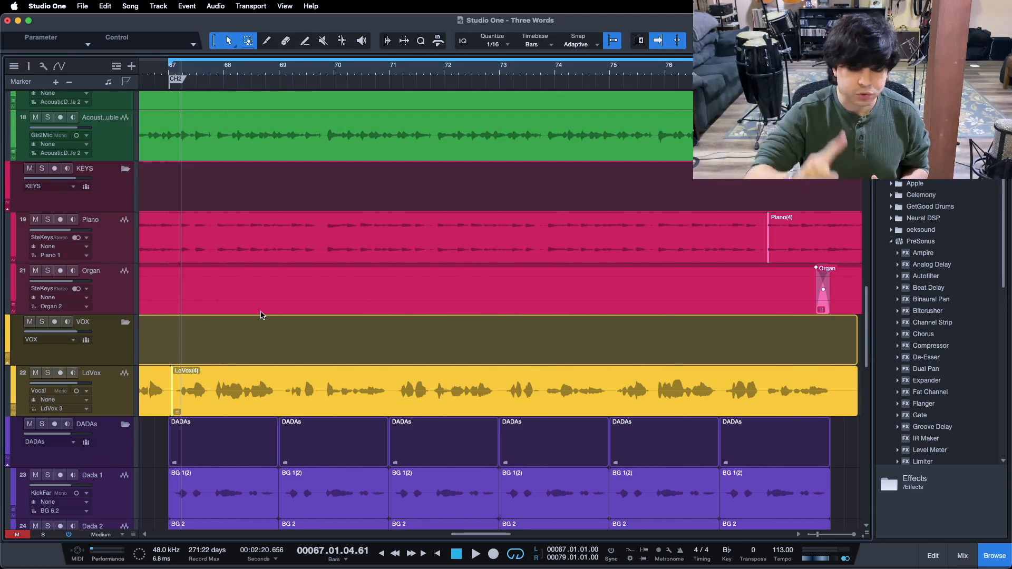
Step: Show the mixer, expand the MIX A channel's inserts, and return playback to bar 67
{"action": "key", "text": "F3"}
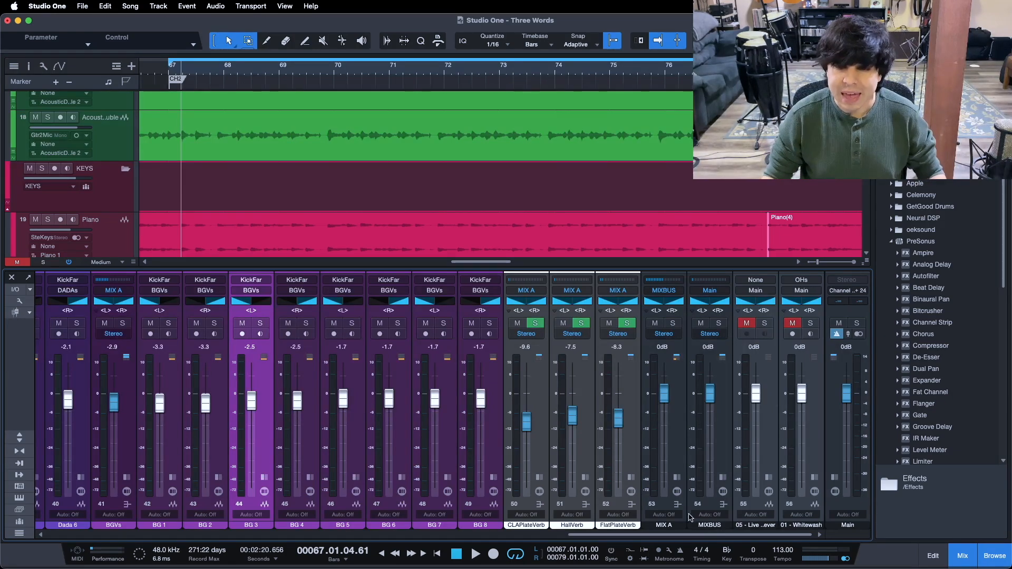
{"action": "left_click", "coordinate": [678, 479]}
{"action": "left_click", "coordinate": [707, 428]}
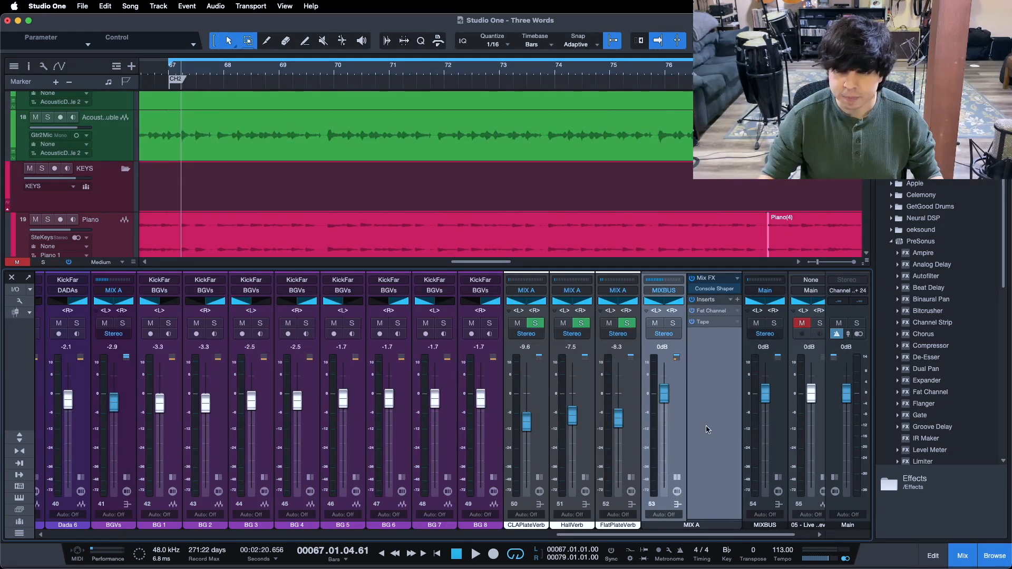
{"action": "key", "text": "space"}
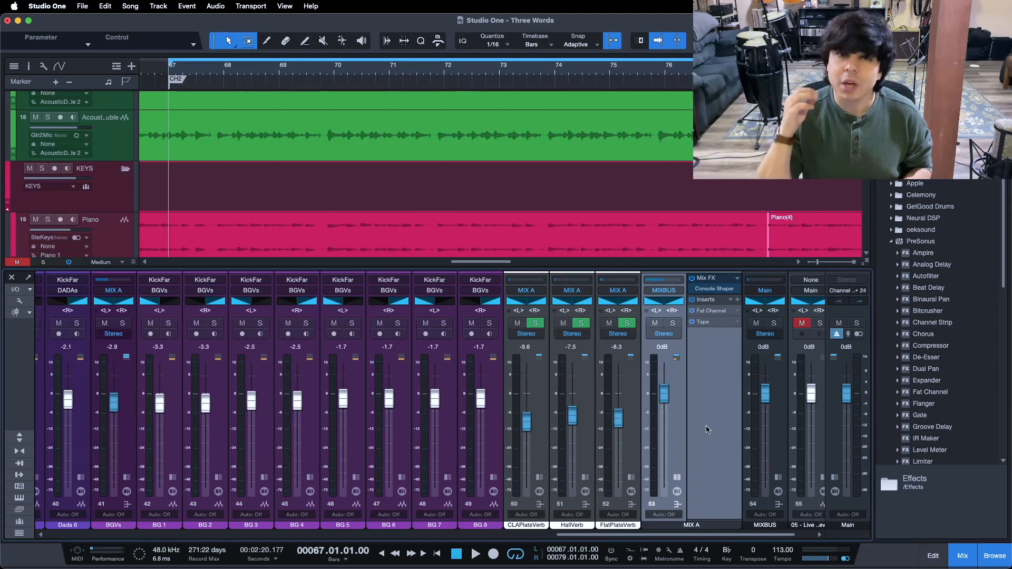
Step: Open the Fat Channel insert on MIX A and reposition its window over the mixer
{"action": "left_click", "coordinate": [714, 311]}
{"action": "left_click_drag", "start_coordinate": [443, 333], "coordinate": [484, 263]}
{"action": "left_click", "coordinate": [530, 309]}
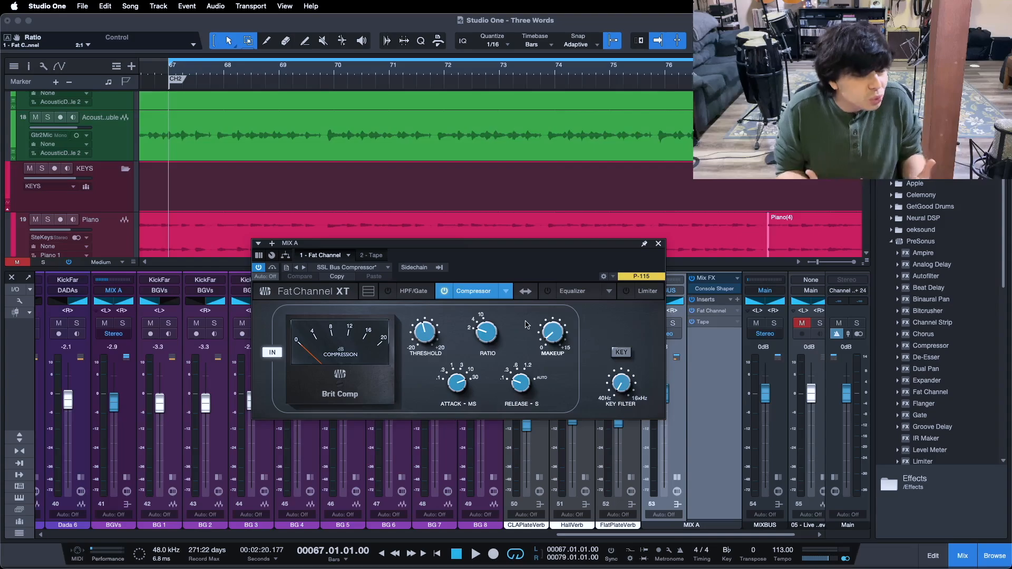
{"action": "left_click_drag", "start_coordinate": [519, 272], "coordinate": [548, 268]}
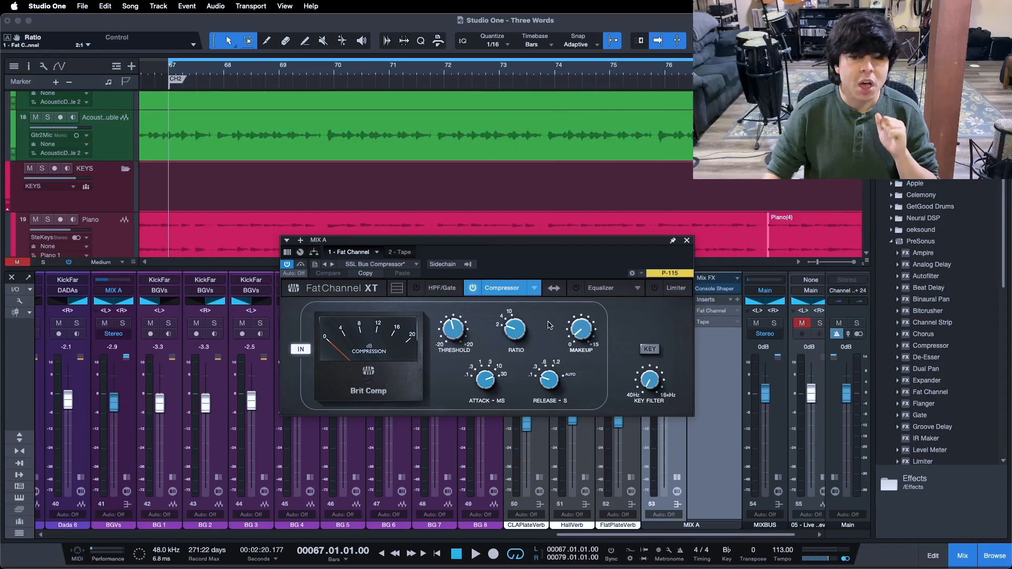
Step: Play from bar 67 while bypassing and re-enabling MIX A's Fat Channel compressor to compare the sound, then stop
{"action": "left_click", "coordinate": [478, 291]}
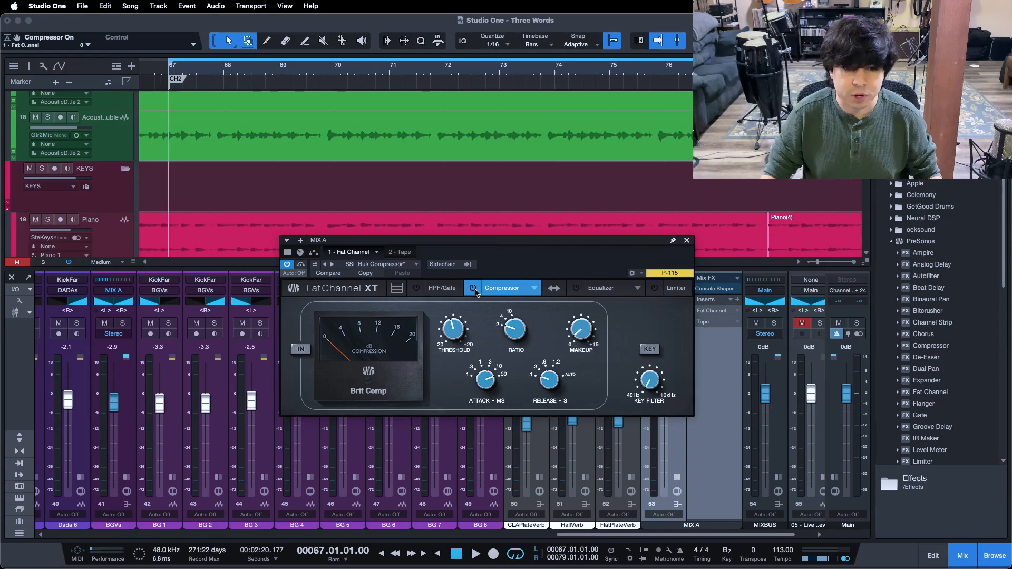
{"action": "left_click", "coordinate": [474, 290]}
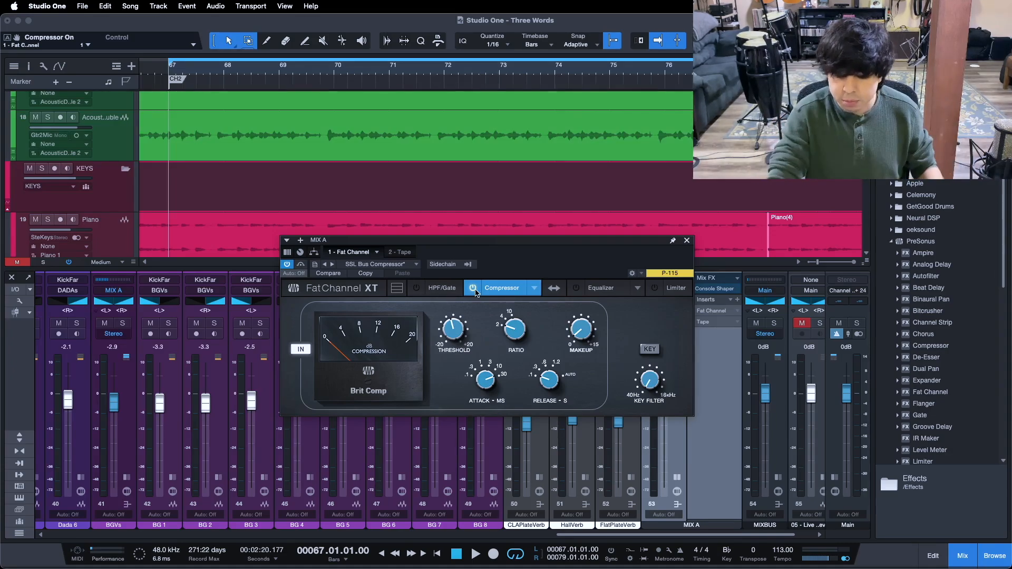
{"action": "key", "text": "space"}
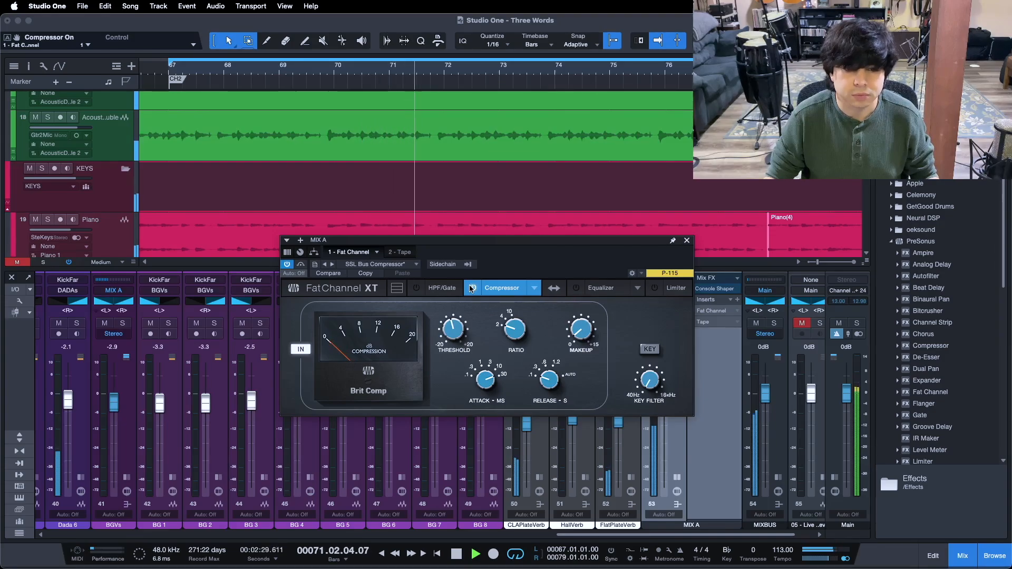
{"action": "left_click", "coordinate": [472, 287]}
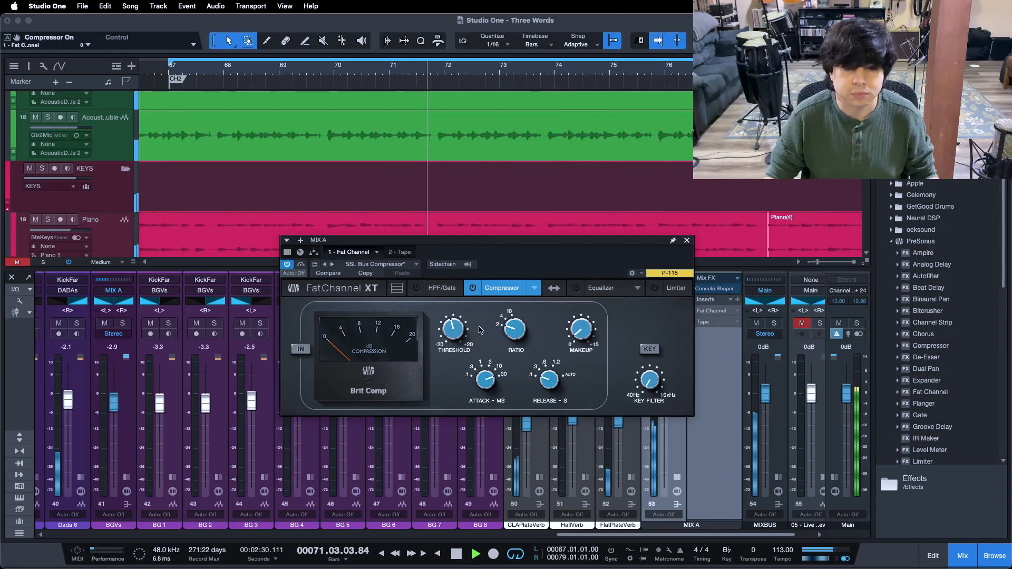
{"action": "left_click", "coordinate": [473, 288]}
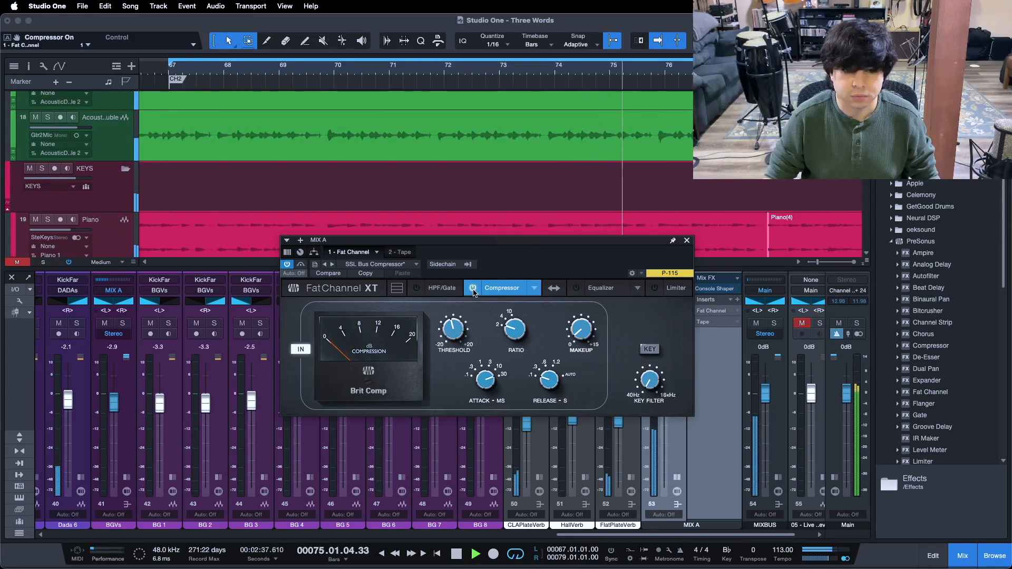
{"action": "left_click", "coordinate": [473, 289]}
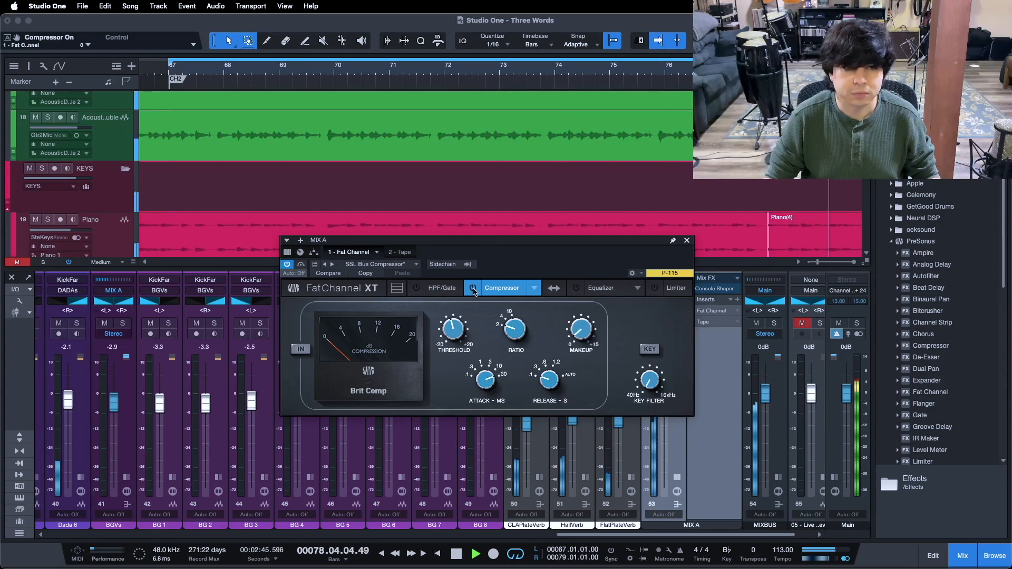
{"action": "left_click", "coordinate": [473, 289]}
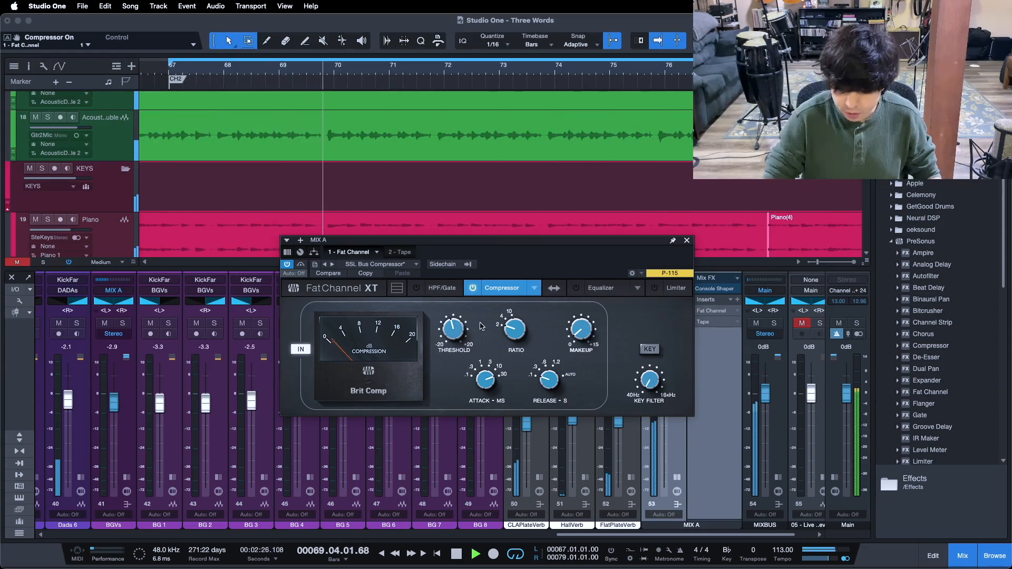
{"action": "key", "text": "space"}
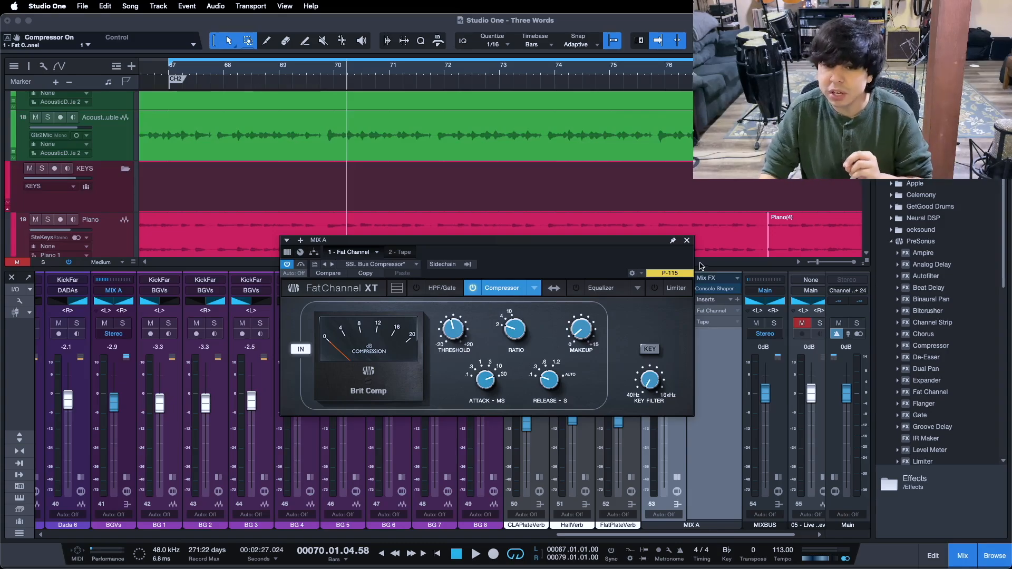
Step: Close the Fat Channel window and collapse the MIX A channel's inserts
{"action": "left_click", "coordinate": [686, 241]}
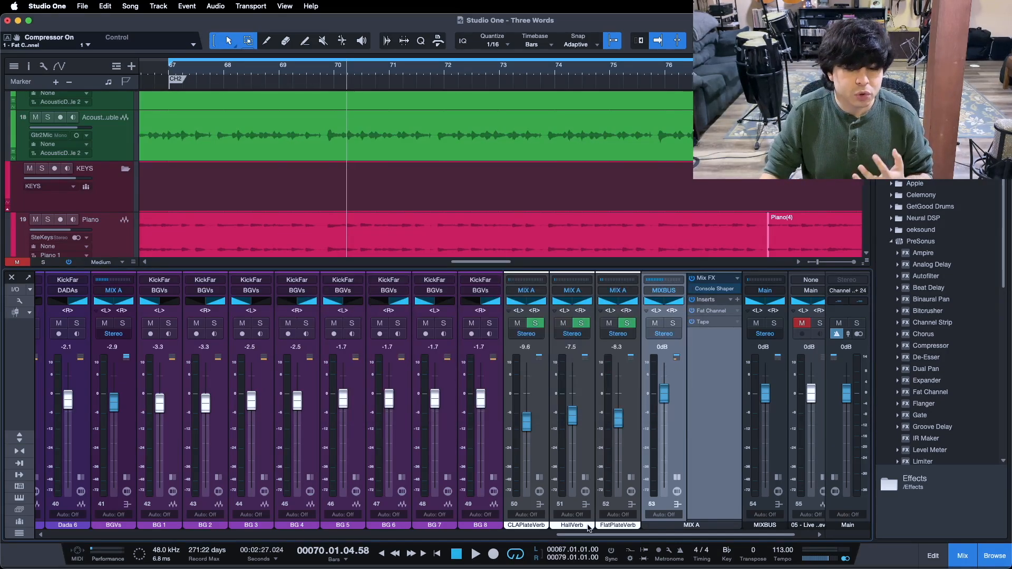
{"action": "scroll", "coordinate": [590, 537], "scroll_direction": "left", "scroll_amount": 1}
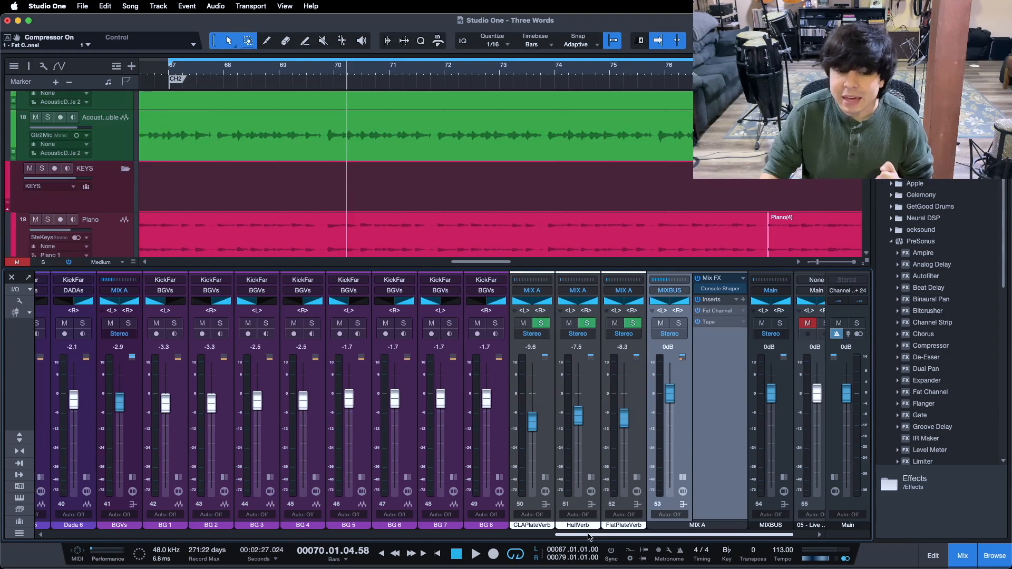
{"action": "left_click", "coordinate": [682, 478]}
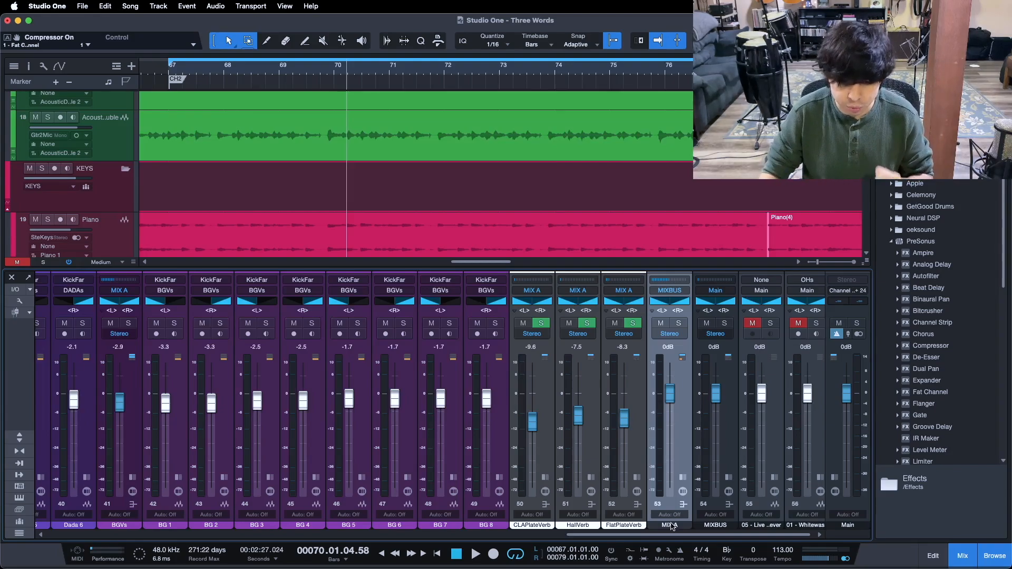
Step: Review the mixer channels from DRUMS to MIX A and MIXBUS, examining how the instrument groups are routed
{"action": "left_click_drag", "start_coordinate": [673, 534], "coordinate": [144, 533]}
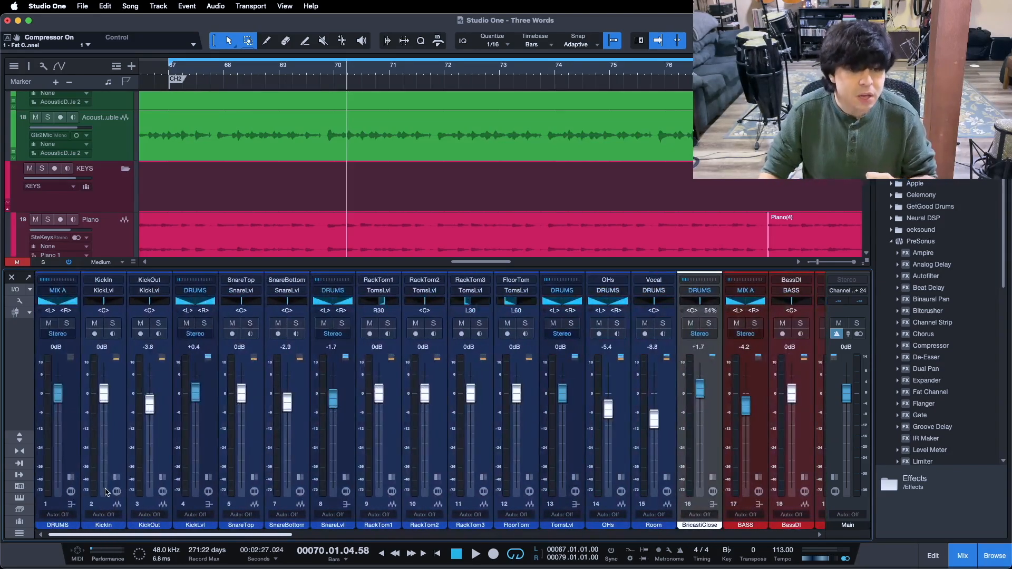
{"action": "scroll", "coordinate": [569, 495], "scroll_direction": "right", "scroll_amount": 15}
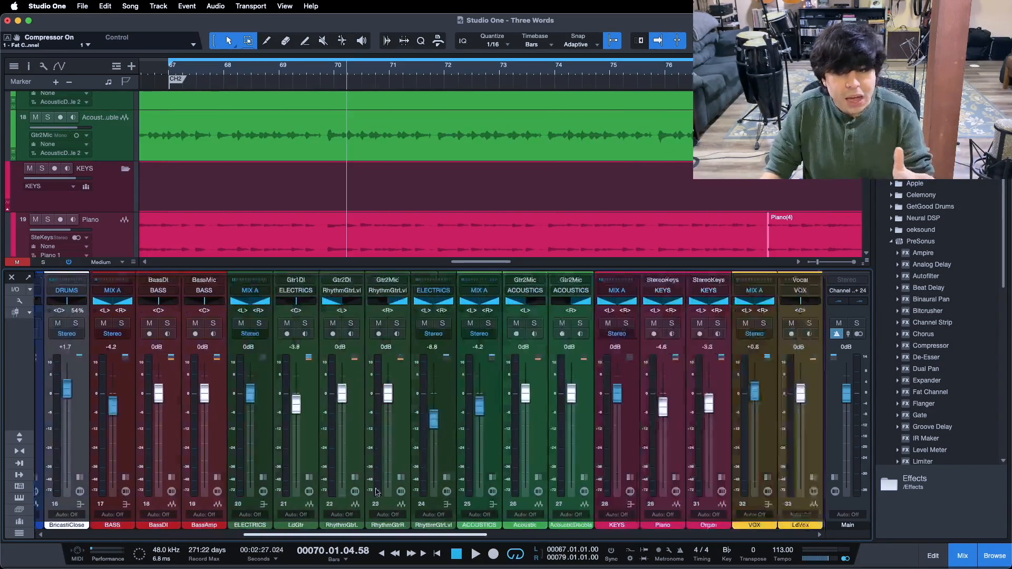
{"action": "scroll", "coordinate": [569, 495], "scroll_direction": "right", "scroll_amount": 4}
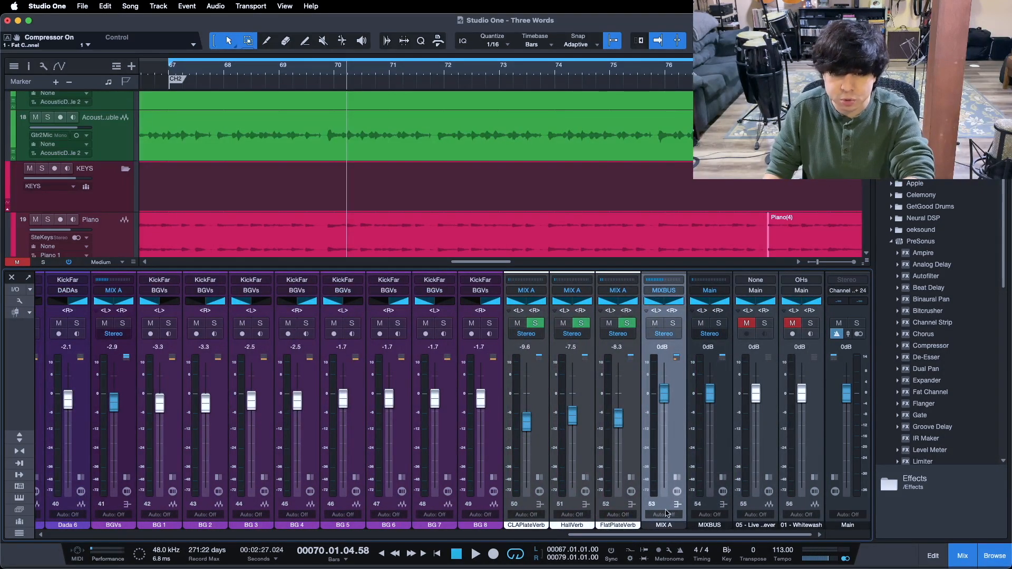
{"action": "left_click_drag", "start_coordinate": [674, 535], "coordinate": [154, 536]}
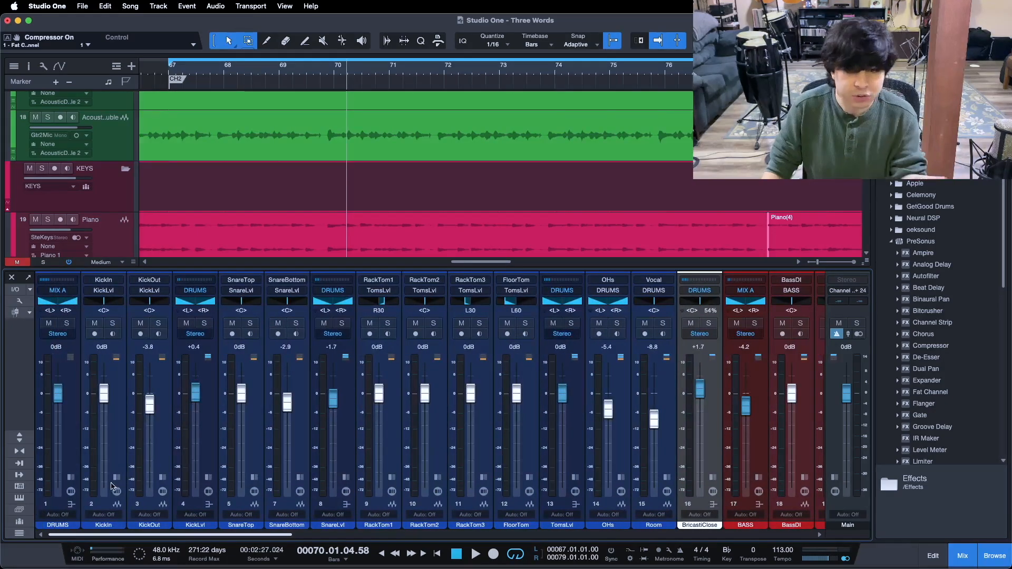
{"action": "left_click", "coordinate": [205, 429]}
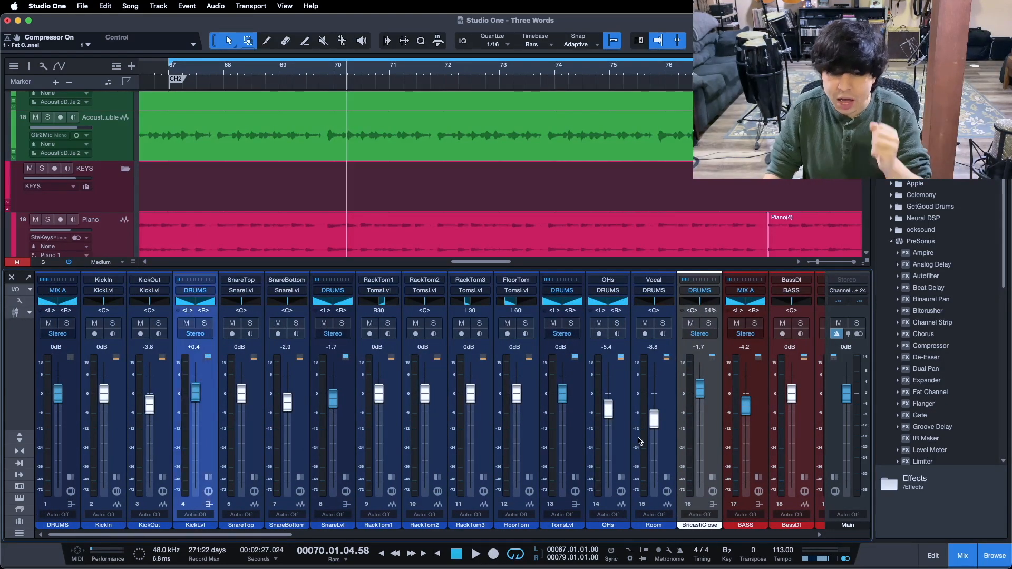
{"action": "left_click_drag", "start_coordinate": [294, 536], "coordinate": [509, 543]}
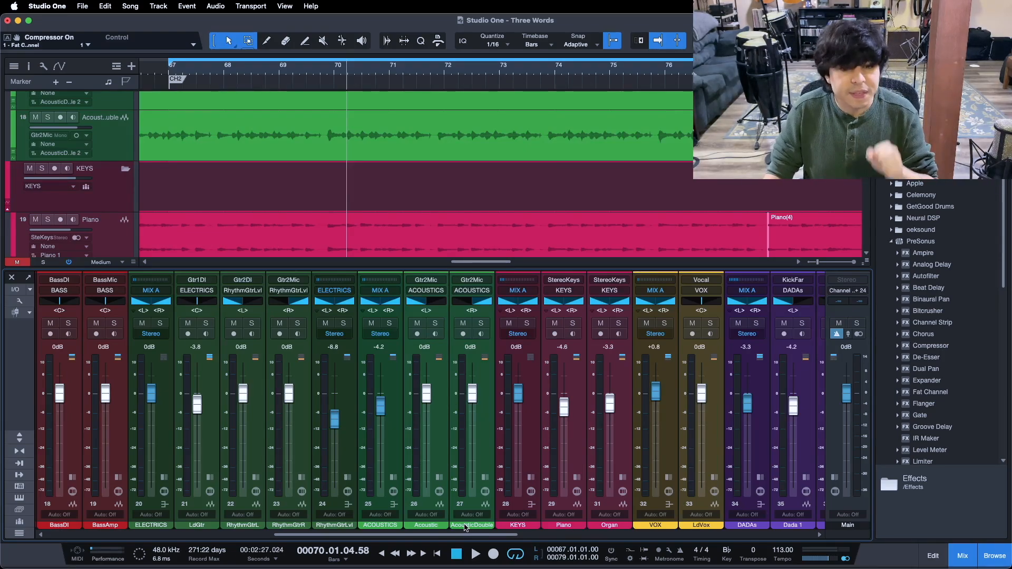
{"action": "left_click_drag", "start_coordinate": [466, 535], "coordinate": [765, 550]}
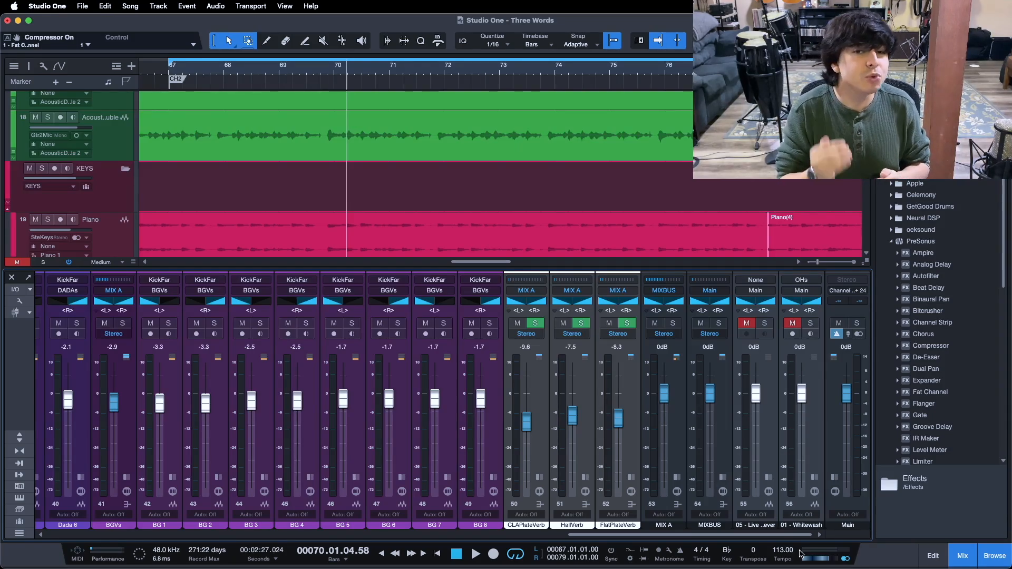
{"action": "left_click_drag", "start_coordinate": [793, 535], "coordinate": [58, 531]}
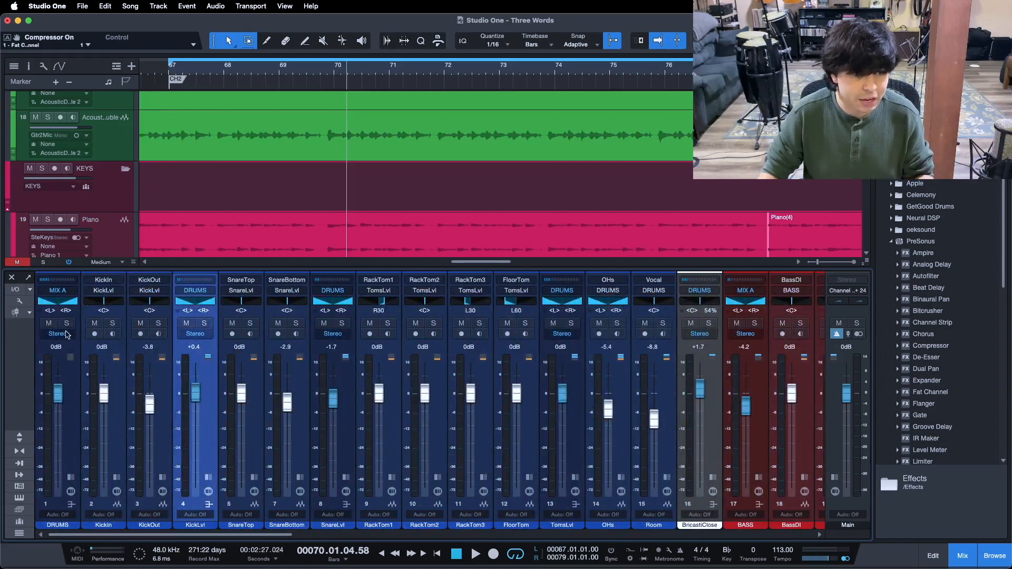
Step: Solo the KickLvl bus and play from bar 67
{"action": "left_click", "coordinate": [204, 323]}
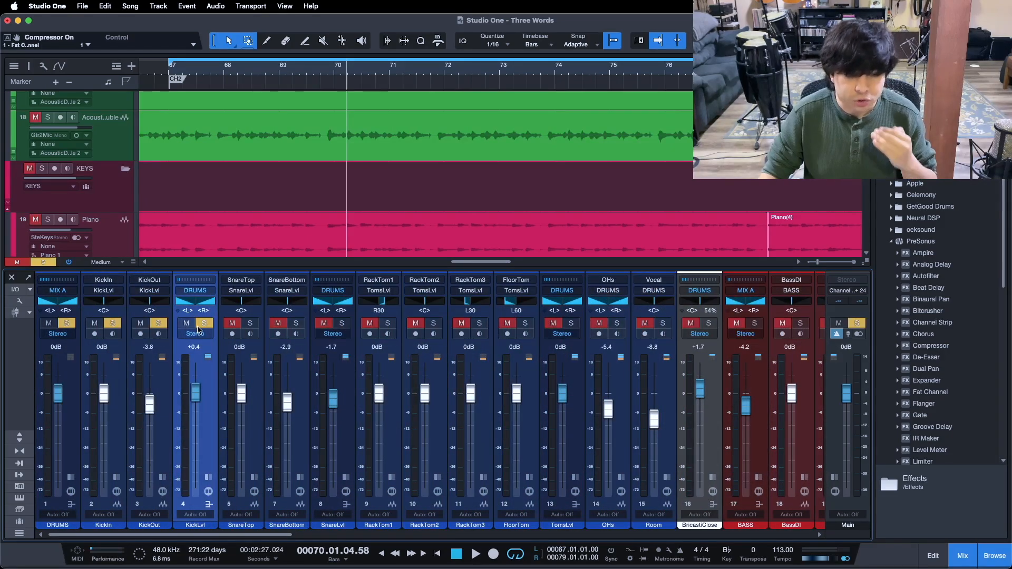
{"action": "key", "text": "Home"}
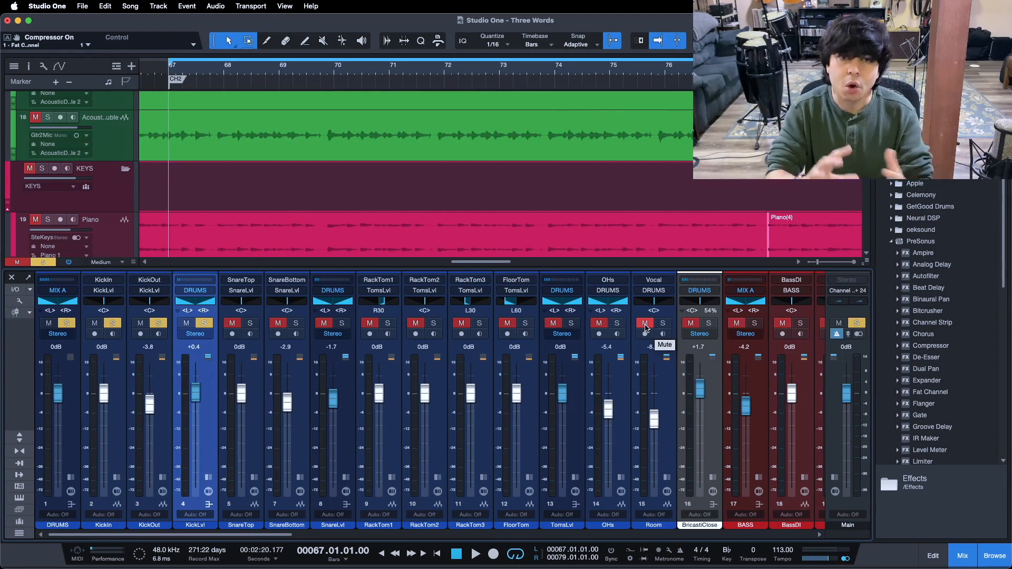
{"action": "key", "text": "space"}
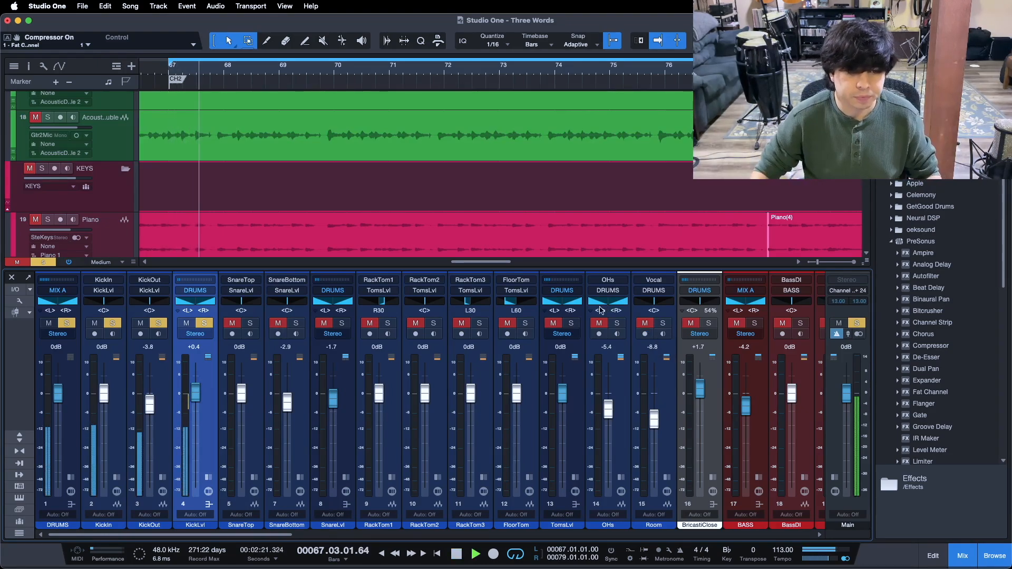
Step: Add SnareLvl, TomsLvl, OHs, Room and BricastiClose to the solo one after another during playback
{"action": "left_click", "coordinate": [342, 323]}
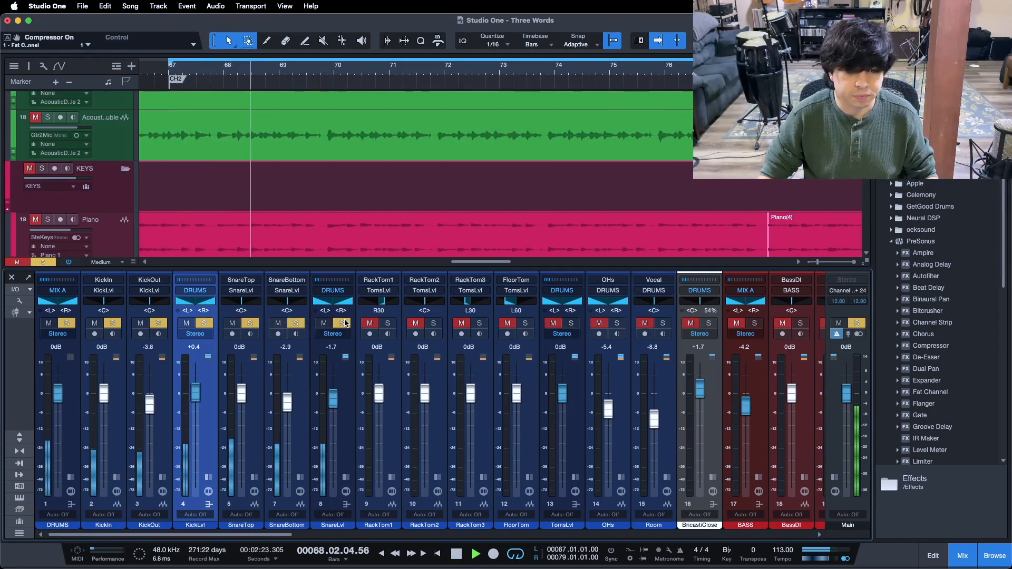
{"action": "left_click", "coordinate": [571, 322]}
{"action": "left_click", "coordinate": [615, 322]}
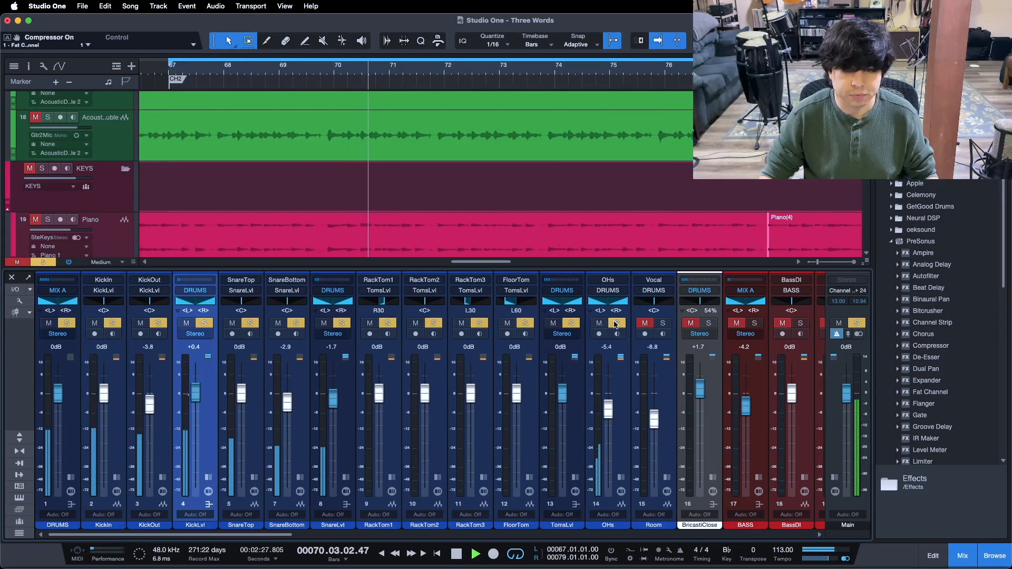
{"action": "left_click", "coordinate": [663, 323]}
{"action": "left_click", "coordinate": [708, 324]}
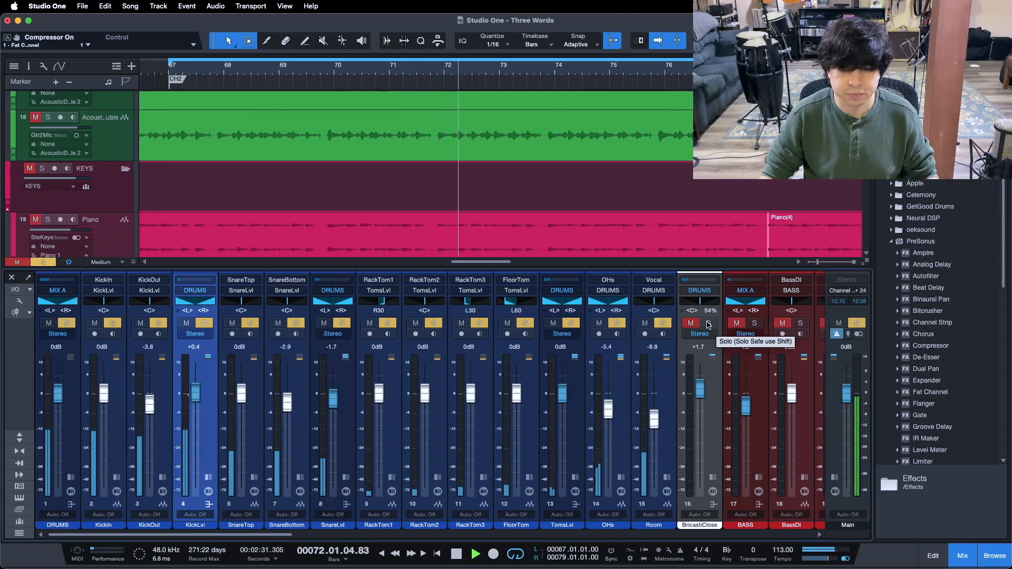
{"action": "left_click_drag", "start_coordinate": [282, 535], "coordinate": [149, 543]}
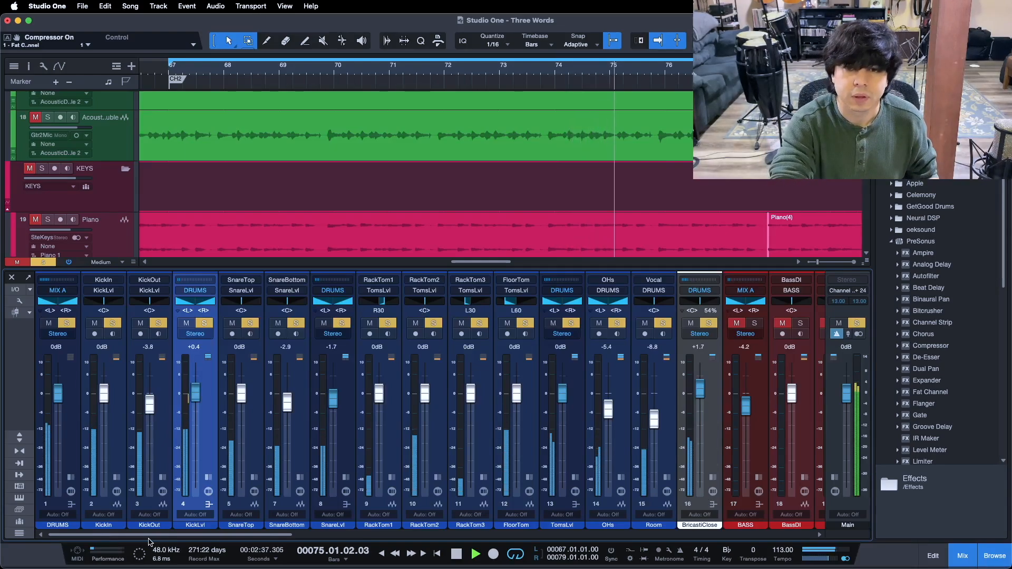
Step: Add the BASS bus to the soloed drum channels and listen to them together, stopping playback at the end
{"action": "key", "text": "space"}
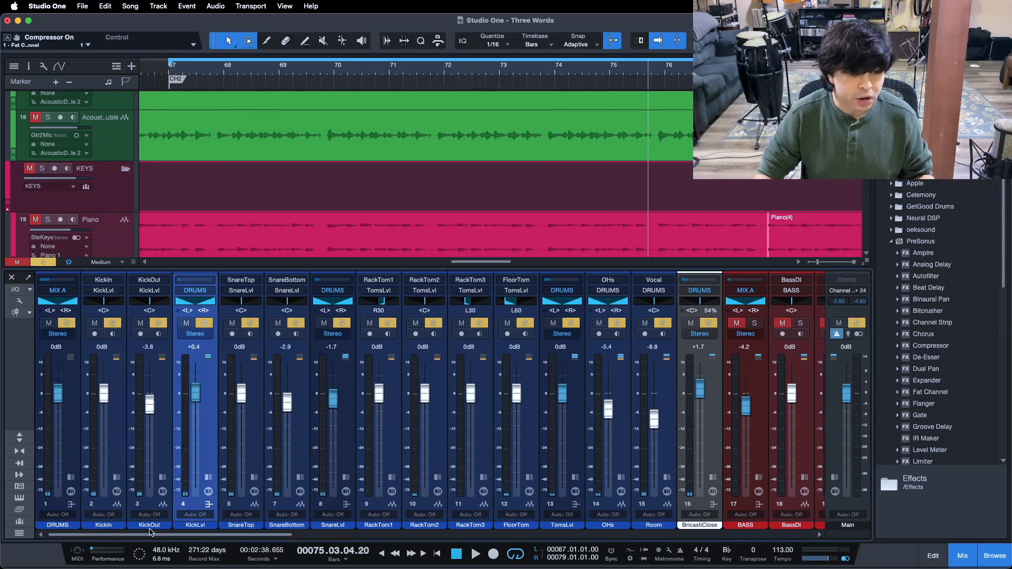
{"action": "scroll", "coordinate": [152, 534], "scroll_direction": "right", "scroll_amount": 5}
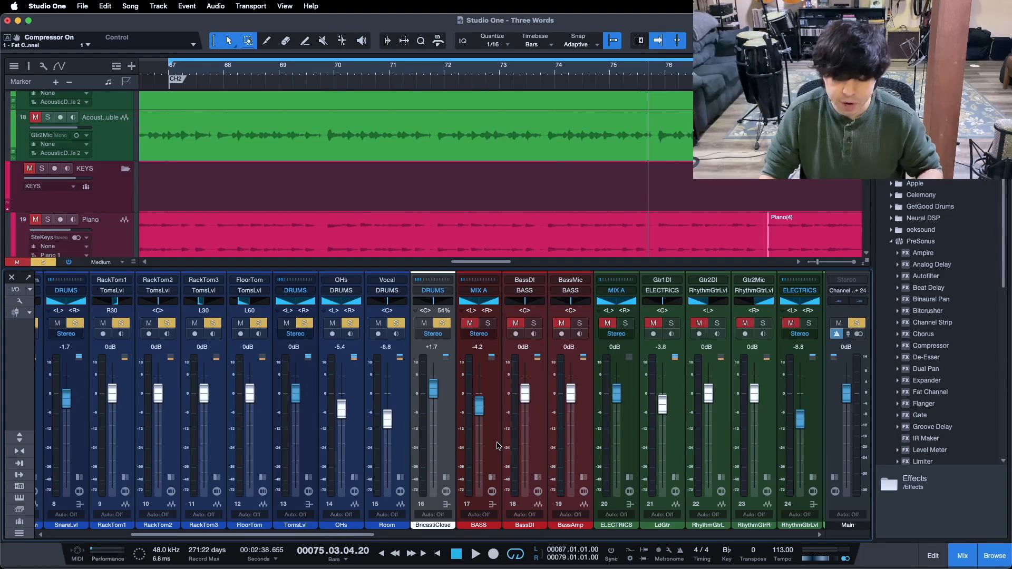
{"action": "key", "text": "space"}
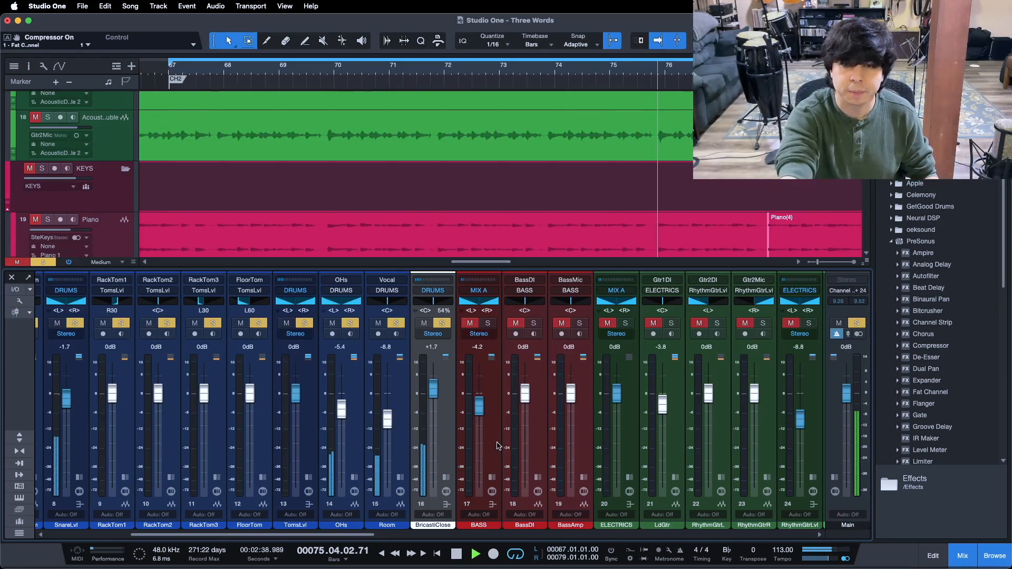
{"action": "left_click", "coordinate": [488, 323]}
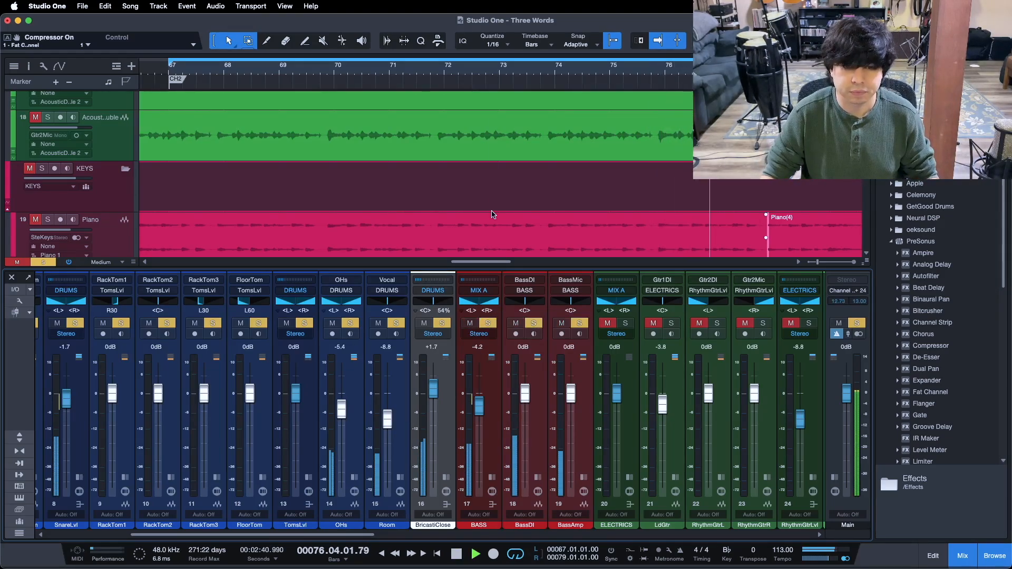
{"action": "scroll", "coordinate": [510, 203], "scroll_direction": "up", "scroll_amount": 10}
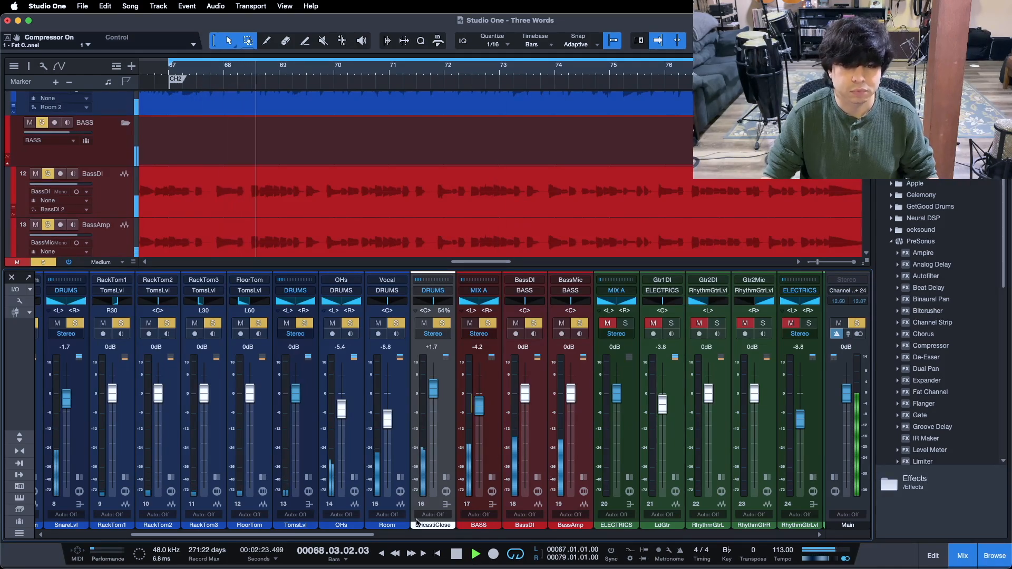
{"action": "left_click_drag", "start_coordinate": [368, 534], "coordinate": [473, 542]}
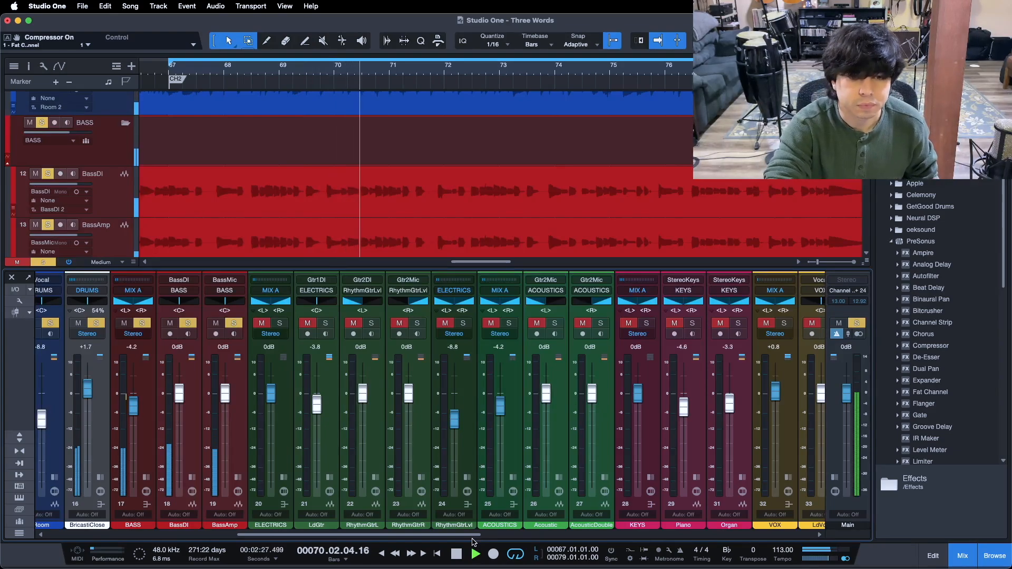
{"action": "key", "text": "space"}
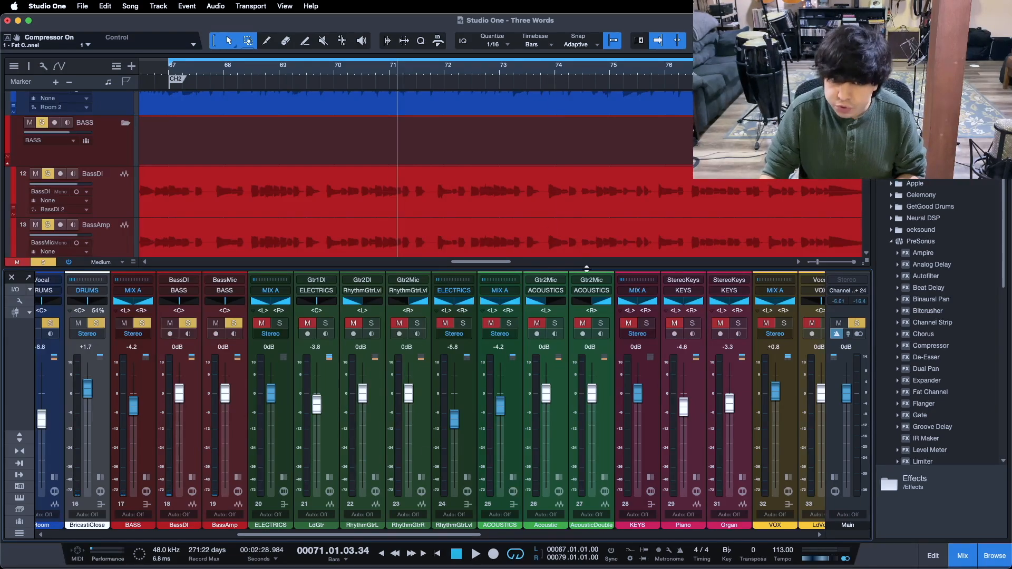
Step: Restart playback from bar 67 and add the ACOUSTICS bus to the solo
{"action": "scroll", "coordinate": [532, 199], "scroll_direction": "down", "scroll_amount": 5}
{"action": "scroll", "coordinate": [532, 198], "scroll_direction": "down", "scroll_amount": 2}
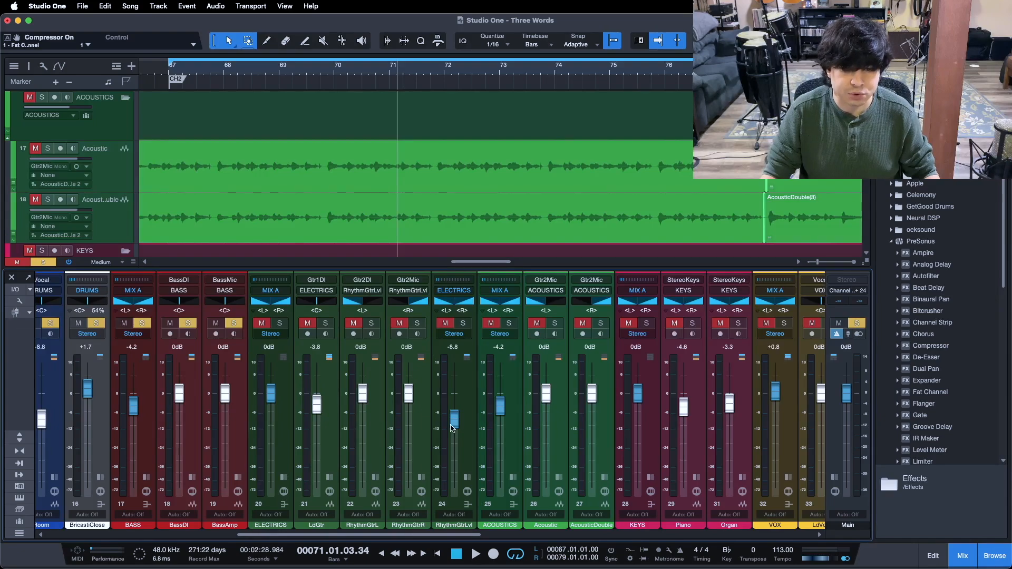
{"action": "left_click_drag", "start_coordinate": [440, 535], "coordinate": [475, 537]}
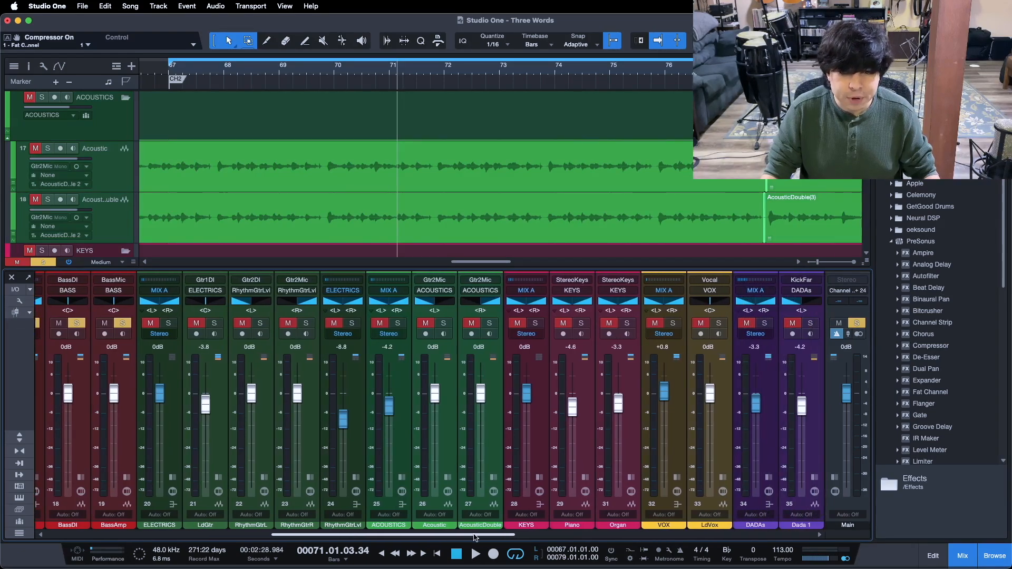
{"action": "key", "text": "KP_1"}
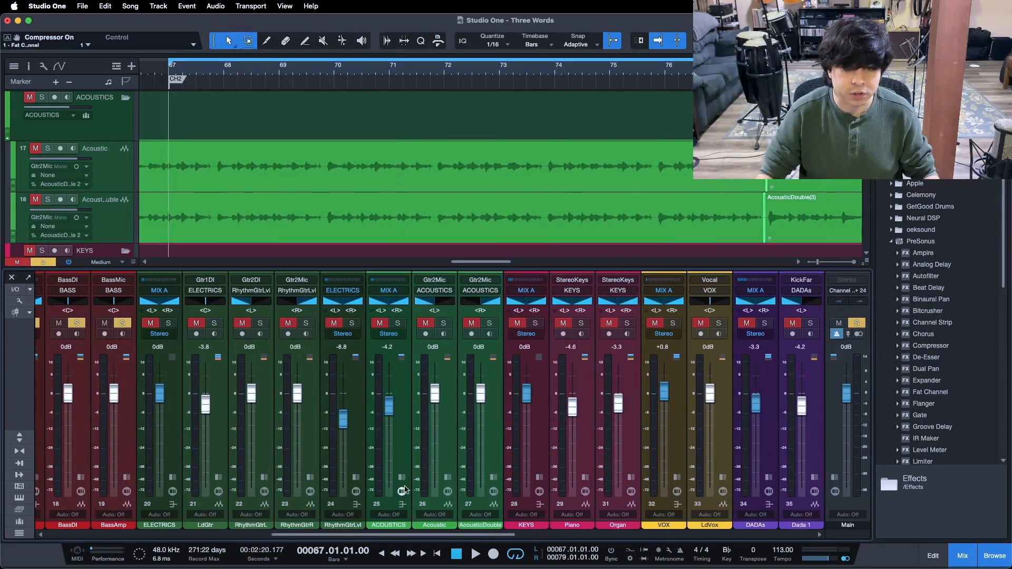
{"action": "key", "text": "space"}
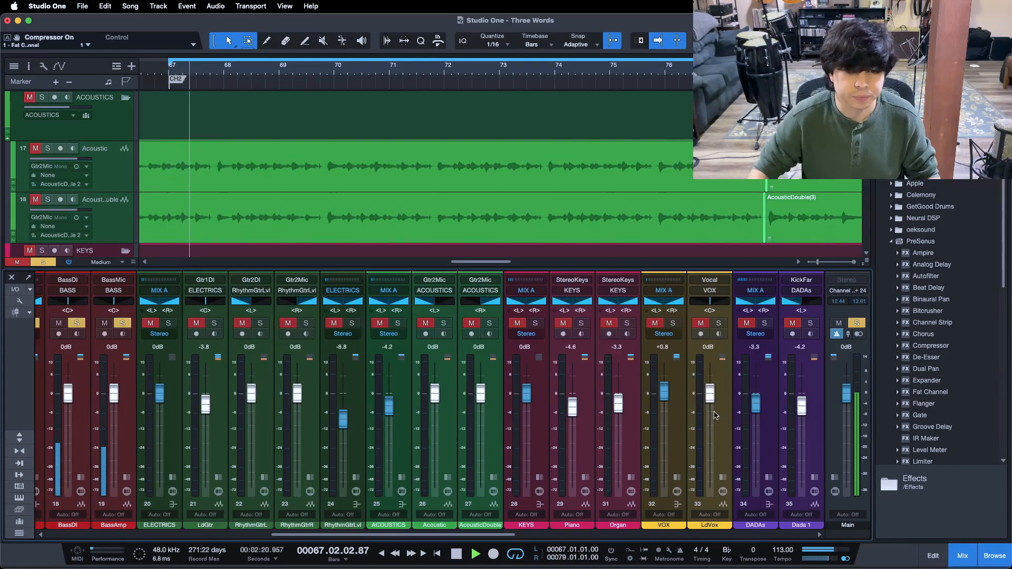
{"action": "left_click", "coordinate": [380, 323]}
{"action": "left_click", "coordinate": [397, 323]}
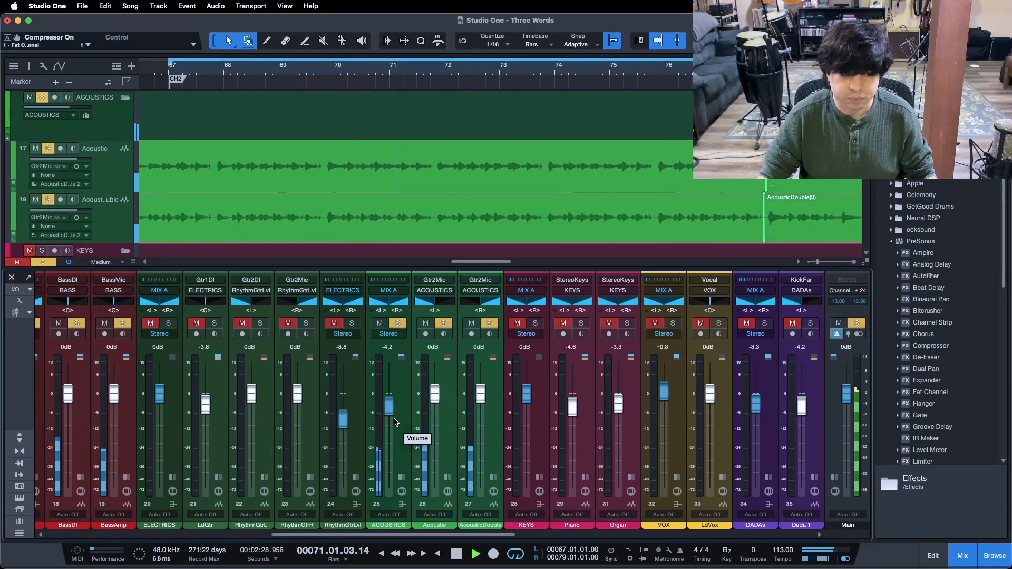
Step: Add Piano, RhythmGtrLvl and Organ to the solo one after another during playback
{"action": "left_click", "coordinate": [580, 323]}
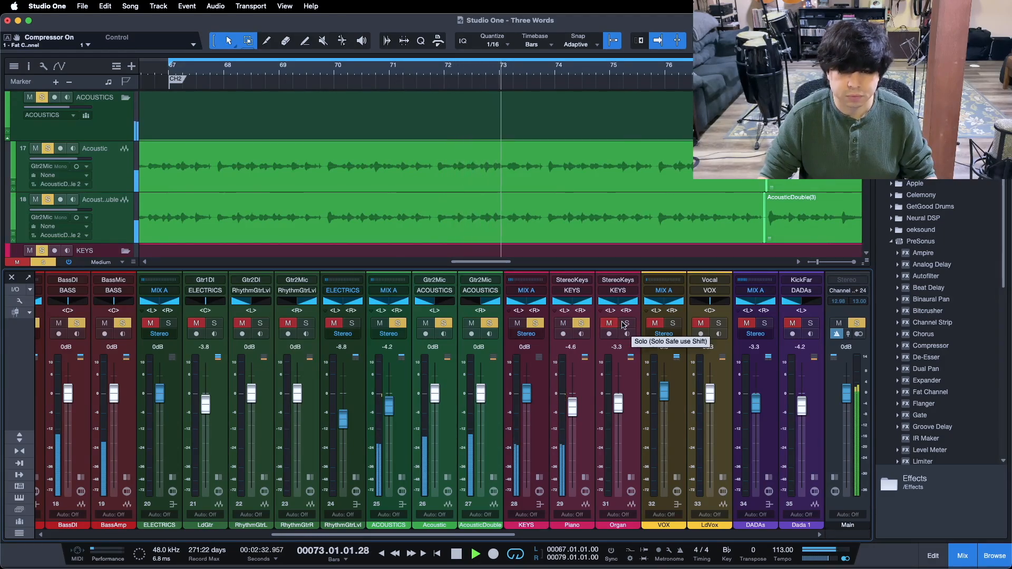
{"action": "left_click", "coordinate": [352, 322]}
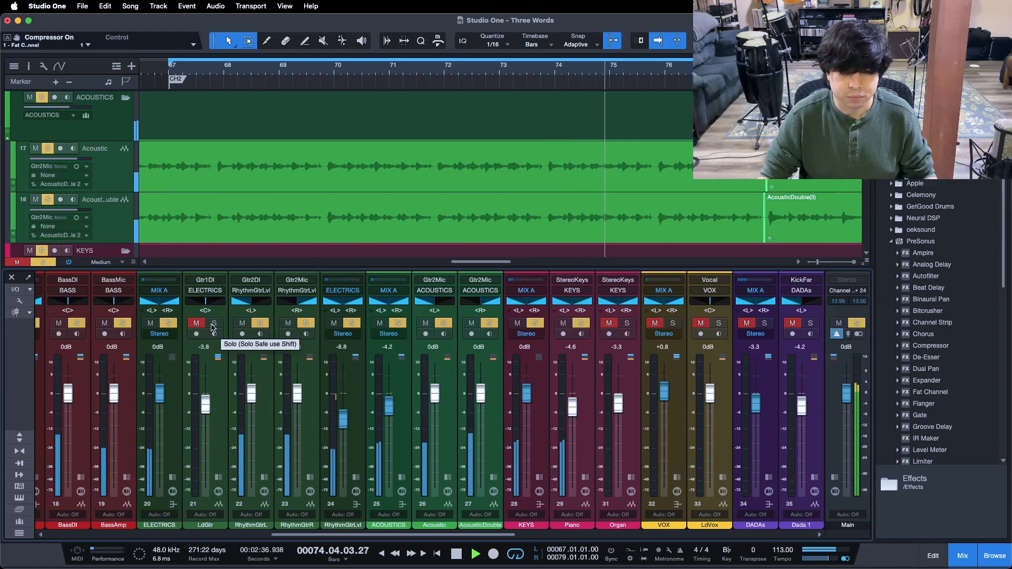
{"action": "left_click", "coordinate": [627, 323]}
Step: Resume playback and add LdVox and the DADAs bus to the solo
{"action": "left_click_drag", "start_coordinate": [484, 543], "coordinate": [564, 540]}
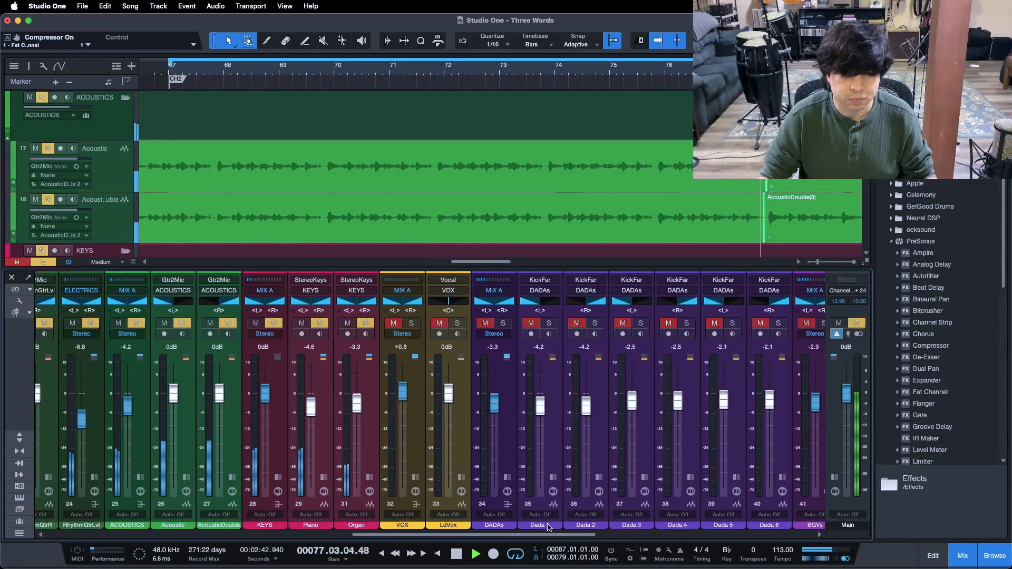
{"action": "left_click_drag", "start_coordinate": [493, 539], "coordinate": [423, 537]}
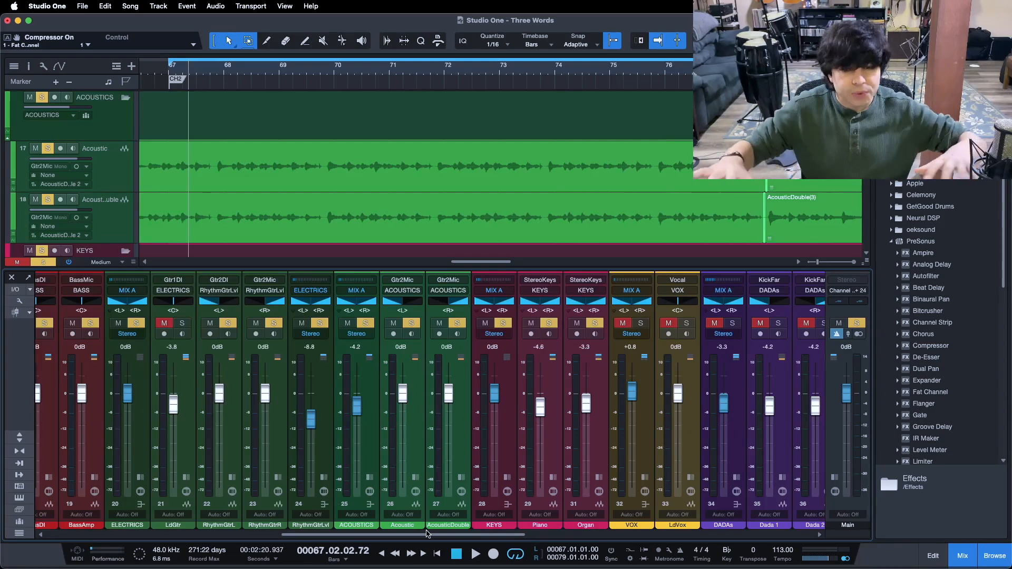
{"action": "left_click_drag", "start_coordinate": [427, 535], "coordinate": [533, 536]}
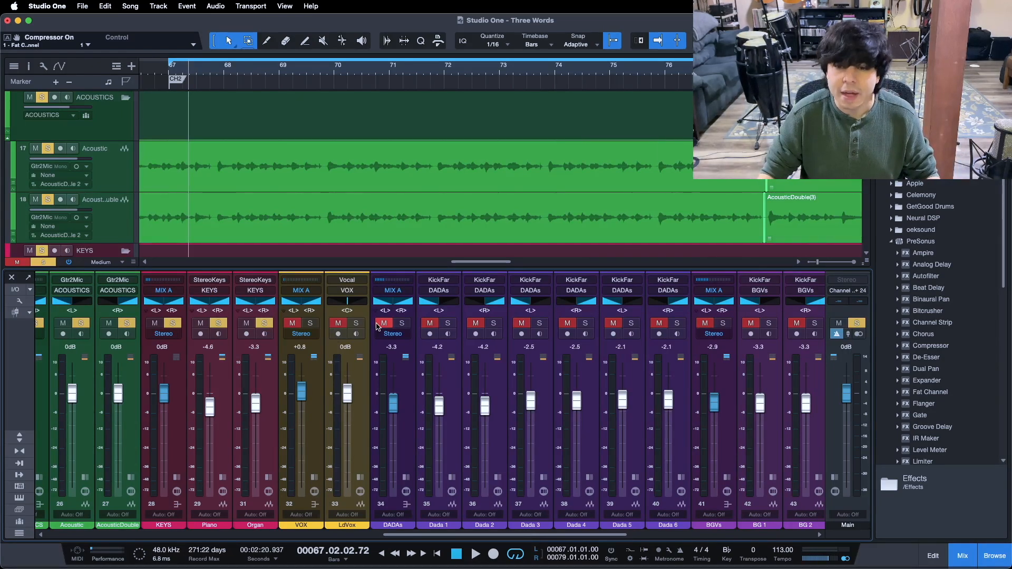
{"action": "key", "text": "space"}
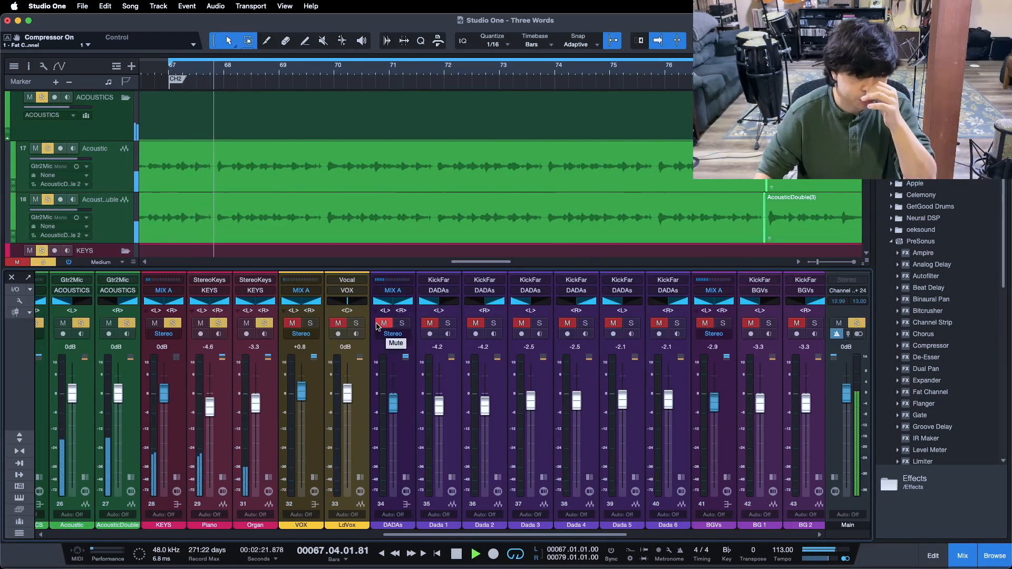
{"action": "left_click", "coordinate": [357, 325]}
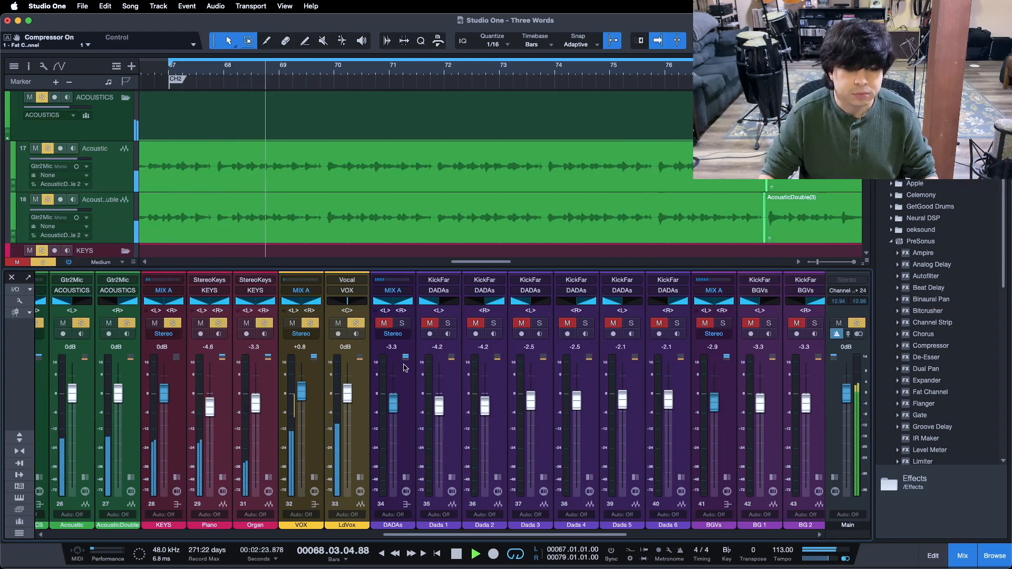
{"action": "left_click", "coordinate": [402, 324]}
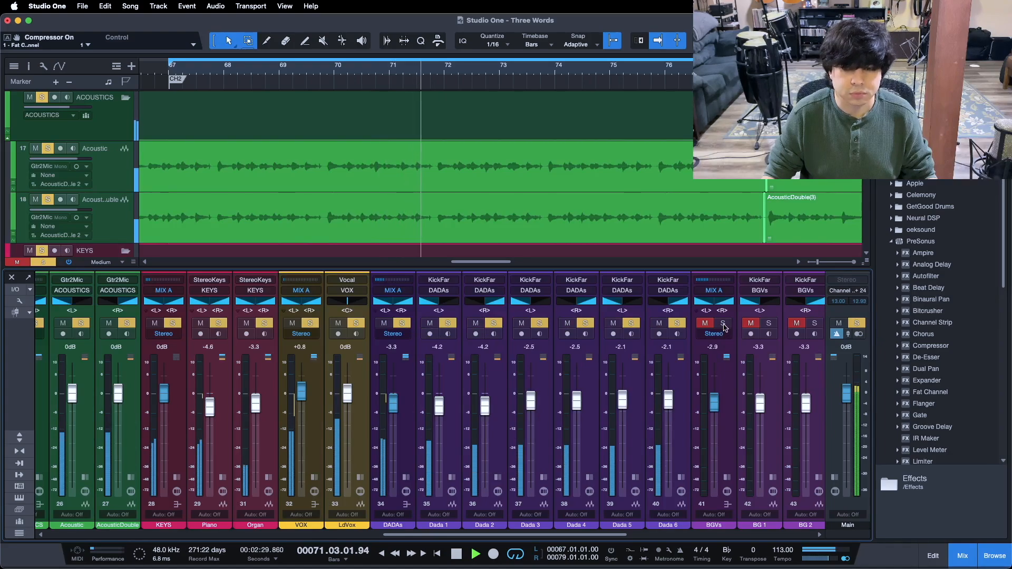
Step: Listen to the full mix without solos while viewing the LdVox and DADAs tracks, and stop playback
{"action": "left_click_drag", "start_coordinate": [530, 535], "coordinate": [526, 537]}
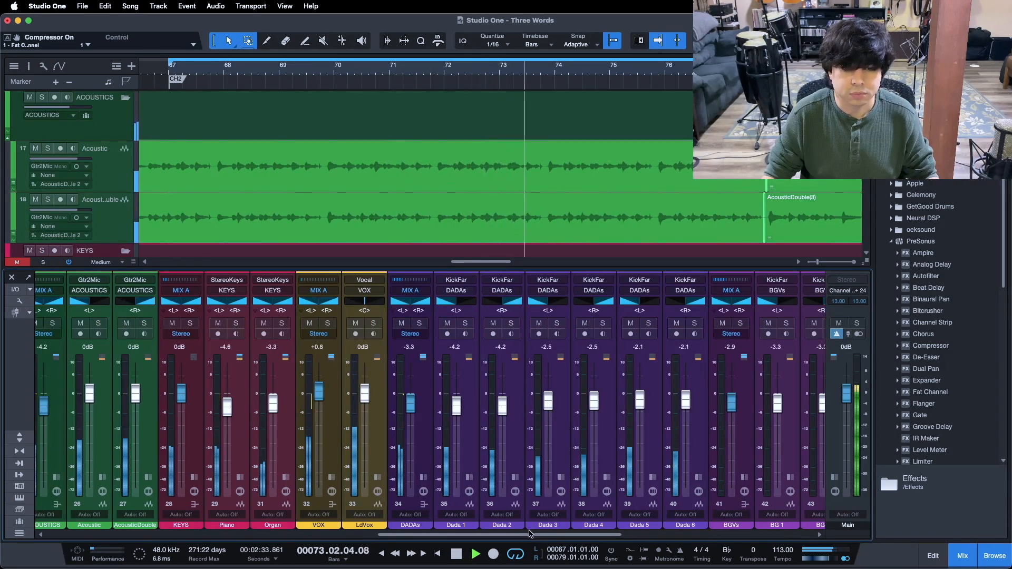
{"action": "left_click_drag", "start_coordinate": [526, 537], "coordinate": [483, 538]}
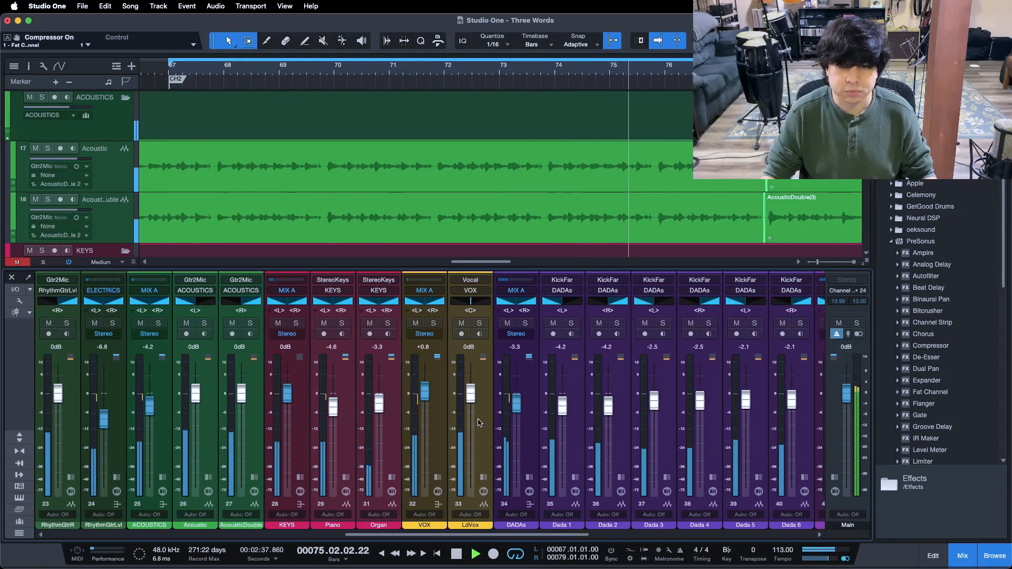
{"action": "scroll", "coordinate": [679, 181], "scroll_direction": "down", "scroll_amount": 4}
{"action": "scroll", "coordinate": [679, 181], "scroll_direction": "down", "scroll_amount": 6}
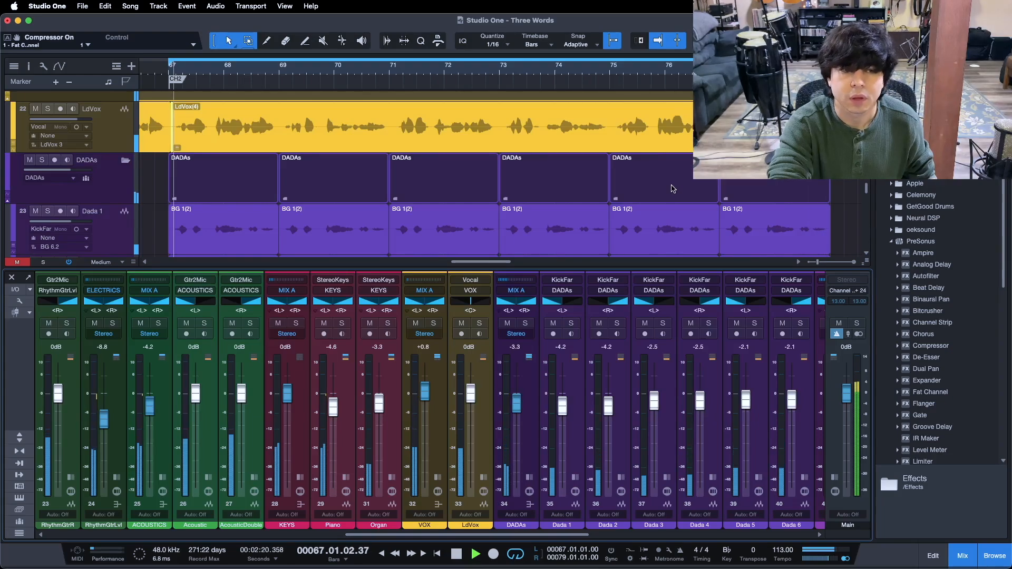
{"action": "key", "text": "space"}
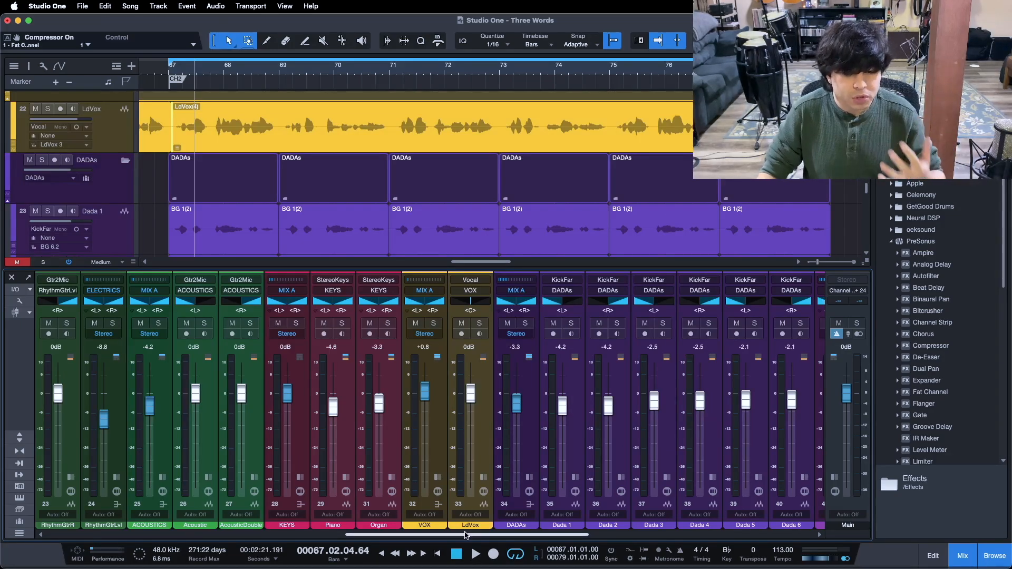
Step: Expand the KickLvl bus's inserts and examine its Pro EQ curve, closing the plug-in window when done
{"action": "left_click_drag", "start_coordinate": [463, 533], "coordinate": [150, 534]}
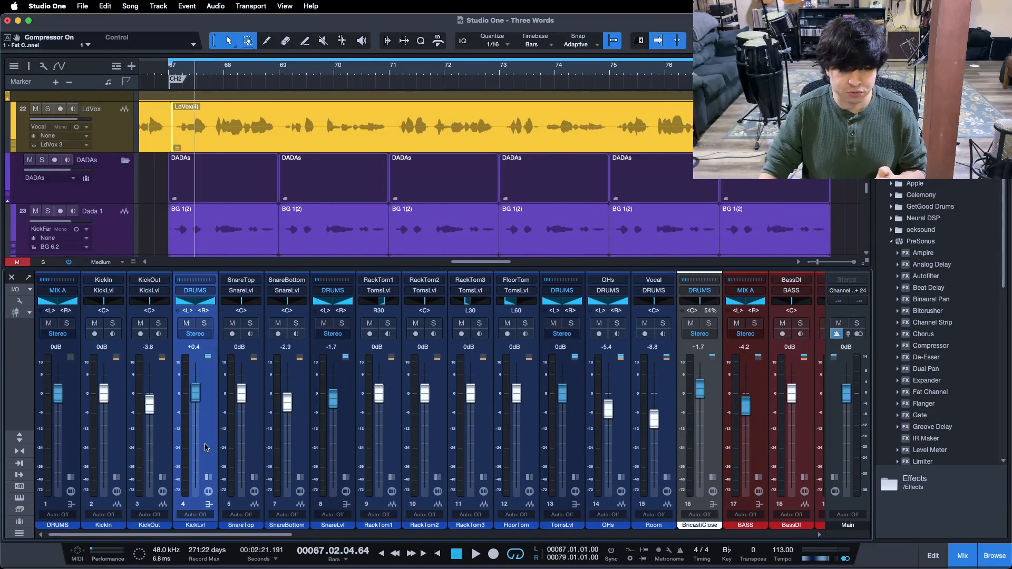
{"action": "left_click", "coordinate": [209, 477]}
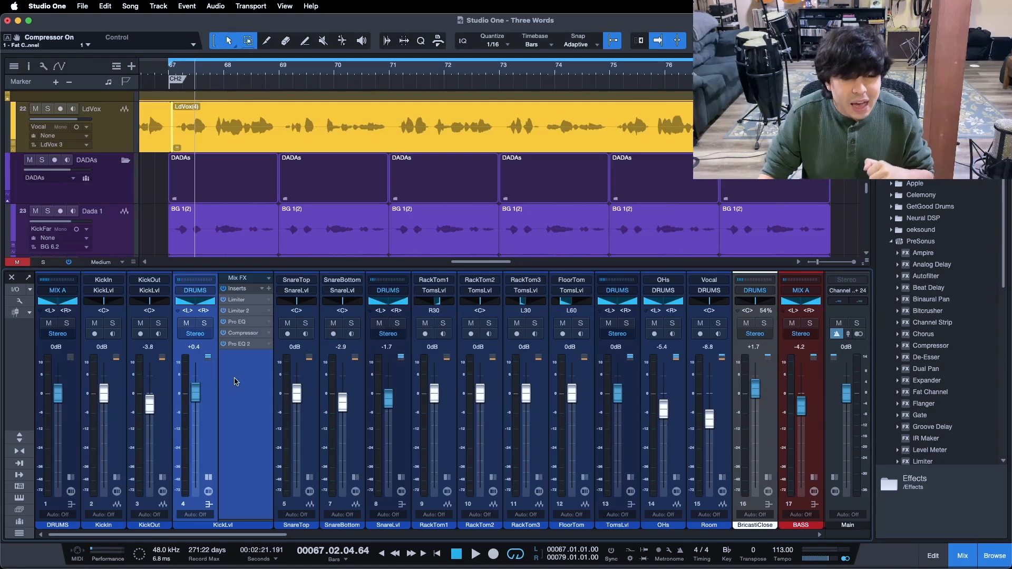
{"action": "left_click", "coordinate": [238, 324]}
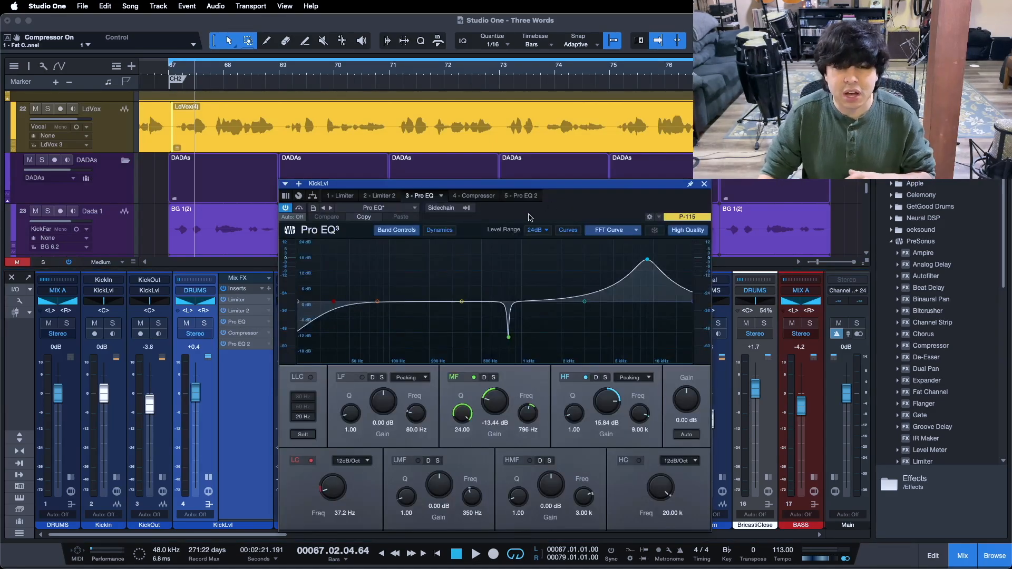
{"action": "left_click", "coordinate": [704, 185]}
{"action": "left_click_drag", "start_coordinate": [220, 535], "coordinate": [245, 538]}
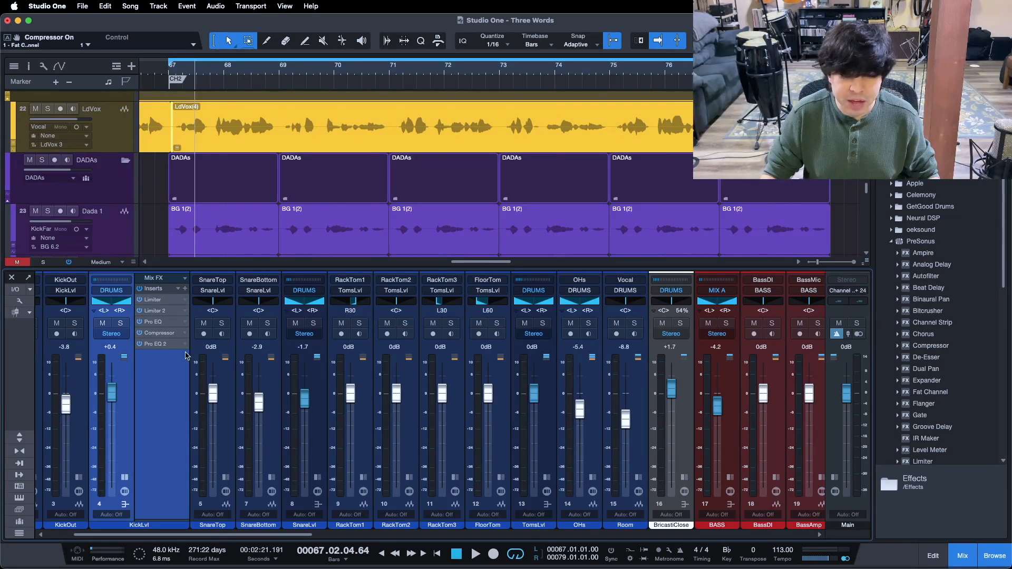
{"action": "left_click", "coordinate": [155, 322]}
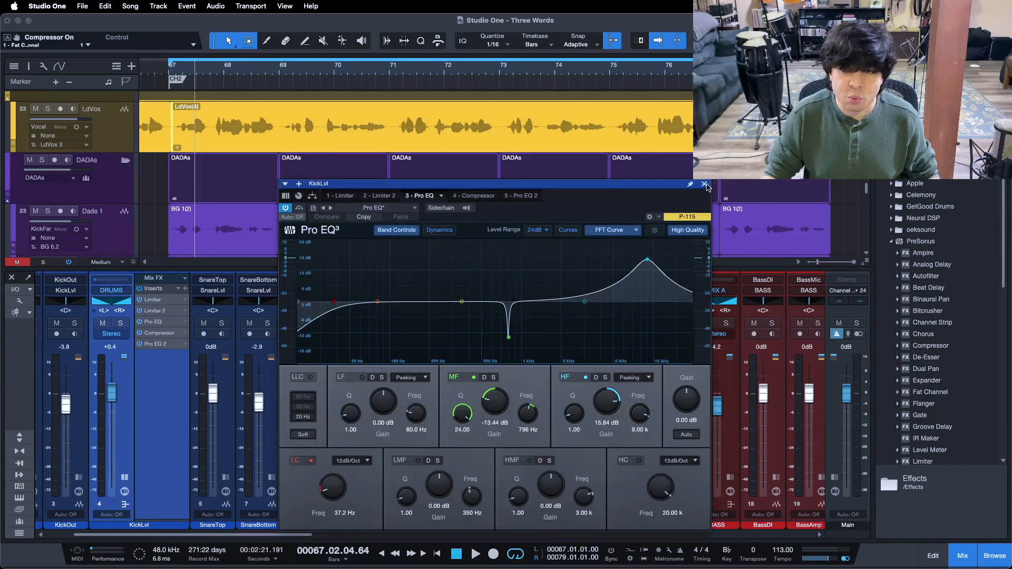
{"action": "left_click", "coordinate": [705, 185]}
Step: Play the full mix and examine the Pro EQ on KickLvl, followed by the first Pro EQ on the BASS bus
{"action": "key", "text": "space"}
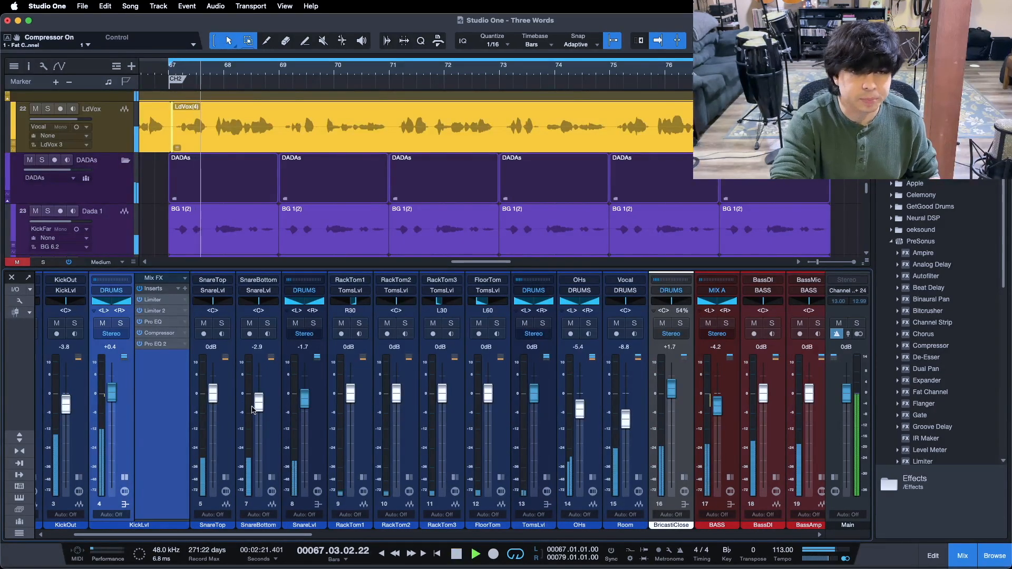
{"action": "scroll", "coordinate": [341, 196], "scroll_direction": "up", "scroll_amount": 20}
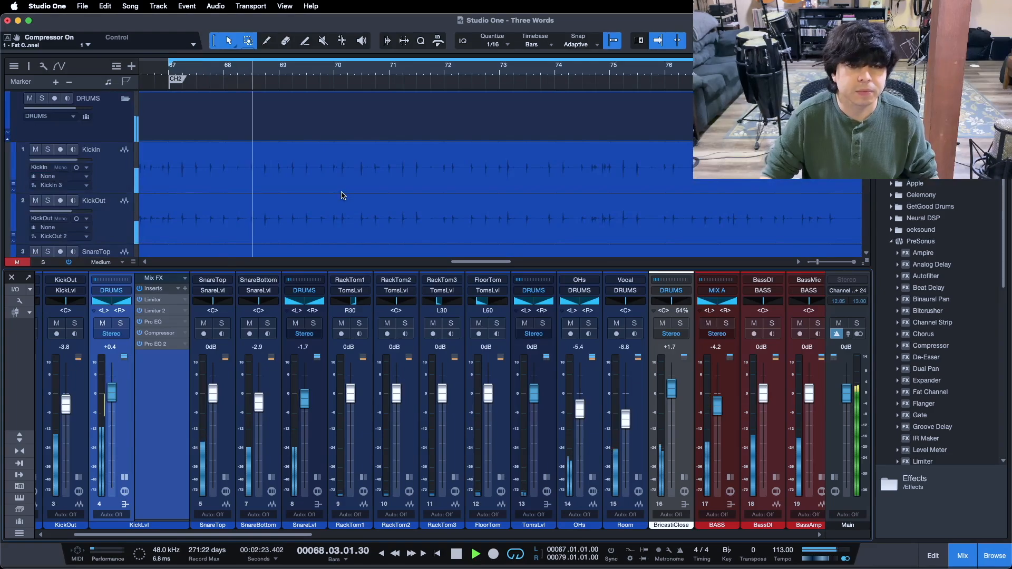
{"action": "left_click", "coordinate": [157, 321]}
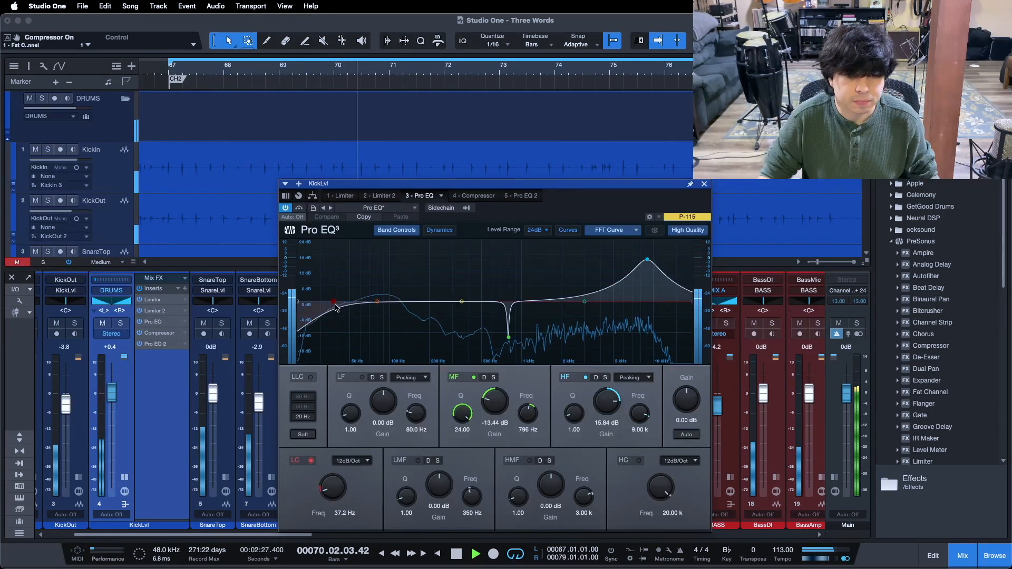
{"action": "left_click_drag", "start_coordinate": [580, 184], "coordinate": [508, 173]}
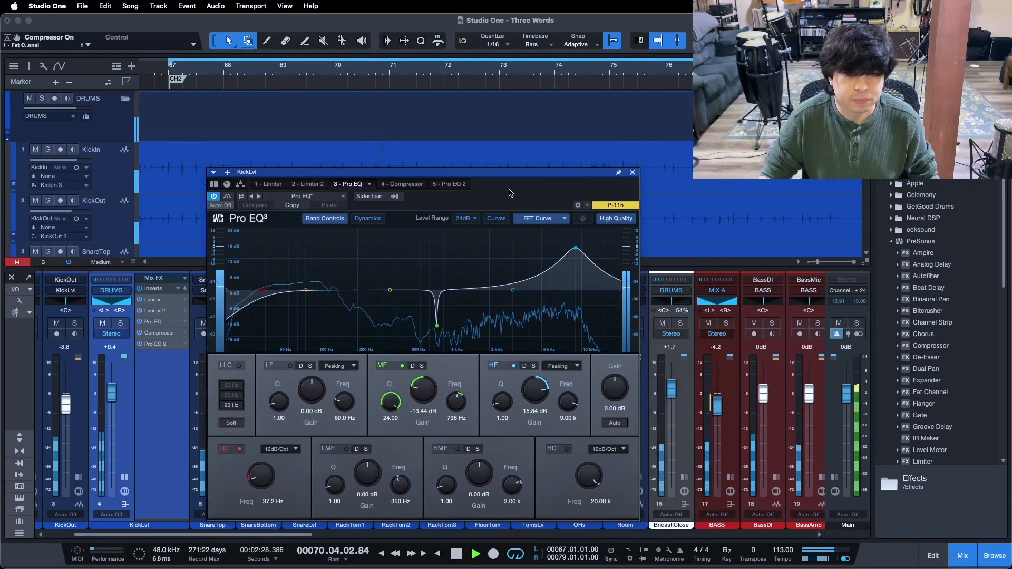
{"action": "left_click", "coordinate": [730, 477]}
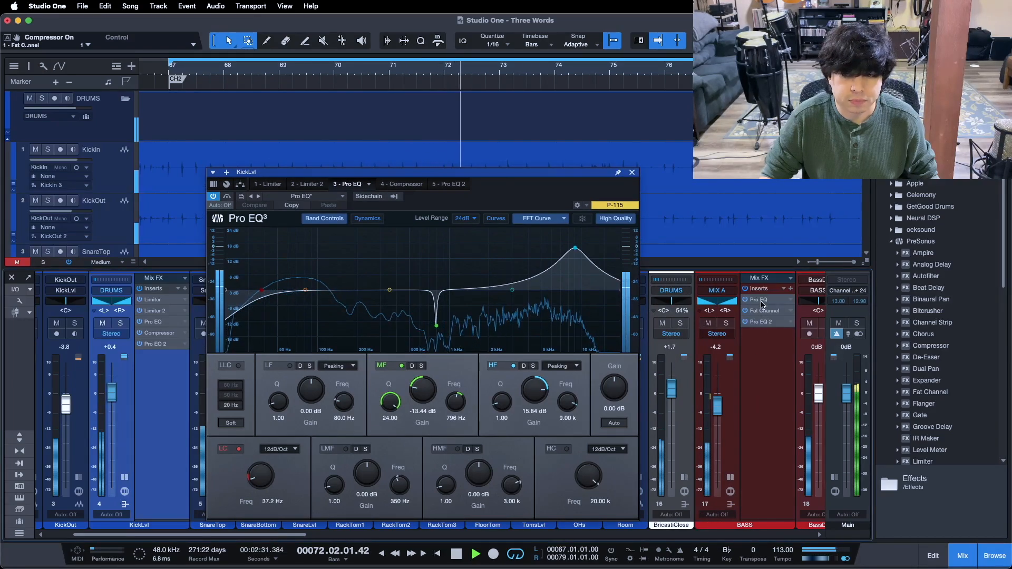
{"action": "left_click", "coordinate": [761, 300]}
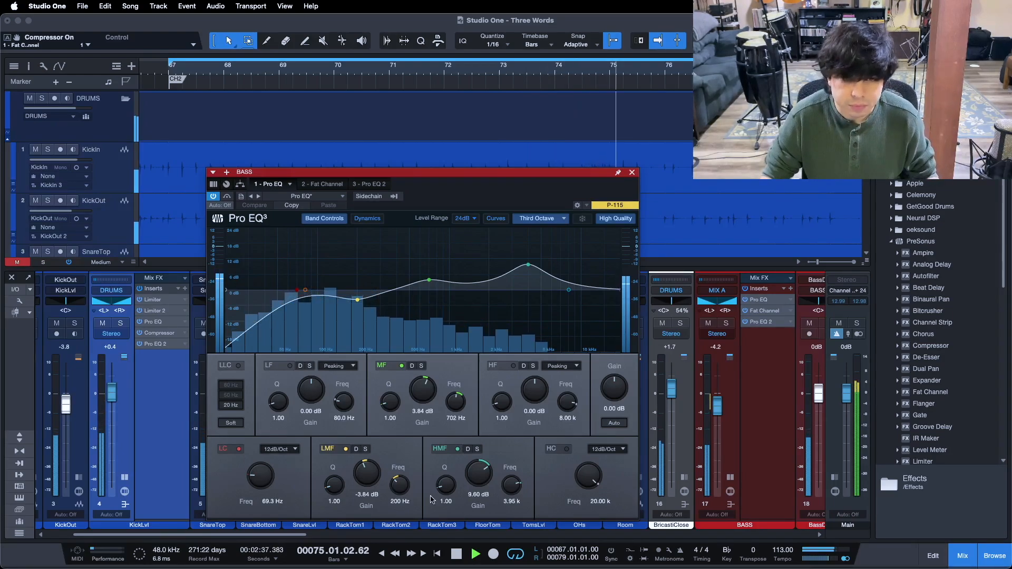
Step: Reopen KickLvl's first Pro EQ and play the KickLvl bus in solo from bar 67
{"action": "left_click_drag", "start_coordinate": [304, 536], "coordinate": [325, 535]}
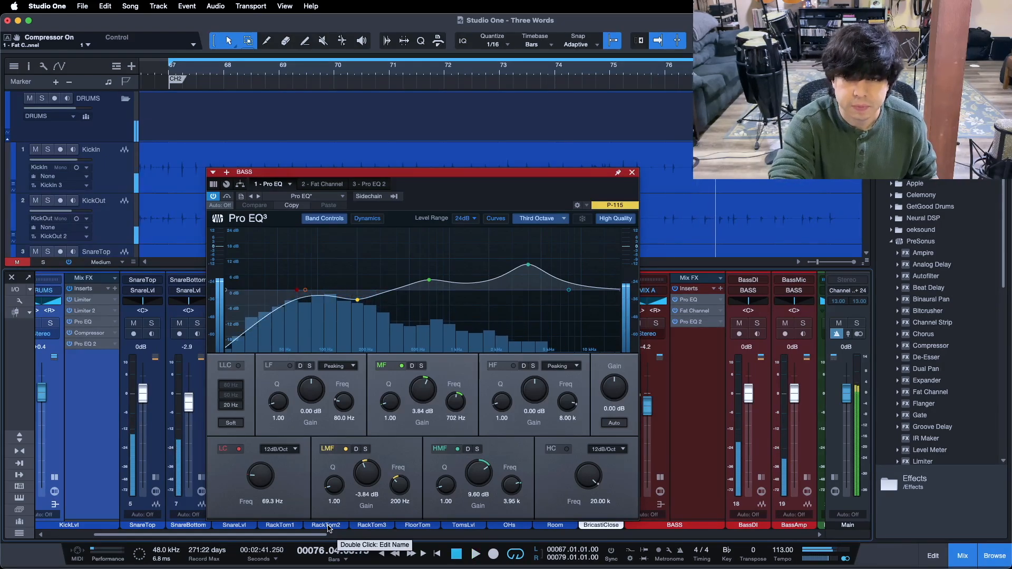
{"action": "key", "text": "space"}
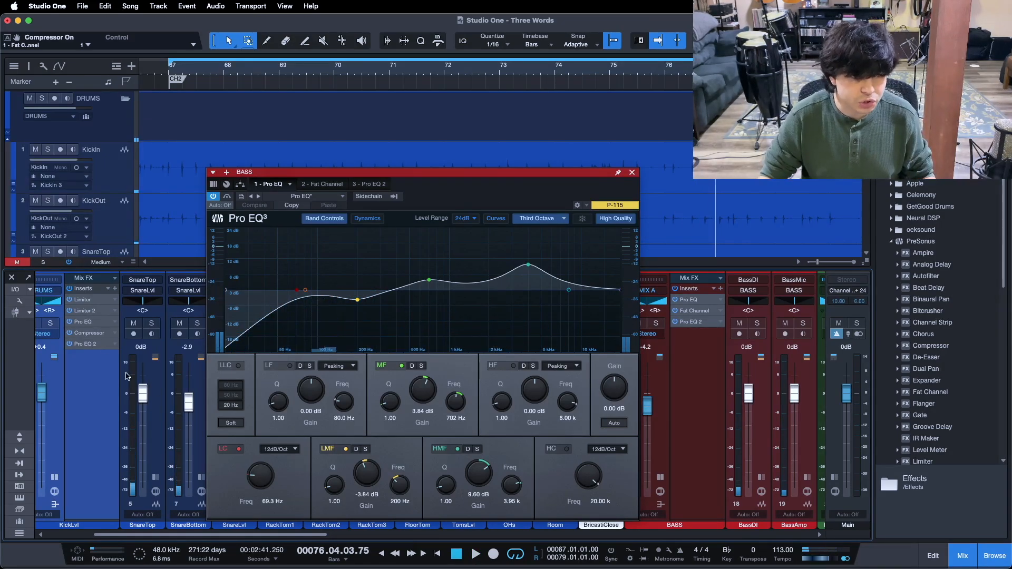
{"action": "left_click", "coordinate": [93, 322]}
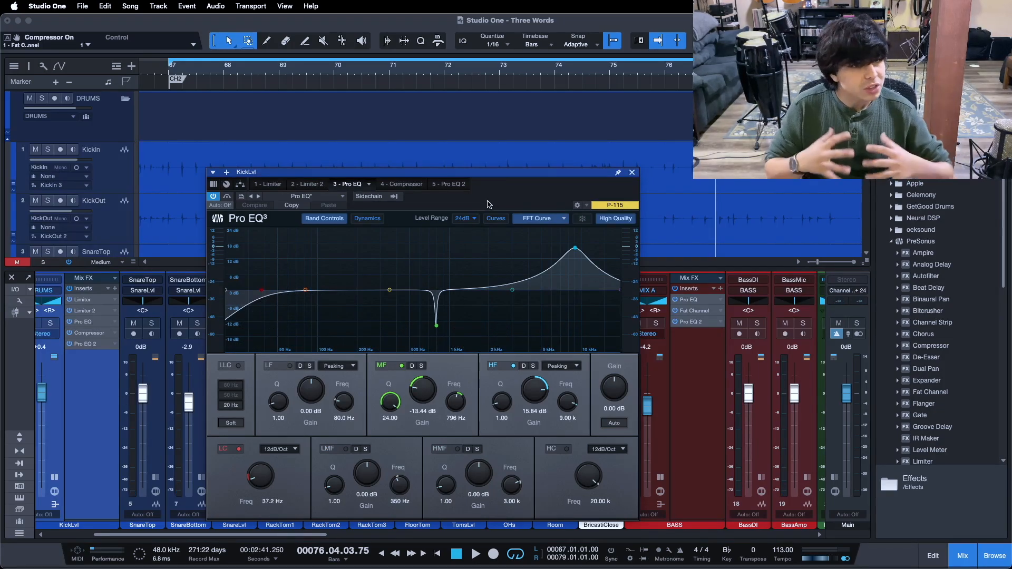
{"action": "left_click", "coordinate": [55, 323]}
{"action": "key", "text": "space"}
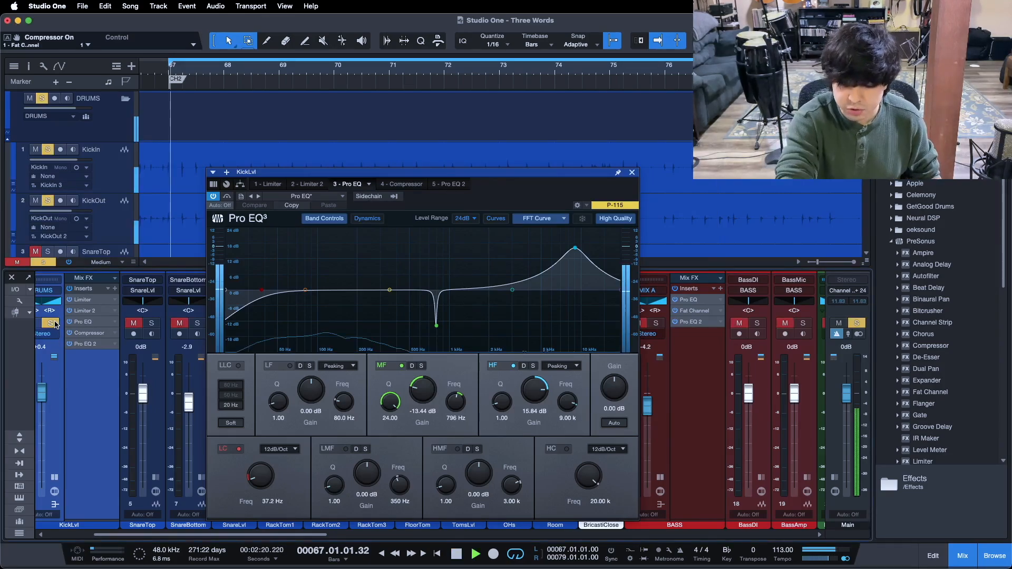
Step: Bypass KickLvl's Compressor and Pro EQ 2, and audition the kick with the first Pro EQ's low cut switched off
{"action": "left_click", "coordinate": [75, 344]}
{"action": "left_click", "coordinate": [69, 344]}
{"action": "left_click", "coordinate": [69, 333]}
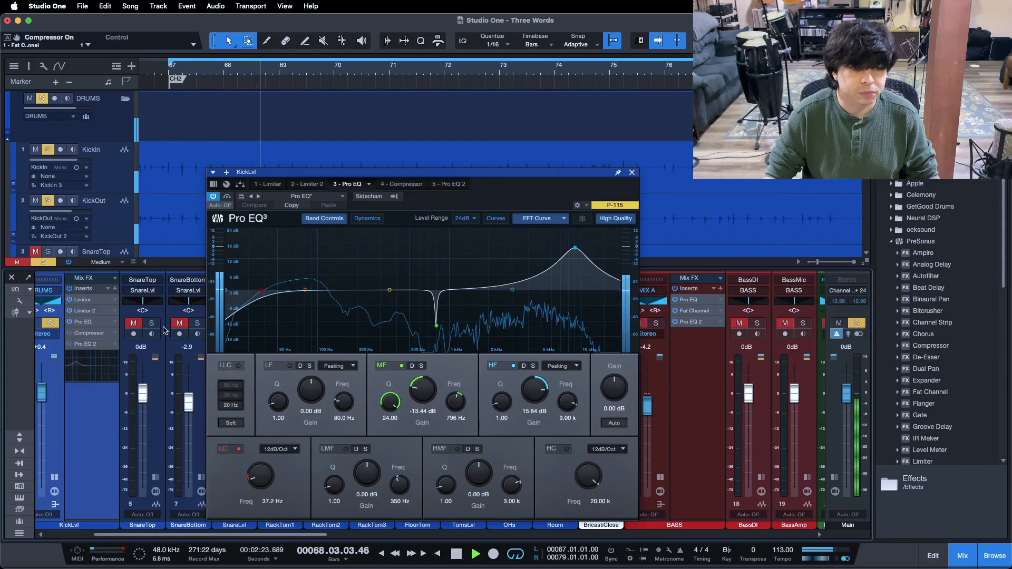
{"action": "left_click", "coordinate": [218, 451]}
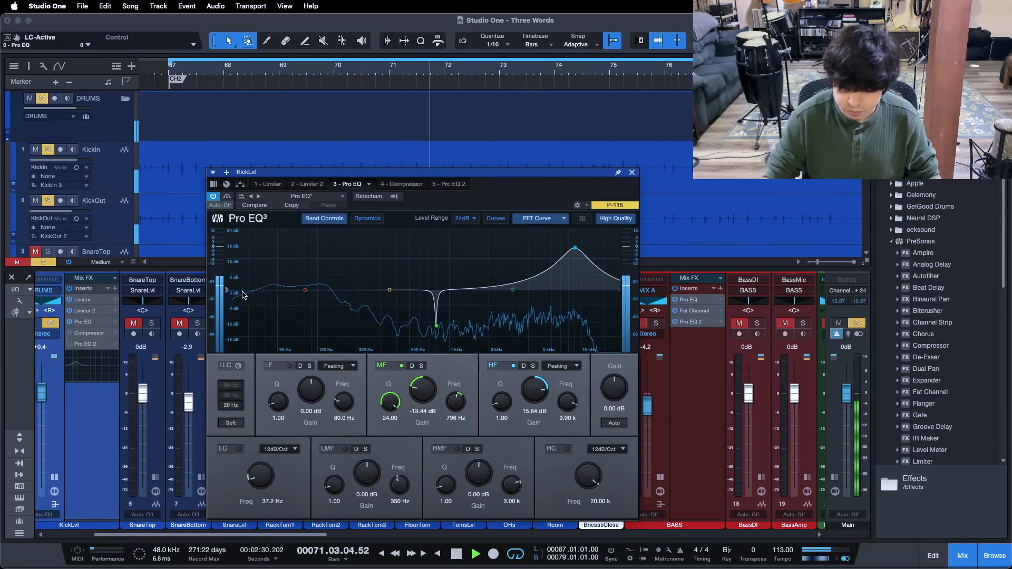
{"action": "key", "text": "space"}
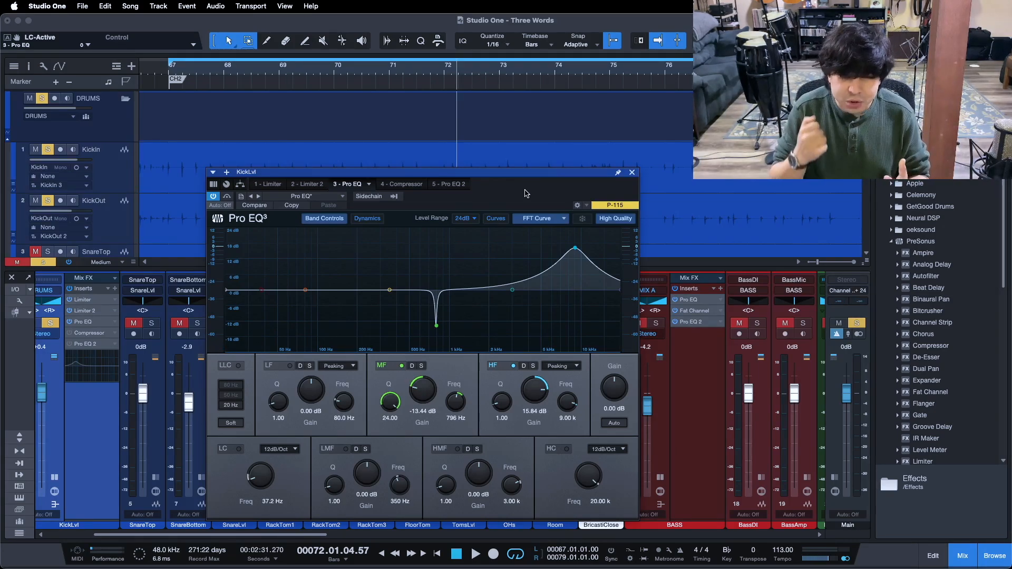
Step: Re-enable the low cut in KickLvl's Pro EQ and reactivate the bus's Compressor and Pro EQ 2
{"action": "left_click", "coordinate": [267, 296]}
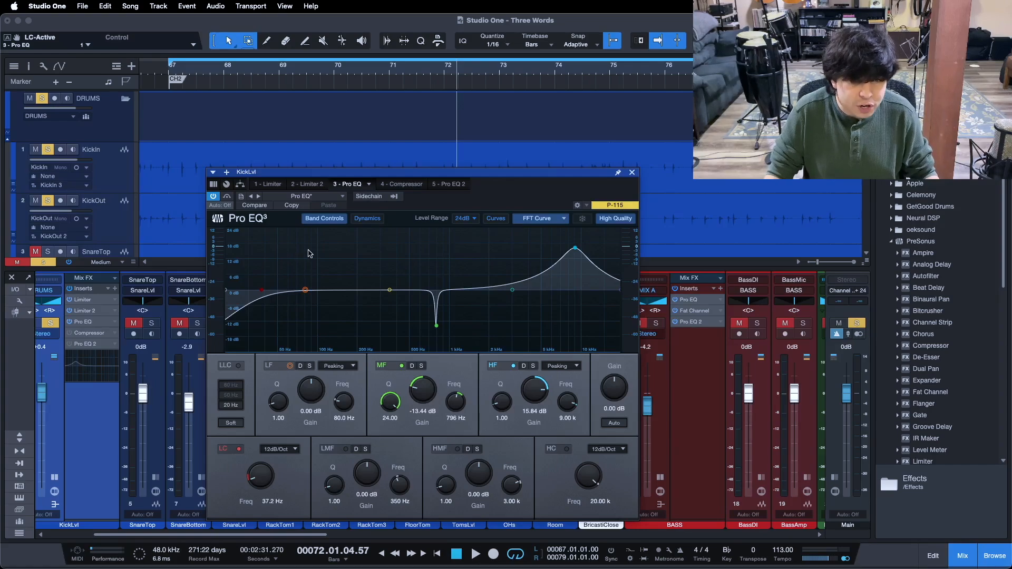
{"action": "left_click", "coordinate": [69, 333]}
{"action": "left_click", "coordinate": [69, 344]}
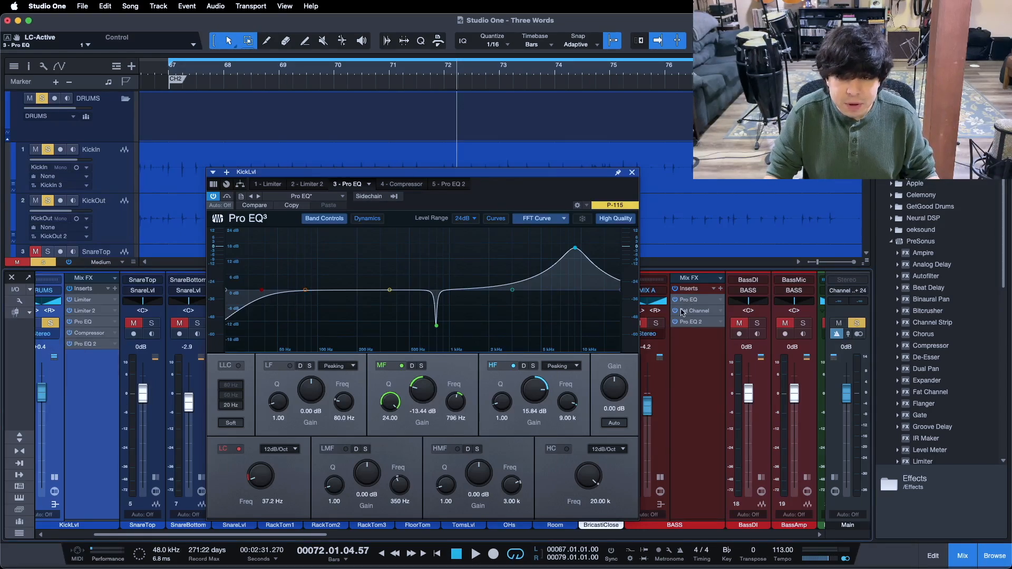
Step: Solo the BASS bus and examine the curve of its first Pro EQ, closing the plug-in window when done
{"action": "left_click", "coordinate": [656, 323]}
{"action": "left_click", "coordinate": [688, 300]}
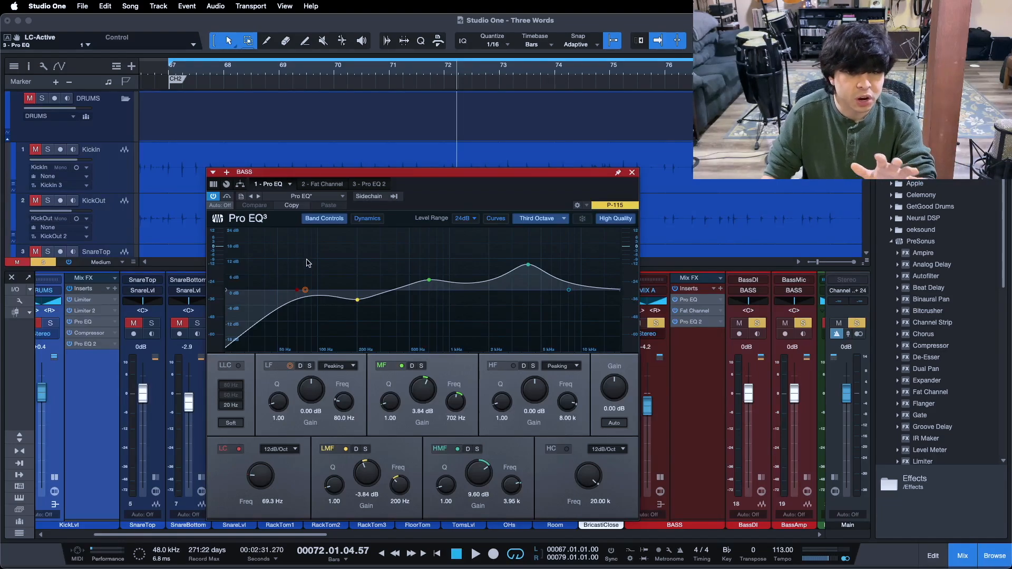
{"action": "left_click", "coordinate": [632, 173]}
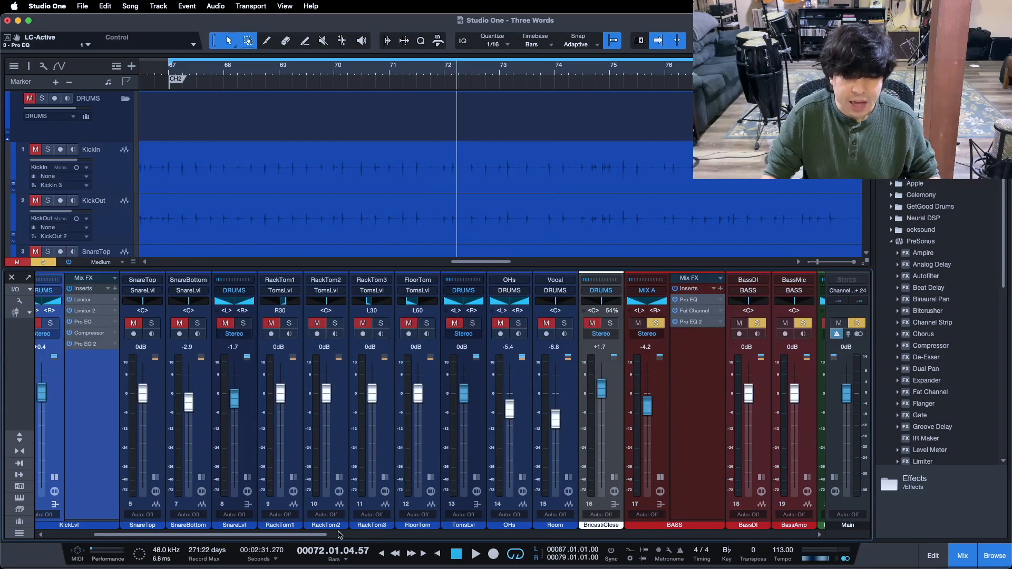
Step: Expand the ACOUSTICS bus's inserts and examine its Pro EQ curve, closing the plug-in window when done
{"action": "left_click_drag", "start_coordinate": [324, 535], "coordinate": [456, 535]}
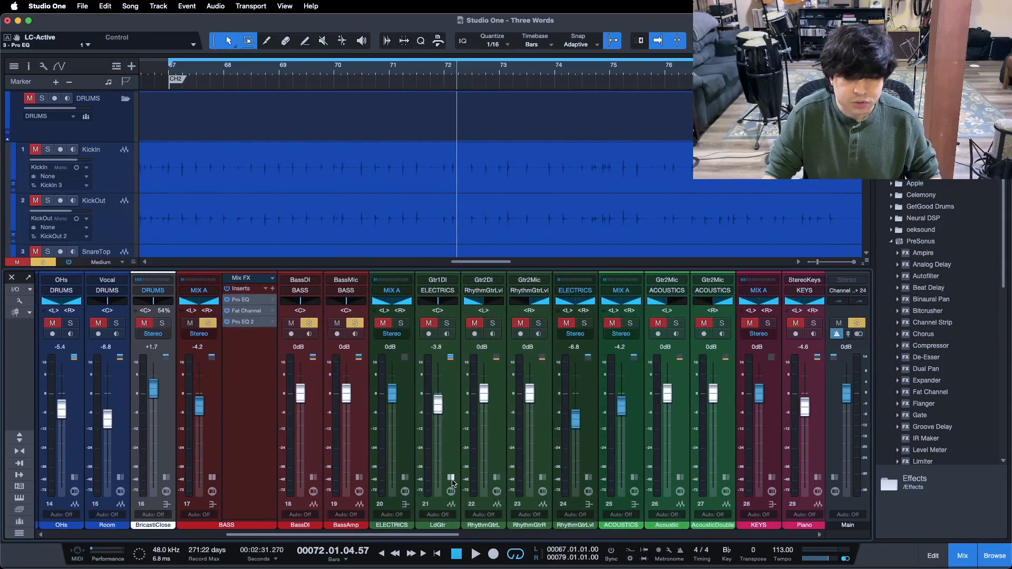
{"action": "left_click", "coordinate": [634, 478]}
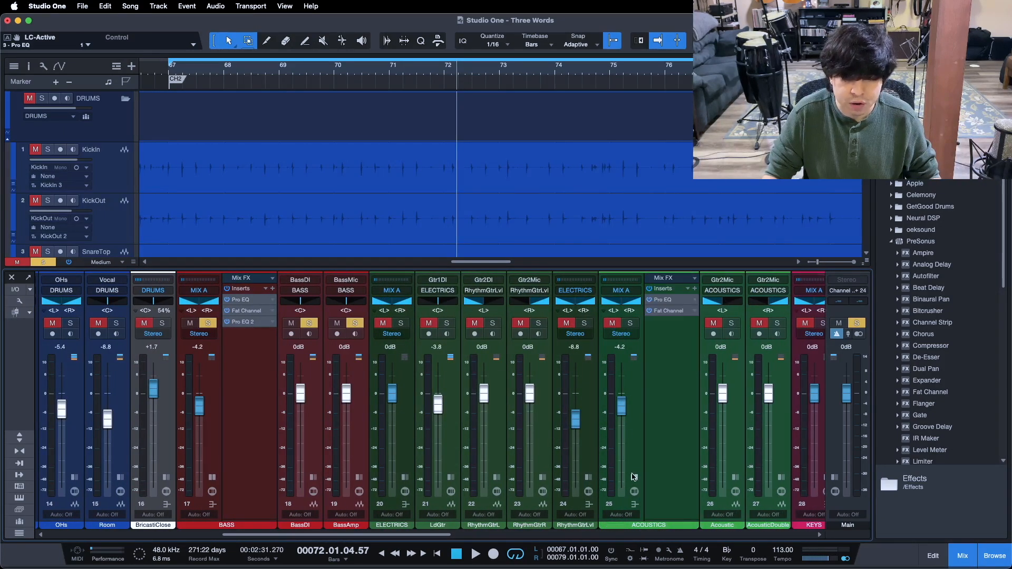
{"action": "left_click", "coordinate": [660, 300]}
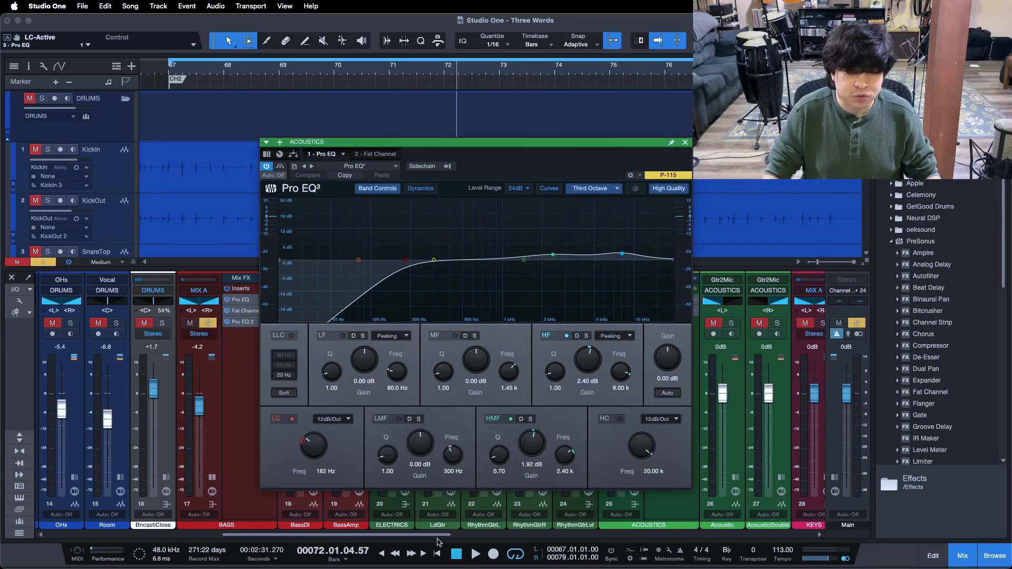
{"action": "left_click_drag", "start_coordinate": [438, 535], "coordinate": [471, 536]}
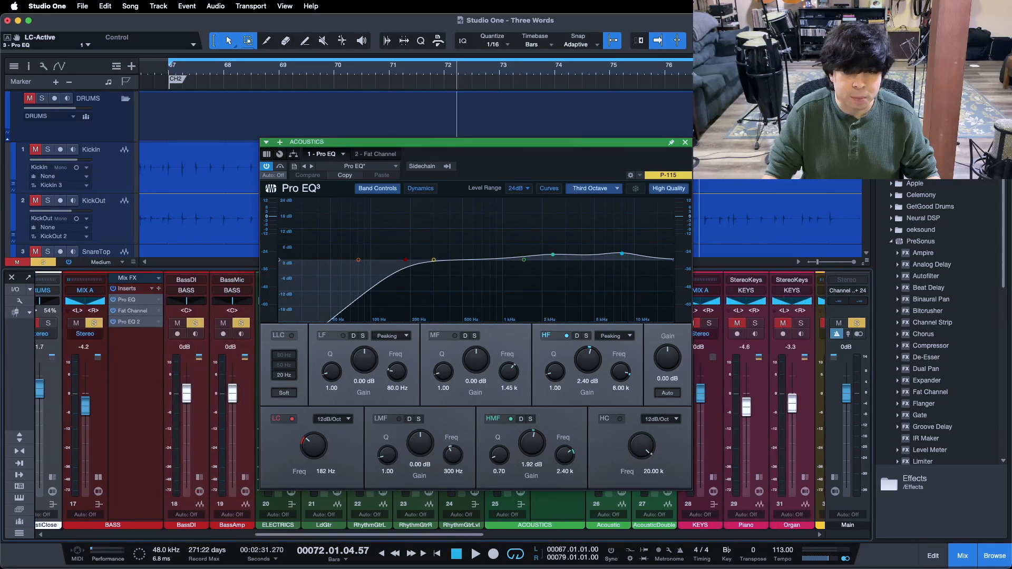
{"action": "left_click", "coordinate": [686, 144]}
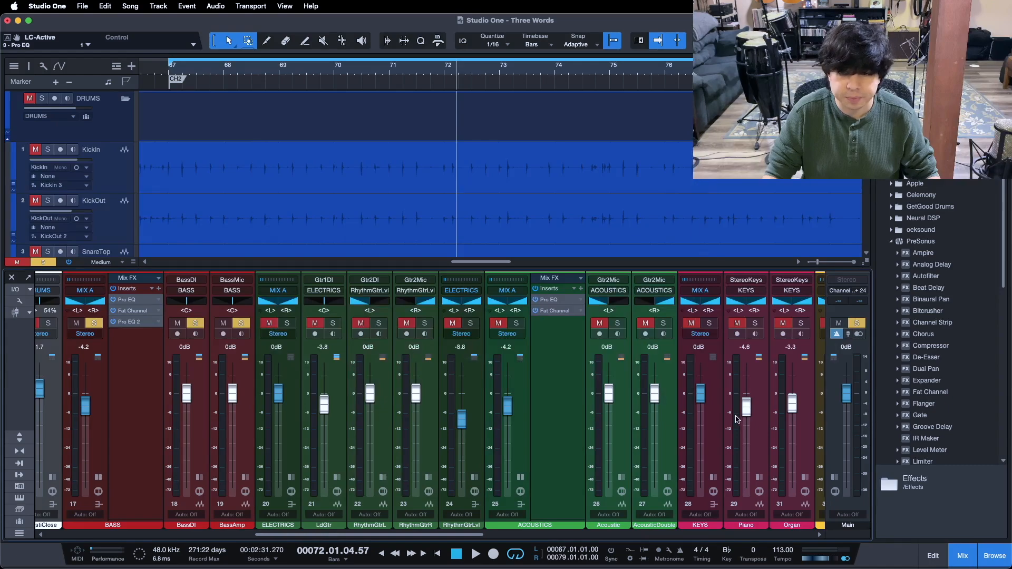
Step: Expand the Piano channel's inserts and examine its Pro EQ curve, closing the plug-in window when done
{"action": "left_click", "coordinate": [760, 478]}
{"action": "left_click", "coordinate": [787, 290]}
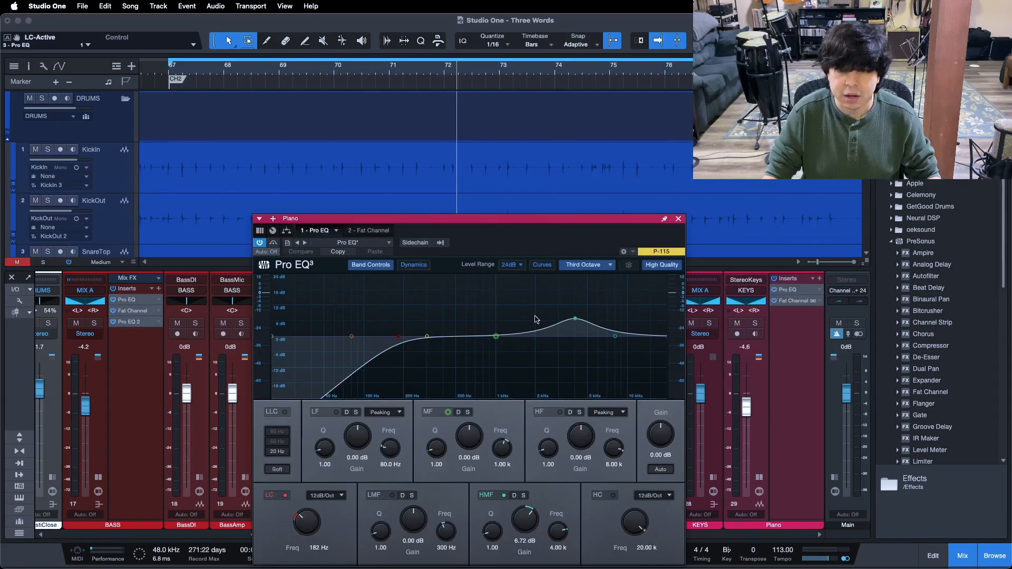
{"action": "left_click", "coordinate": [679, 219]}
Step: Examine the Pro EQ on RhythmGtrLvl, then collapse the expanded RhythmGtrLvl and ACOUSTICS channels
{"action": "left_click", "coordinate": [474, 478]}
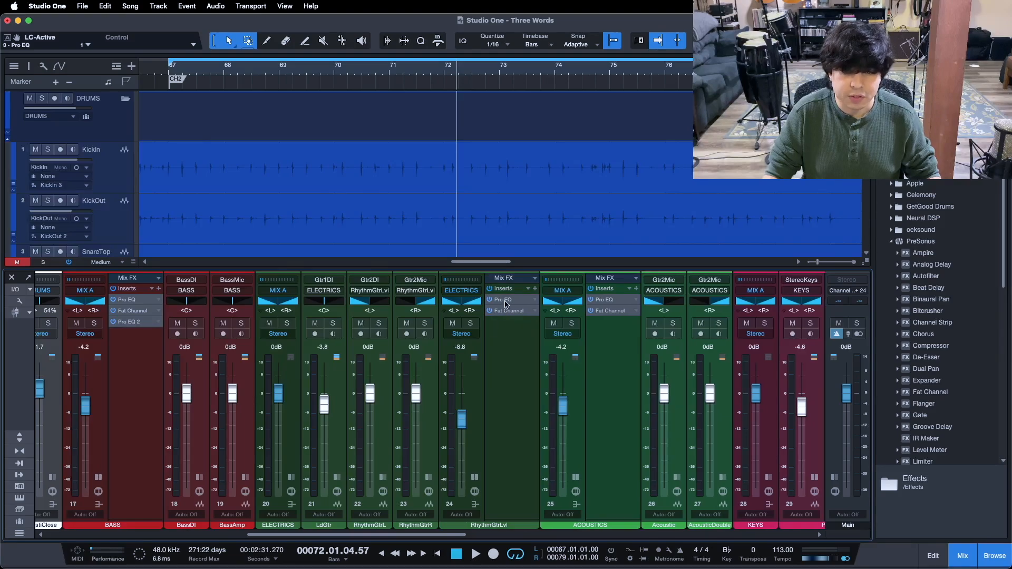
{"action": "left_click", "coordinate": [506, 304]}
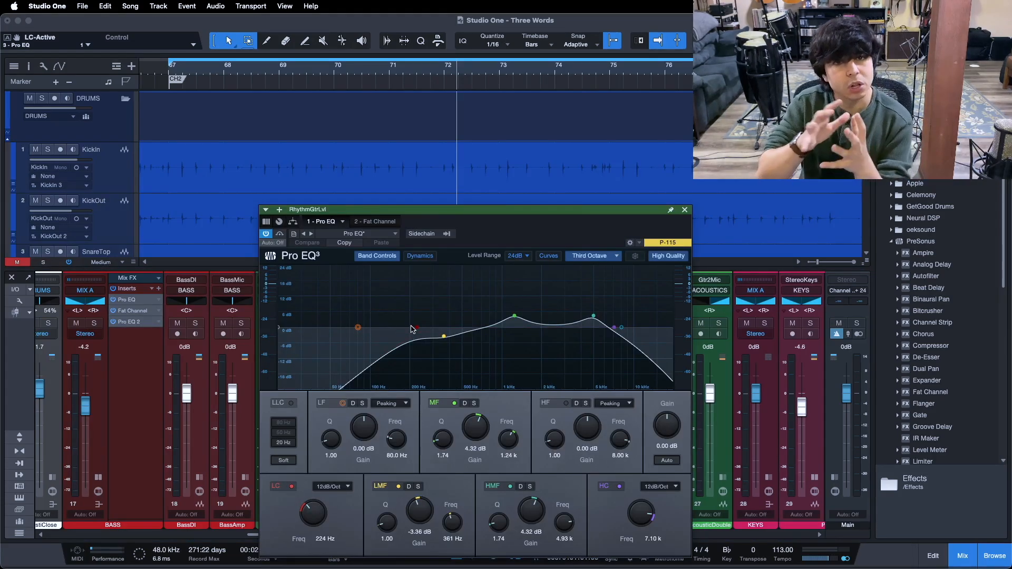
{"action": "left_click", "coordinate": [684, 210]}
{"action": "left_click", "coordinate": [472, 481]}
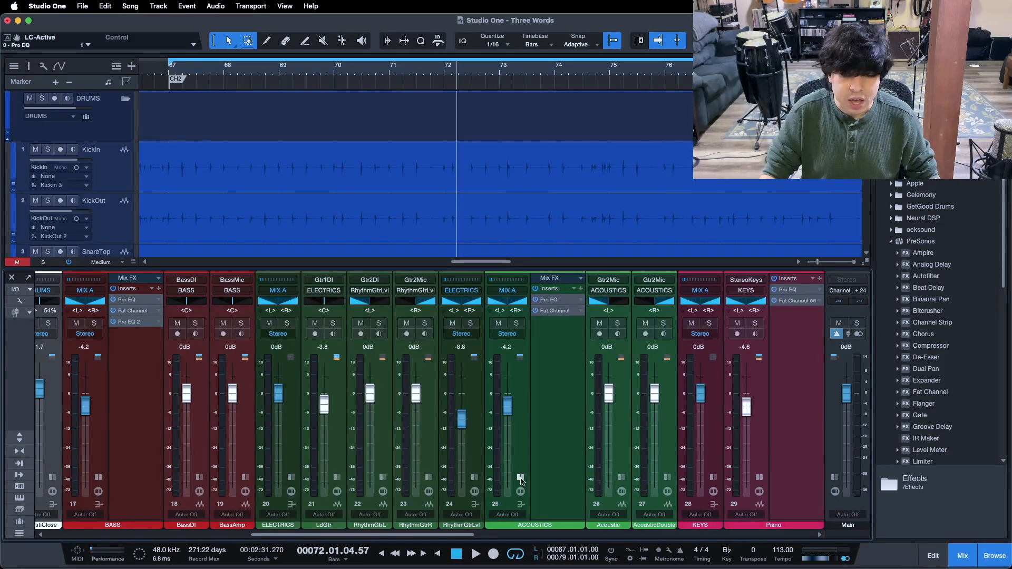
{"action": "left_click", "coordinate": [521, 479]}
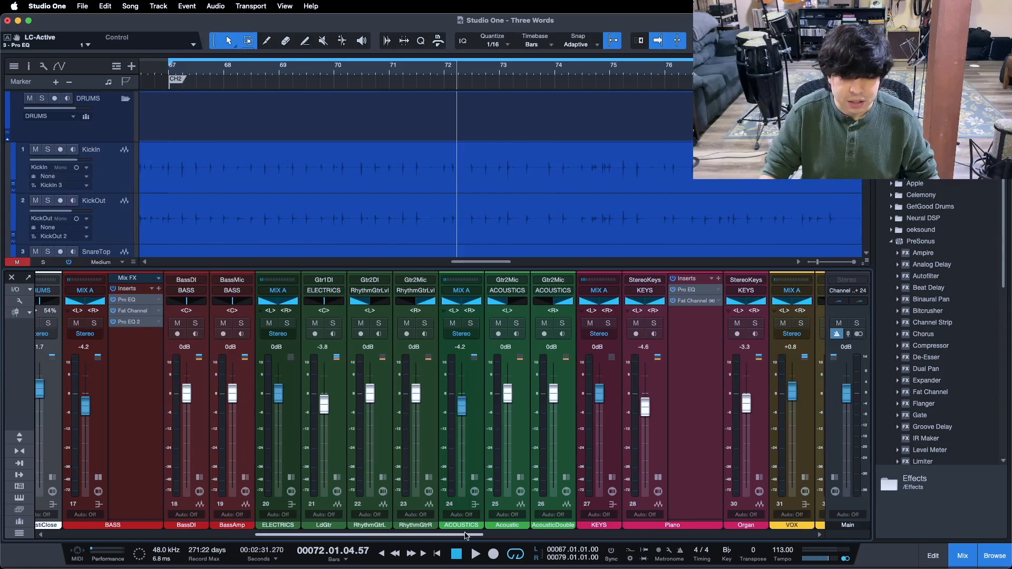
Step: Expand the VOX bus's inserts and examine its first Pro EQ curve, closing the plug-in window when done
{"action": "left_click_drag", "start_coordinate": [466, 534], "coordinate": [895, 526]}
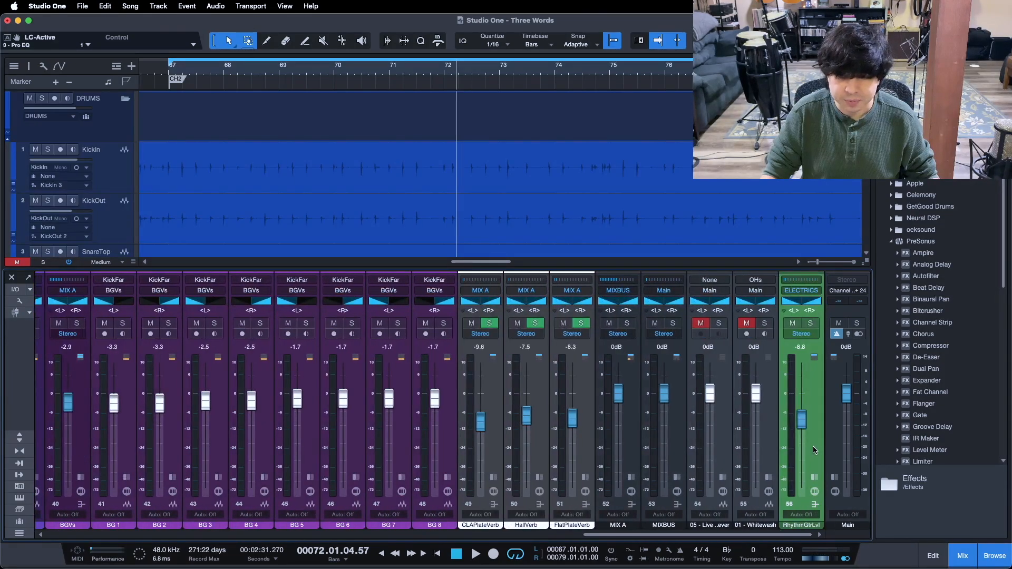
{"action": "scroll", "coordinate": [21, 476], "scroll_direction": "left", "scroll_amount": 5}
{"action": "scroll", "coordinate": [4, 476], "scroll_direction": "left", "scroll_amount": 10}
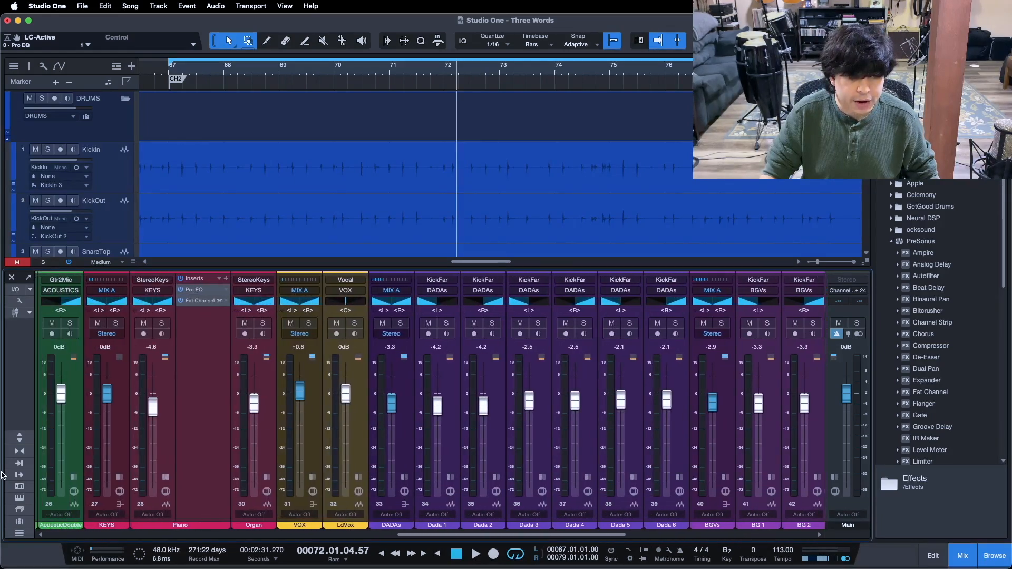
{"action": "scroll", "coordinate": [3, 476], "scroll_direction": "left", "scroll_amount": 5}
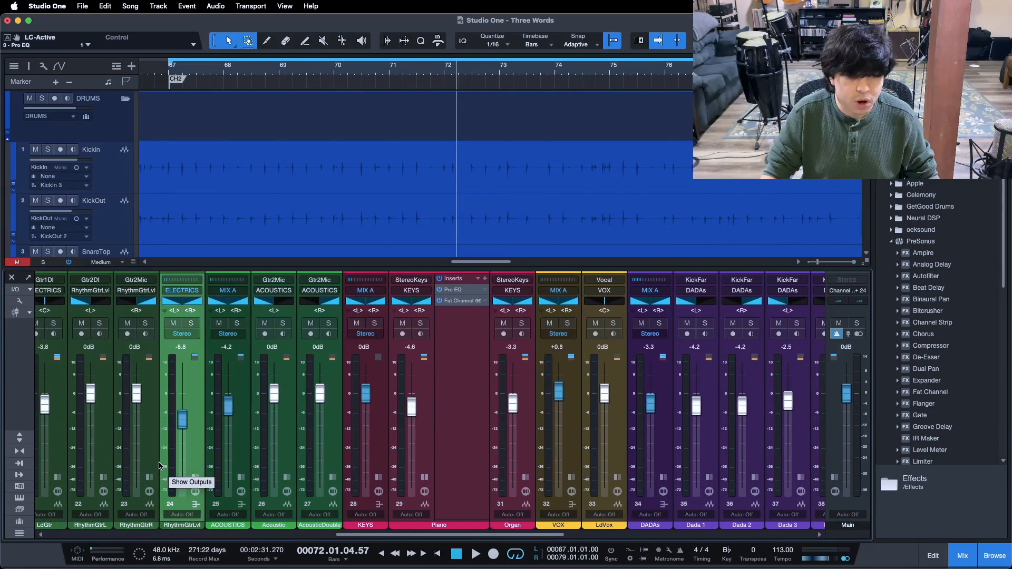
{"action": "left_click", "coordinate": [570, 477]}
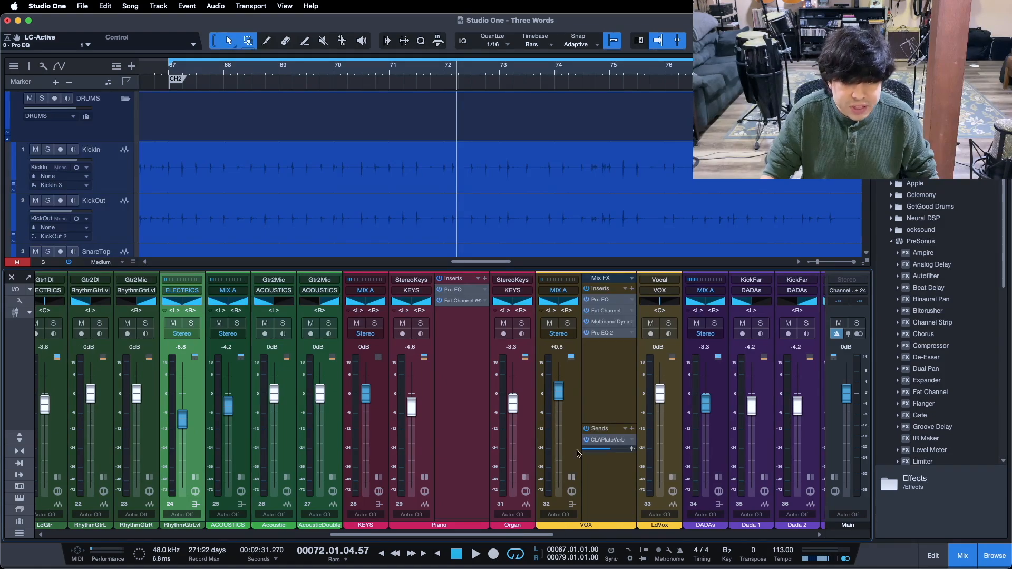
{"action": "double_click", "coordinate": [608, 303]}
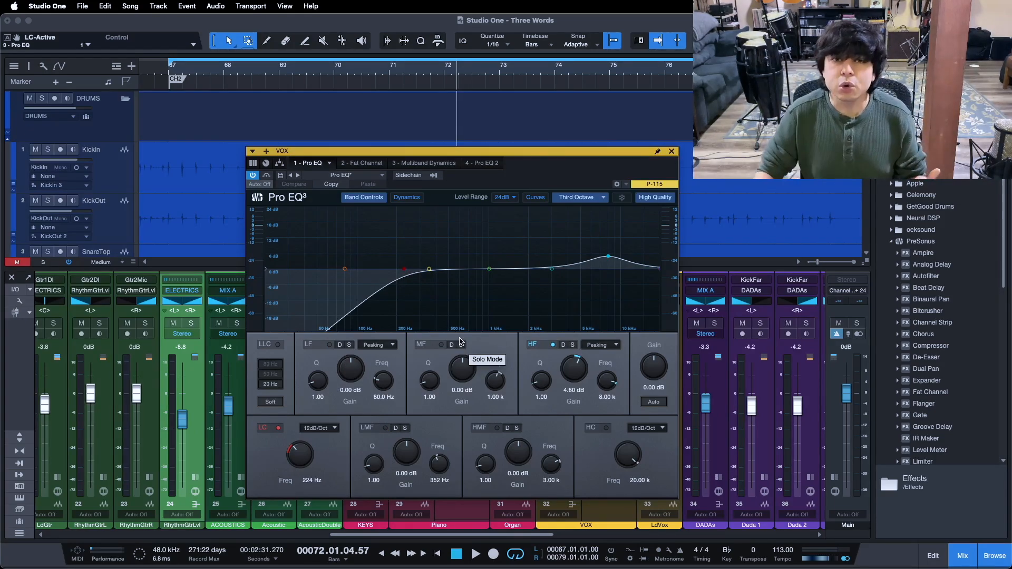
{"action": "left_click", "coordinate": [672, 152]}
Step: Expand the DADAs bus's inserts and examine its Pro EQ curve, closing the plug-in window when done
{"action": "left_click", "coordinate": [718, 478]}
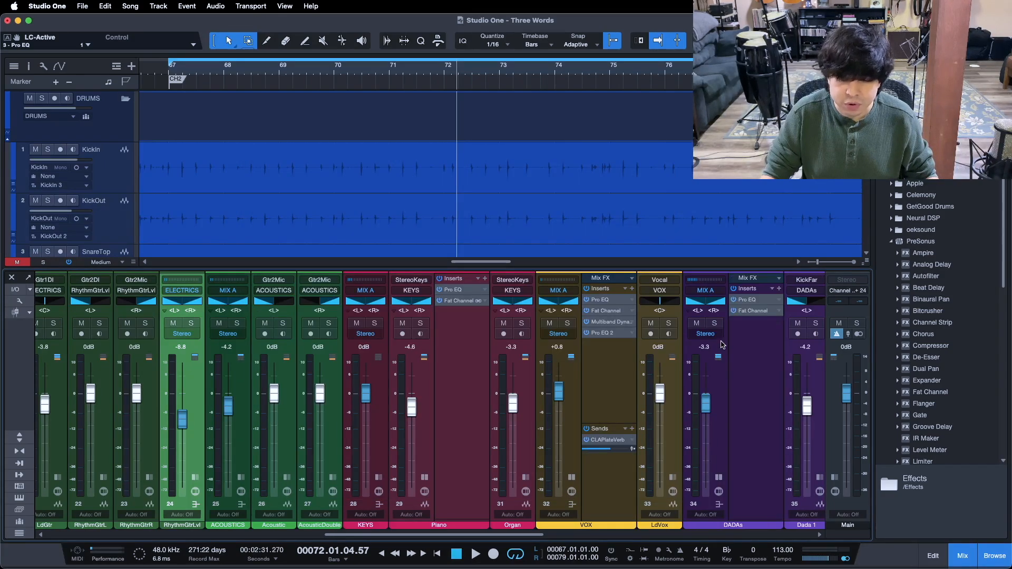
{"action": "left_click", "coordinate": [755, 300]}
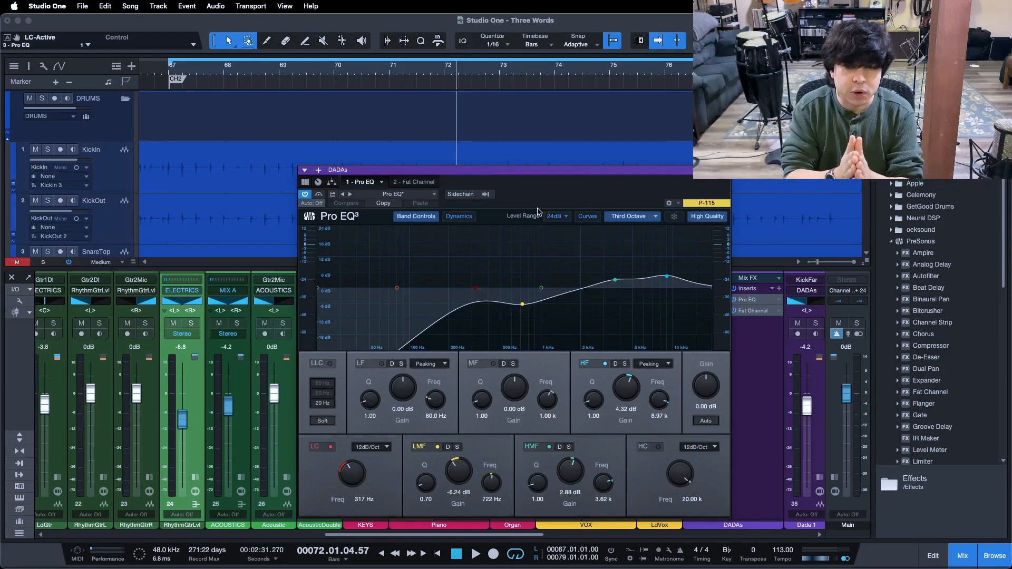
{"action": "left_click", "coordinate": [724, 170]}
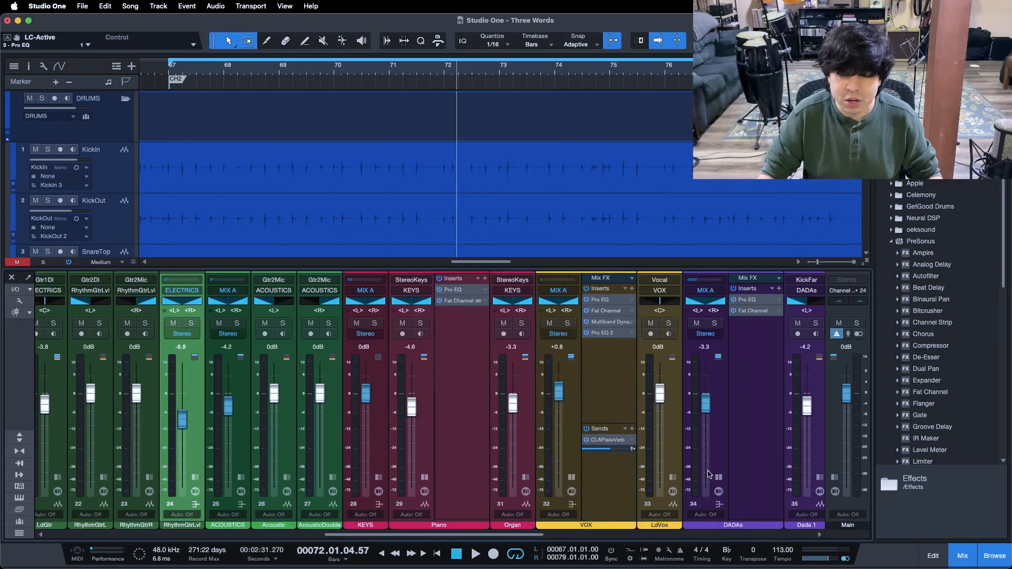
Step: Play from bar 67 and solo RhythmGtrLvl, ACOUSTICS and KEYS together
{"action": "key", "text": "KP_1"}
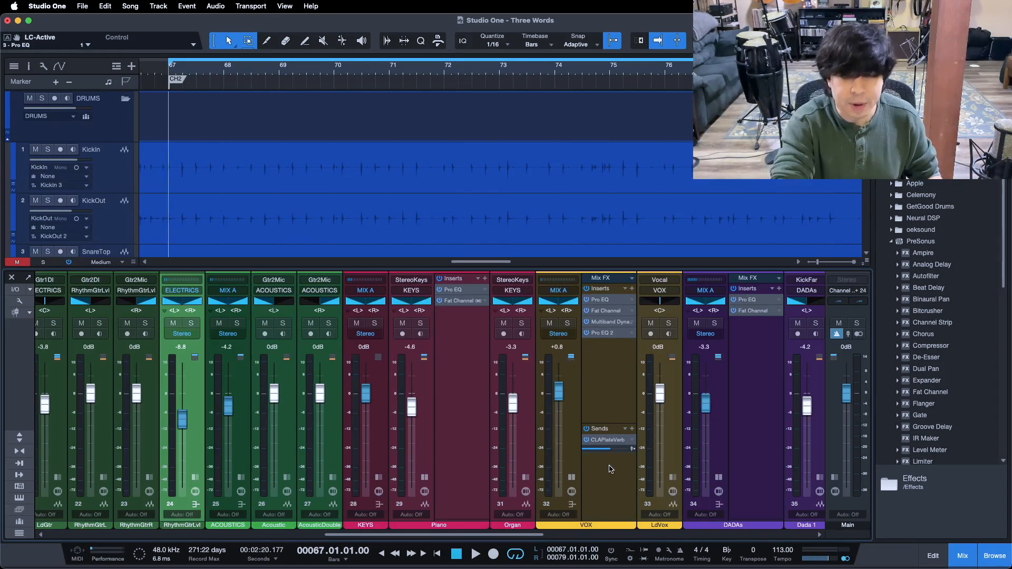
{"action": "key", "text": "space"}
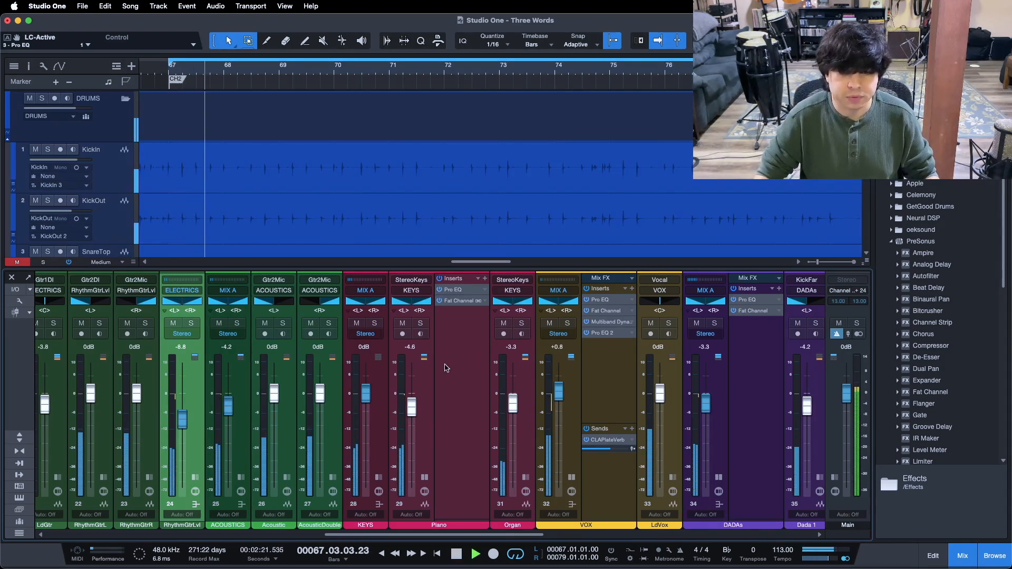
{"action": "scroll", "coordinate": [150, 439], "scroll_direction": "left", "scroll_amount": 5}
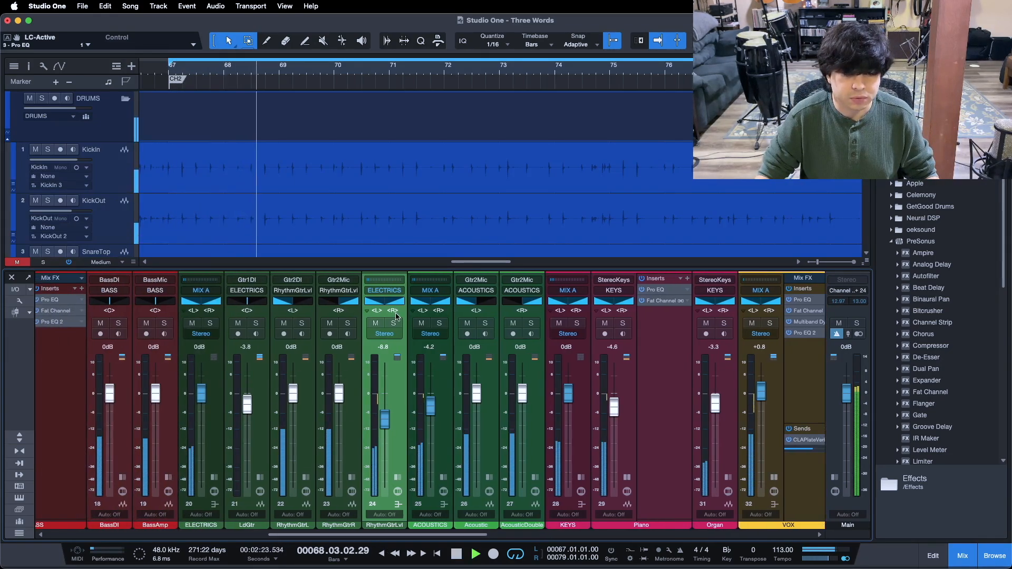
{"action": "left_click", "coordinate": [393, 324]}
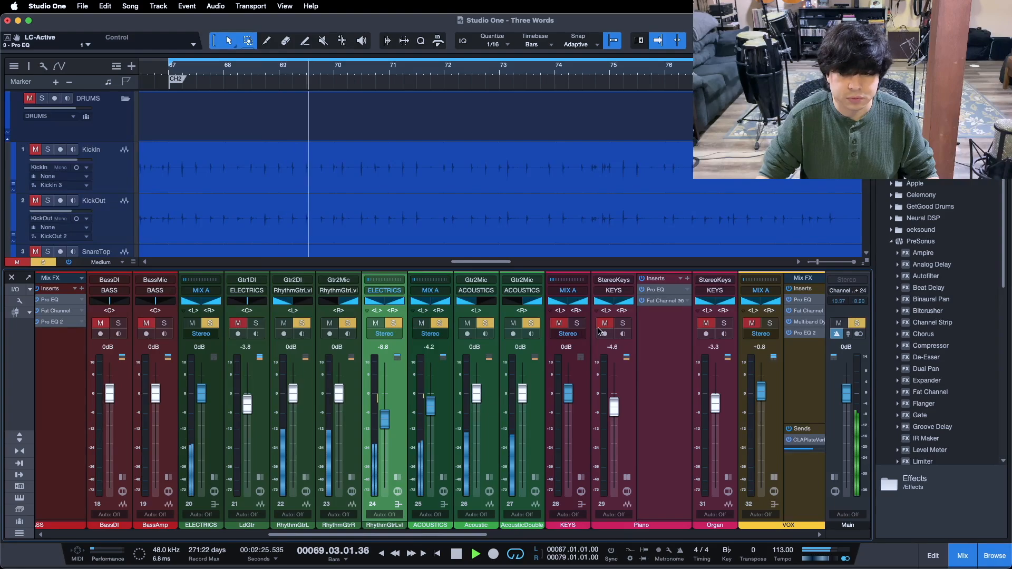
{"action": "left_click", "coordinate": [580, 324]}
Step: Enlarge the mixer and extend the selection from RhythmGtrLvl through Organ to audition those channels with their inserts bypassed
{"action": "left_click", "coordinate": [19, 438]}
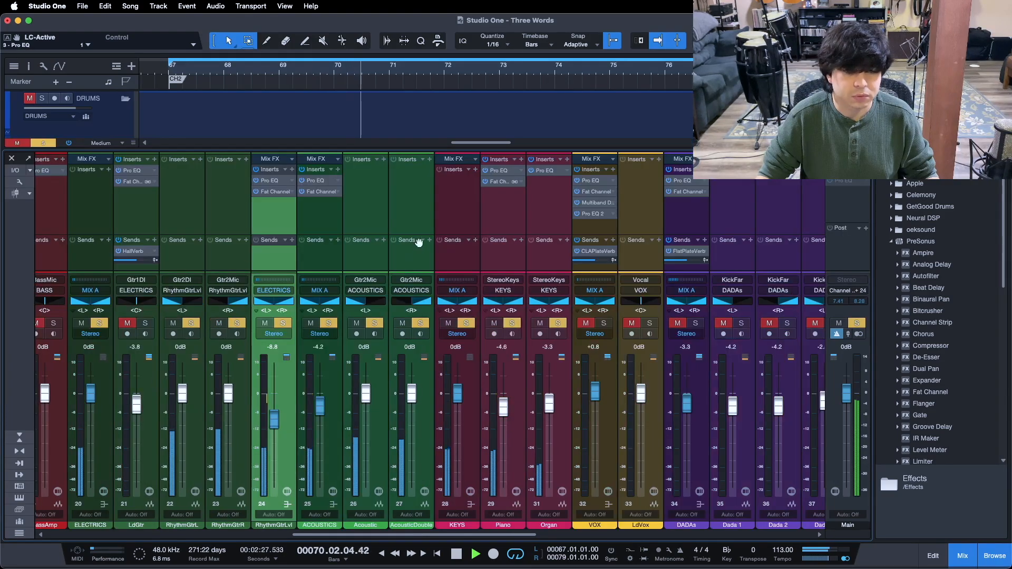
{"action": "left_click", "coordinate": [545, 216], "text": "shift"}
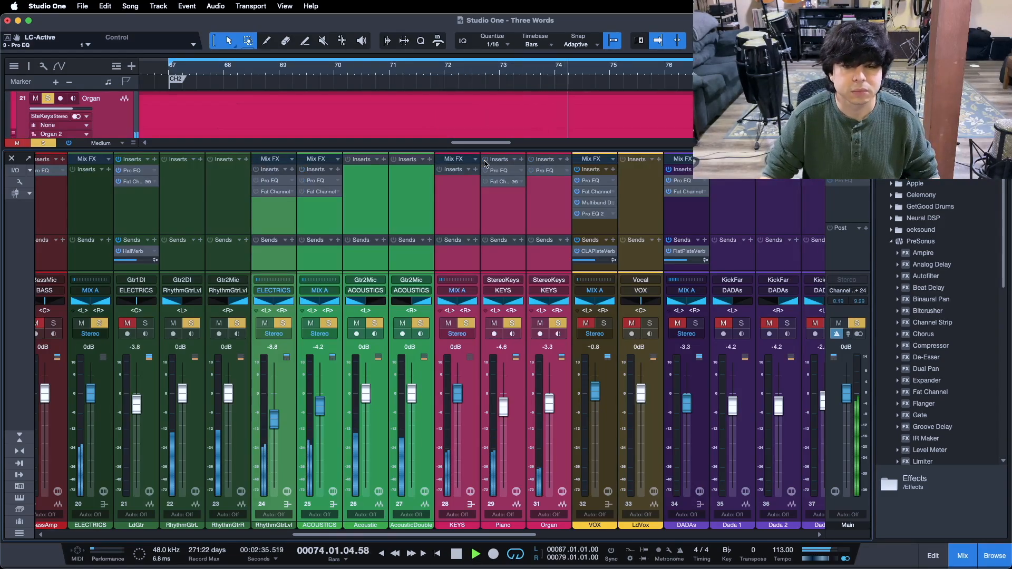
Step: Examine the Pro EQ curve on RhythmGtrLvl, closing the plug-in window when done
{"action": "left_click_drag", "start_coordinate": [422, 535], "coordinate": [362, 535]}
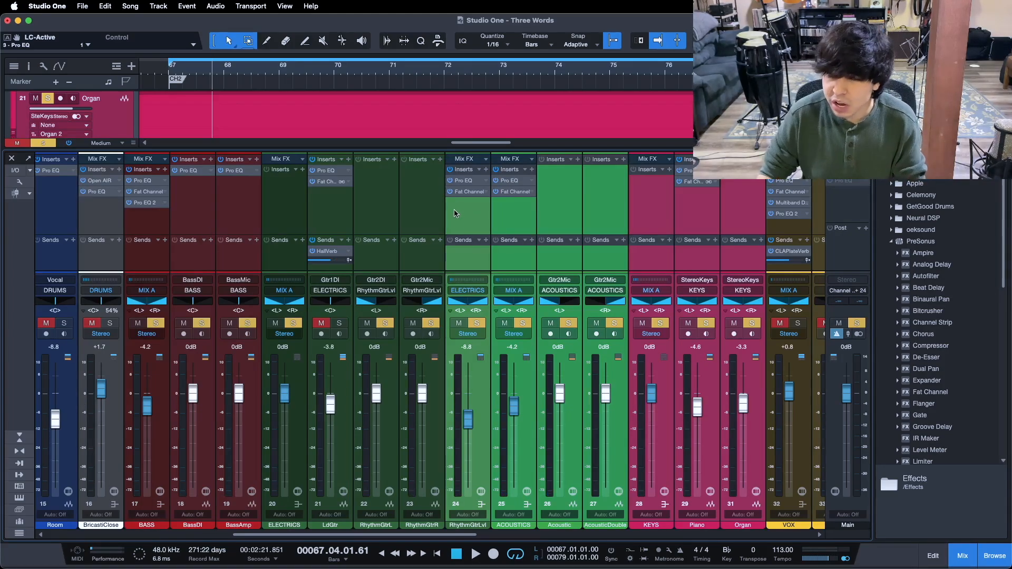
{"action": "left_click", "coordinate": [459, 183]}
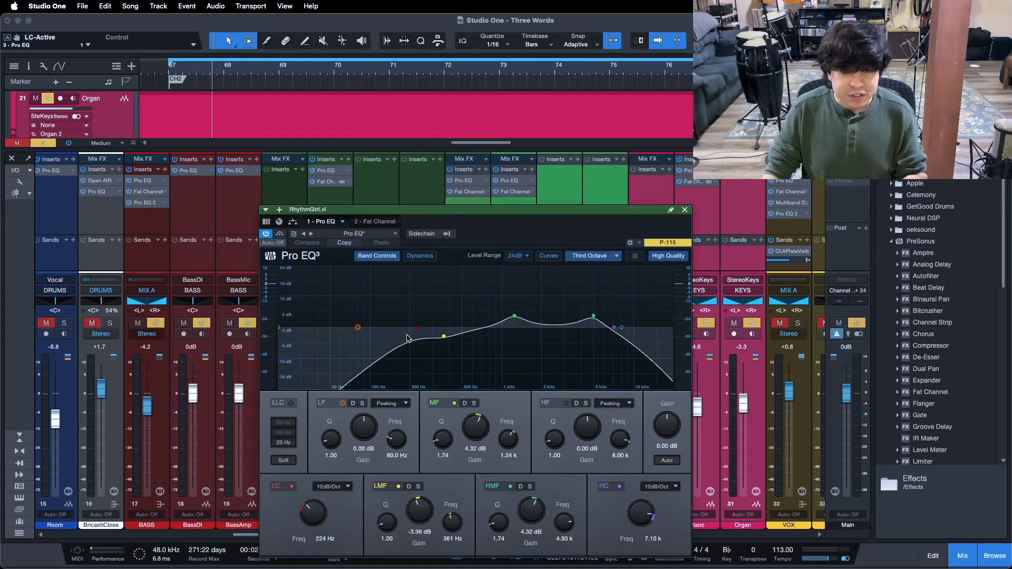
{"action": "left_click", "coordinate": [684, 210]}
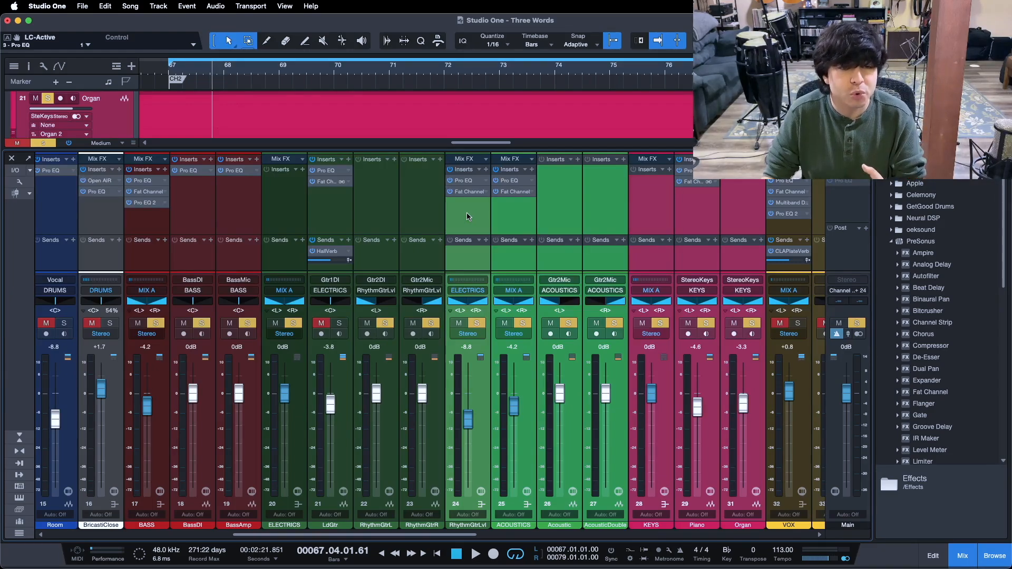
Step: Audition the soloed groups with the selected channels' inserts bypassed and re-enabled, then stop playback
{"action": "key", "text": "space"}
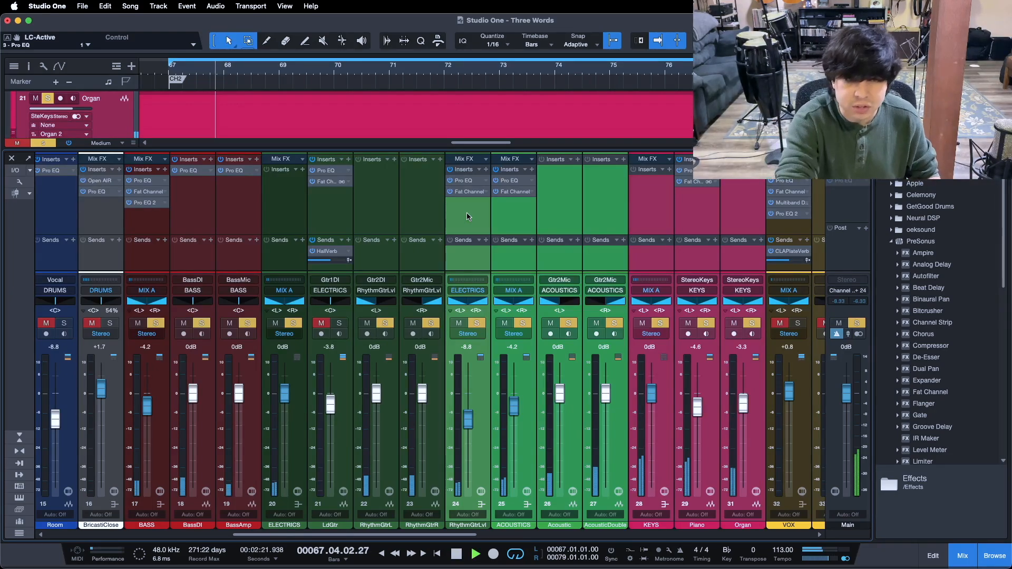
{"action": "left_click", "coordinate": [451, 170]}
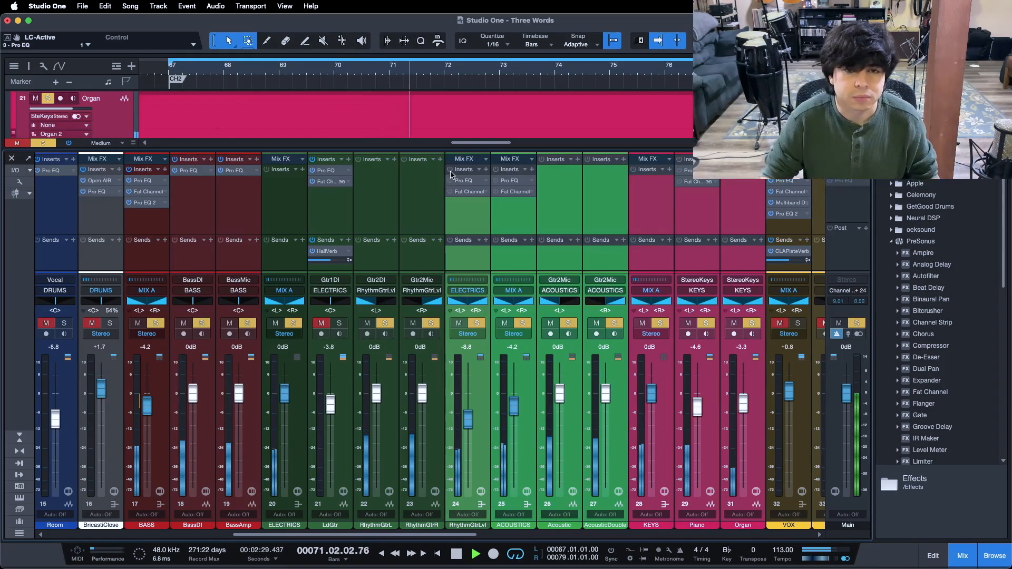
{"action": "left_click", "coordinate": [450, 170]}
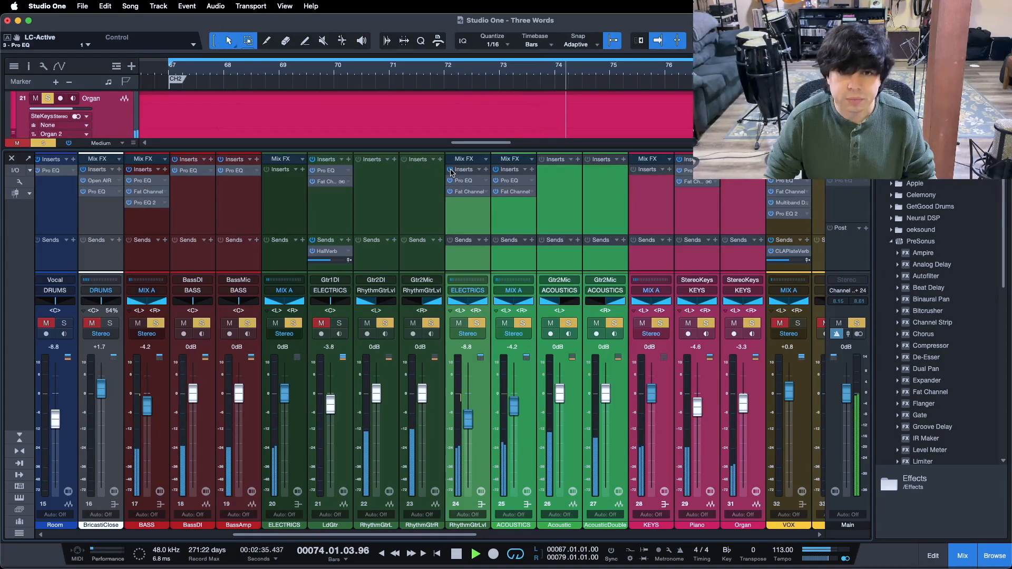
{"action": "key", "text": "space"}
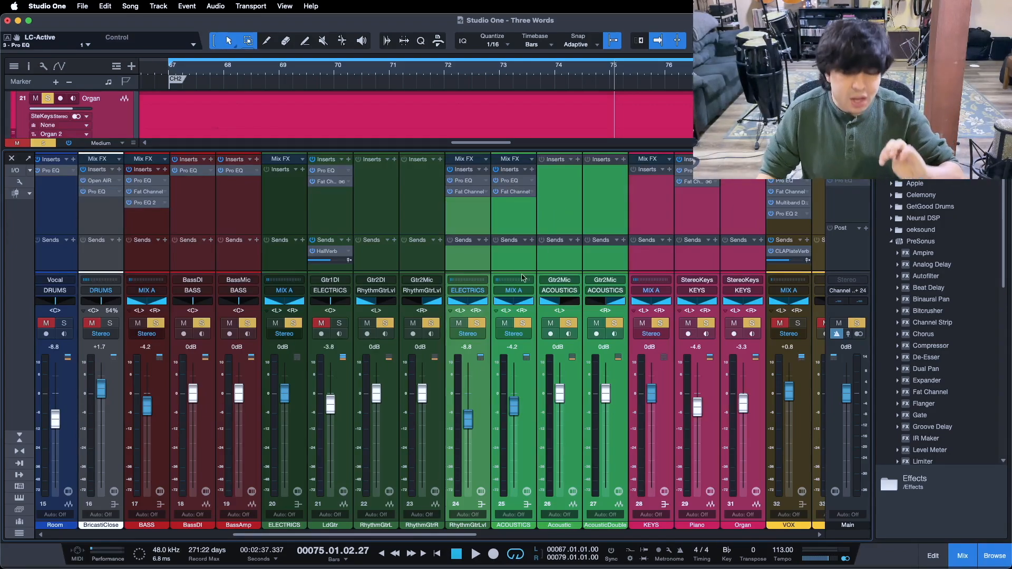
Step: Examine the first Pro EQ curve on the KickLvl bus, closing the plug-in window when done
{"action": "left_click_drag", "start_coordinate": [450, 535], "coordinate": [165, 537]}
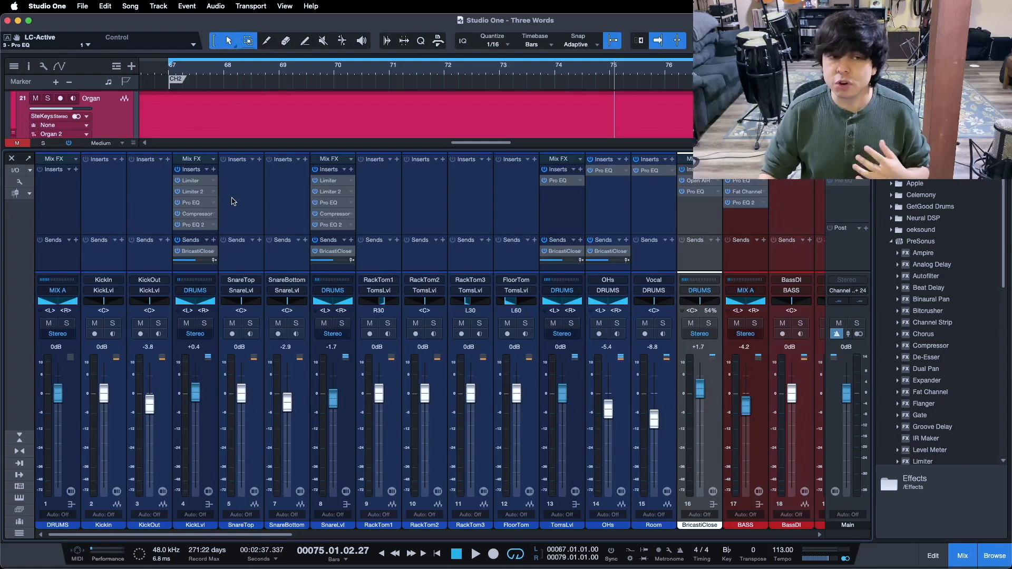
{"action": "left_click", "coordinate": [195, 203]}
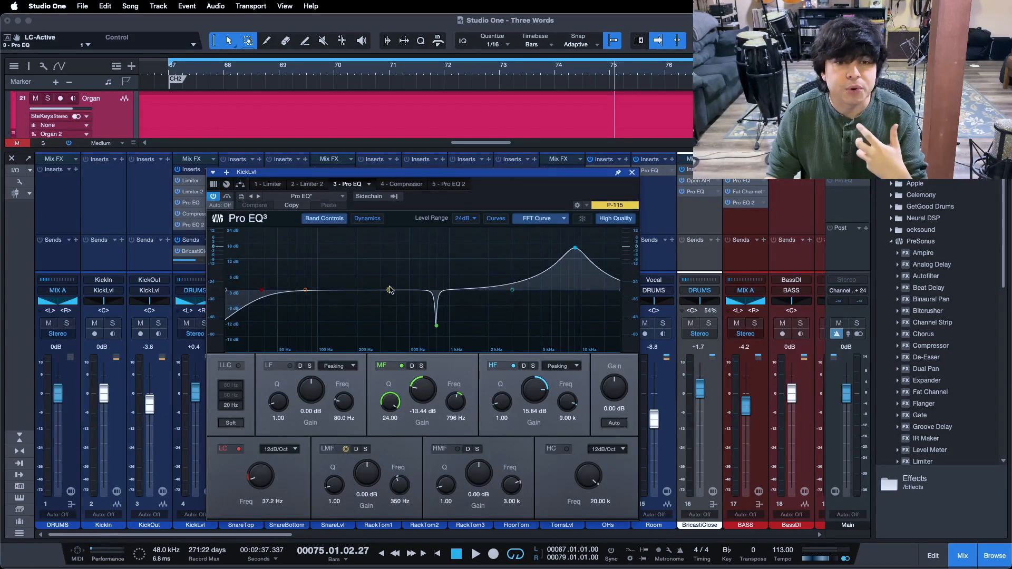
{"action": "left_click", "coordinate": [630, 174]}
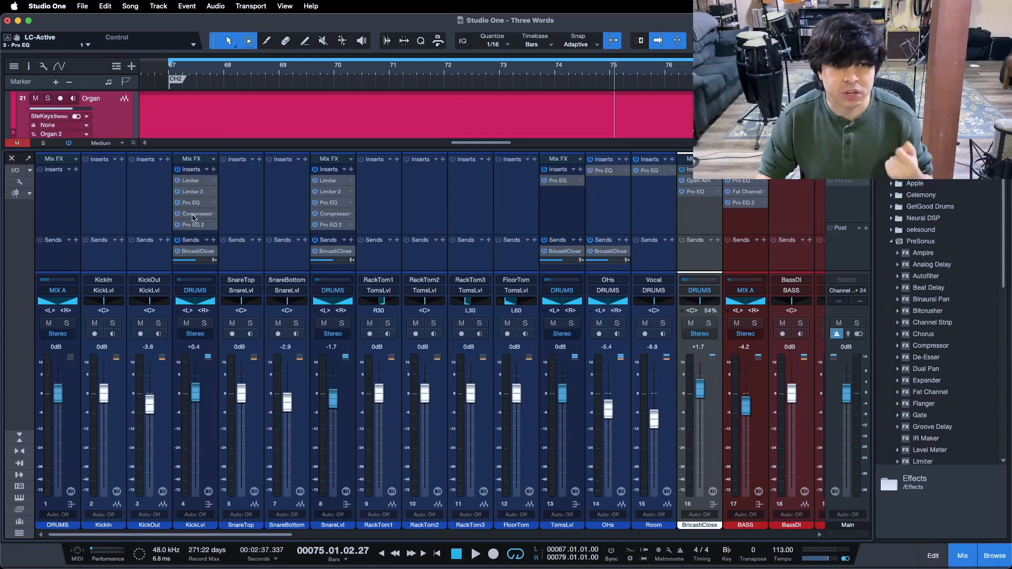
Step: Solo KickLvl and examine its Limiter, Pro EQ and Compressor settings
{"action": "left_click", "coordinate": [205, 323]}
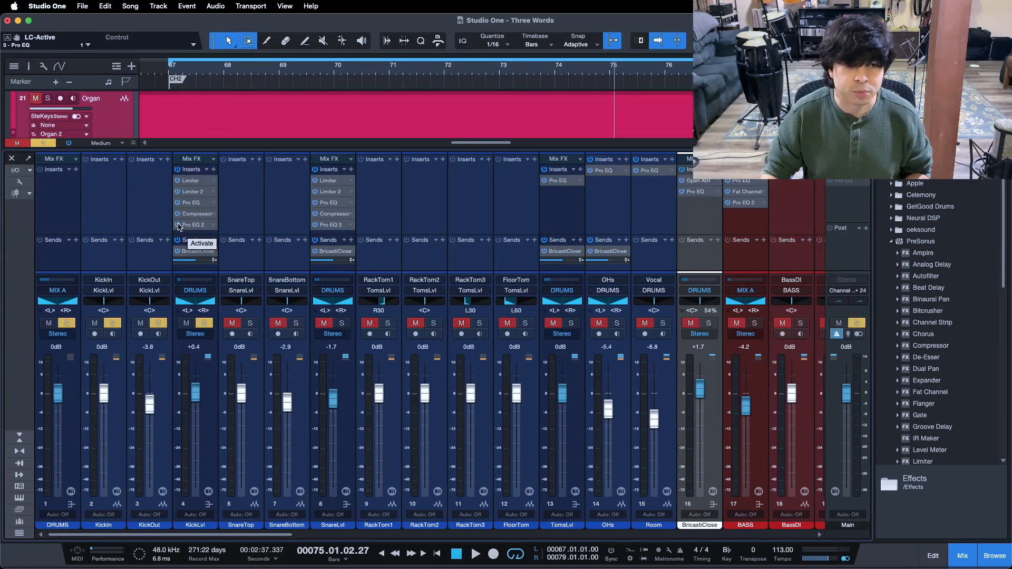
{"action": "left_click", "coordinate": [188, 182]}
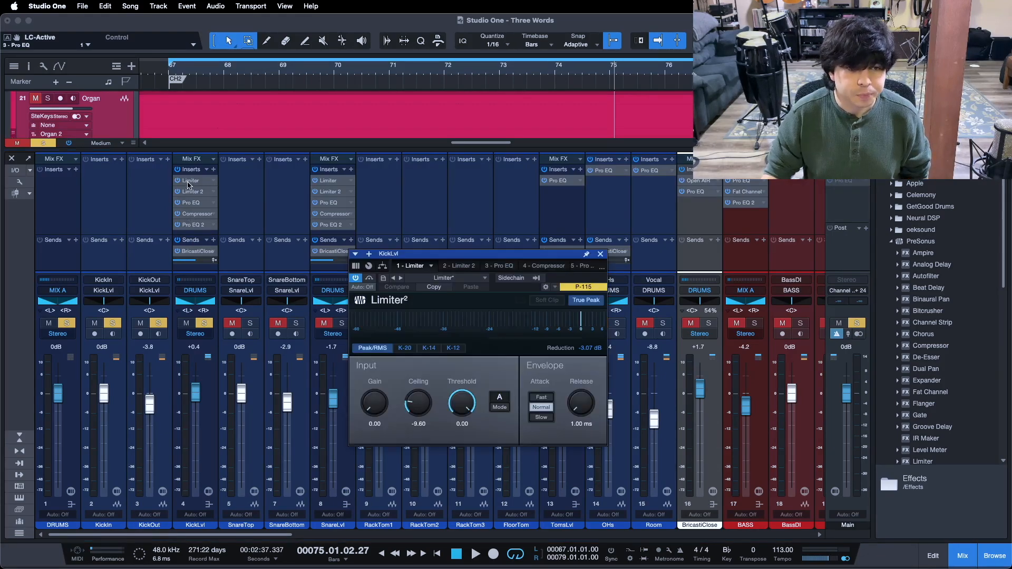
{"action": "left_click_drag", "start_coordinate": [496, 260], "coordinate": [379, 255]}
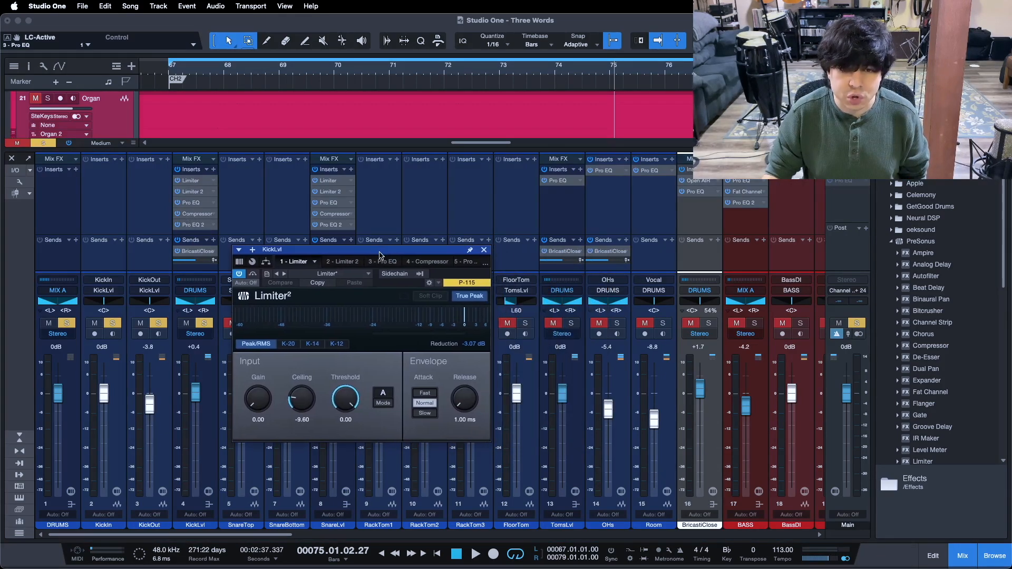
{"action": "left_click", "coordinate": [385, 261]}
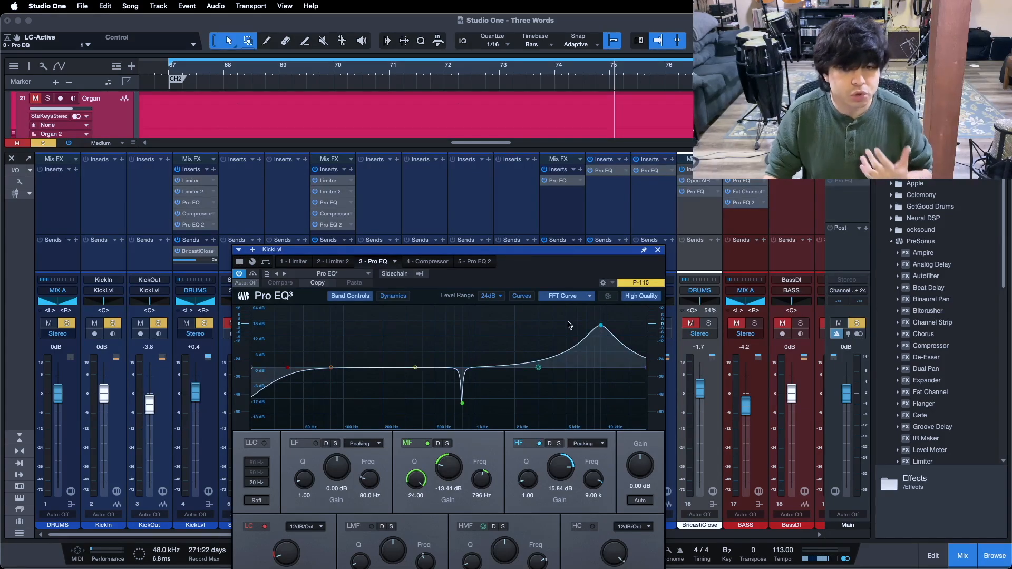
{"action": "left_click", "coordinate": [447, 262]}
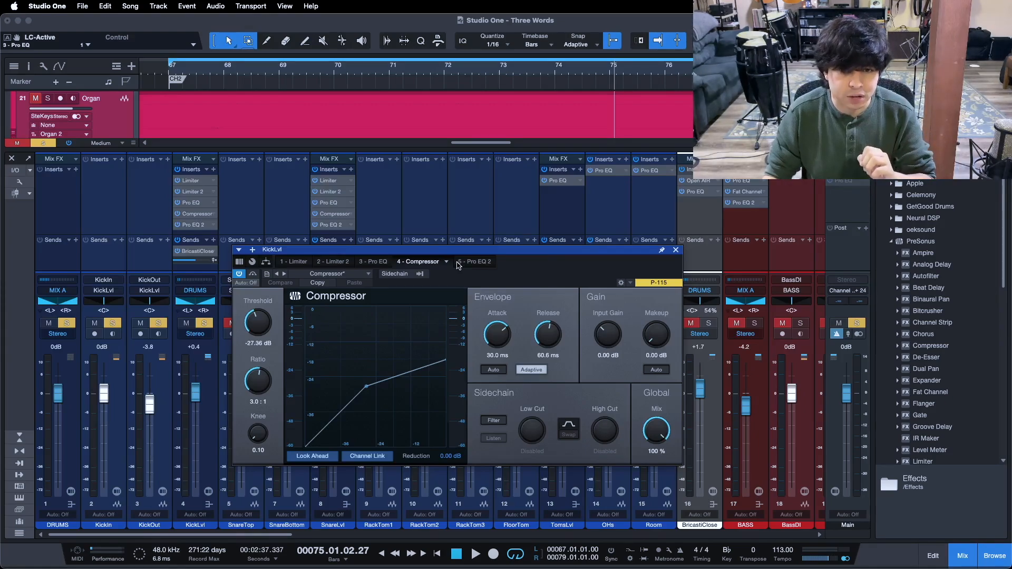
Step: Play the soloed kick from bar 67 while watching the KickLvl Compressor, then stop playback
{"action": "left_click", "coordinate": [177, 230]}
{"action": "key", "text": "KP_1"}
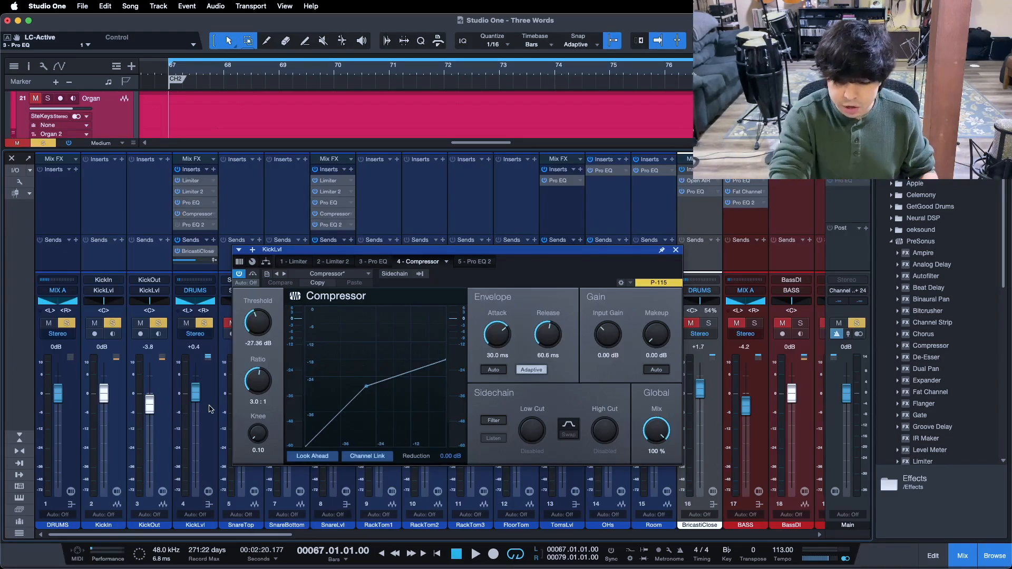
{"action": "key", "text": "space"}
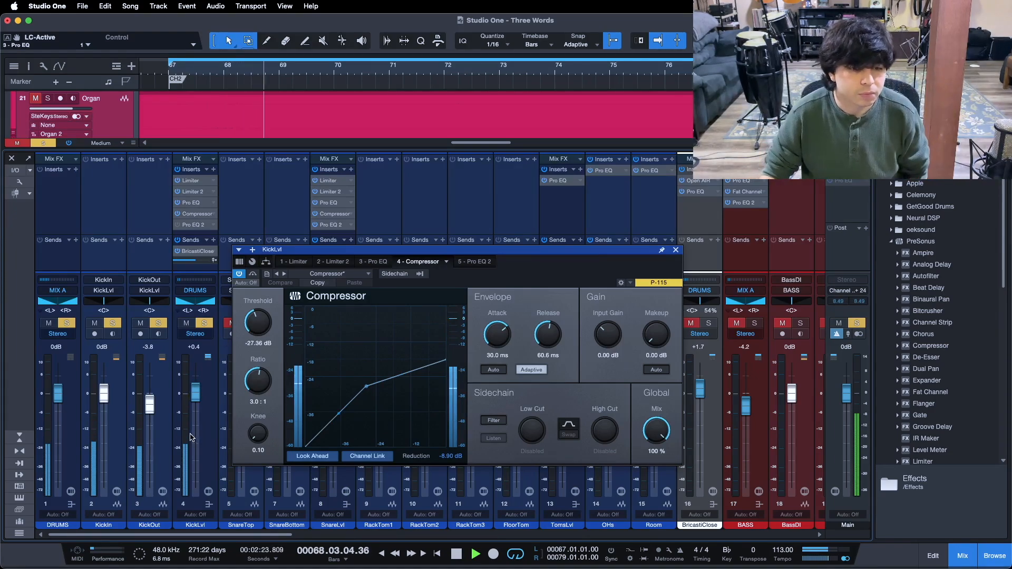
{"action": "mouse_move", "coordinate": [187, 433]}
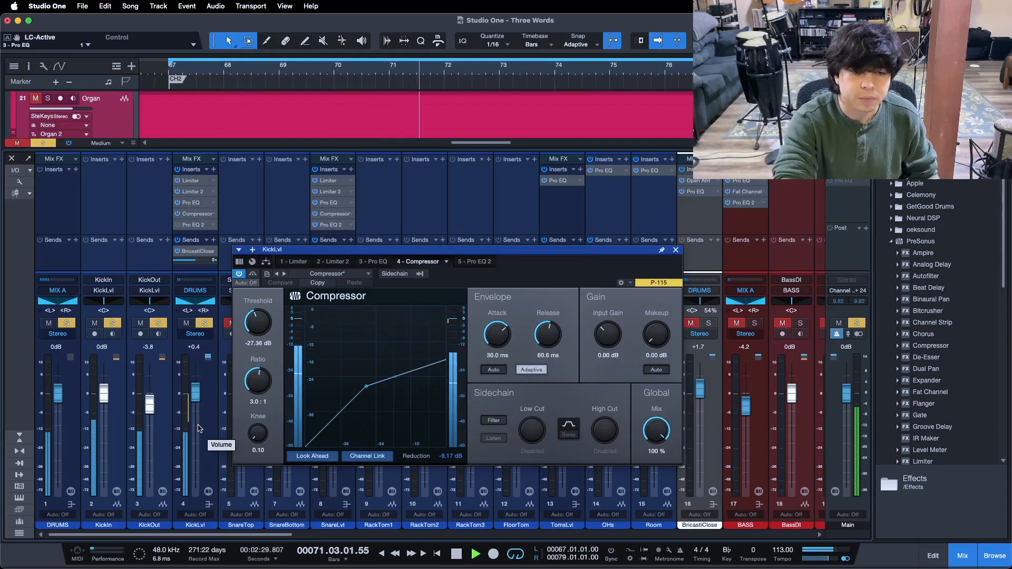
{"action": "key", "text": "space"}
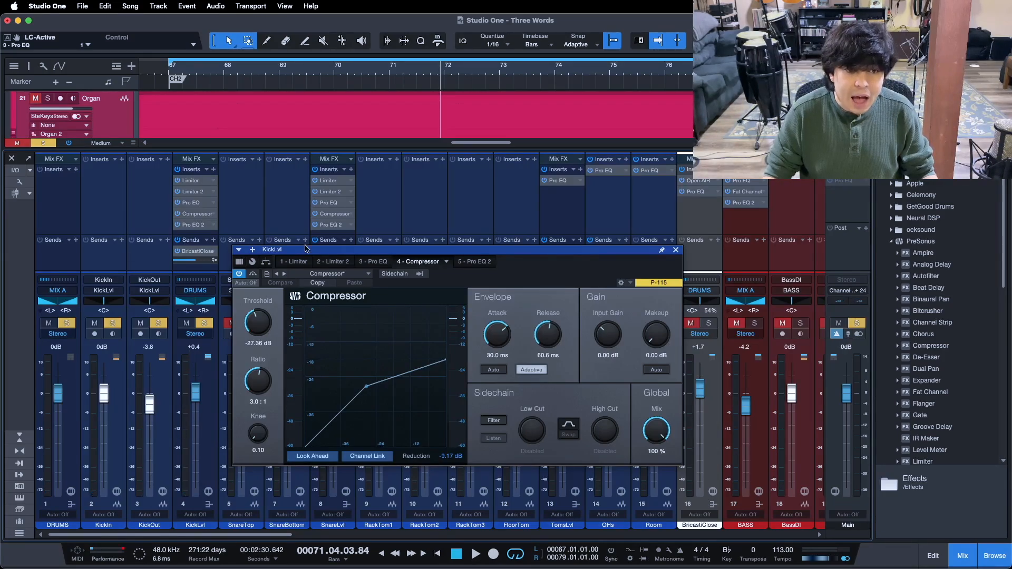
Step: Audition the soloed kick with the LF band of KickLvl's Pro EQ 2 switched off and back on
{"action": "left_click", "coordinate": [462, 262]}
{"action": "left_click_drag", "start_coordinate": [522, 262], "coordinate": [546, 199]}
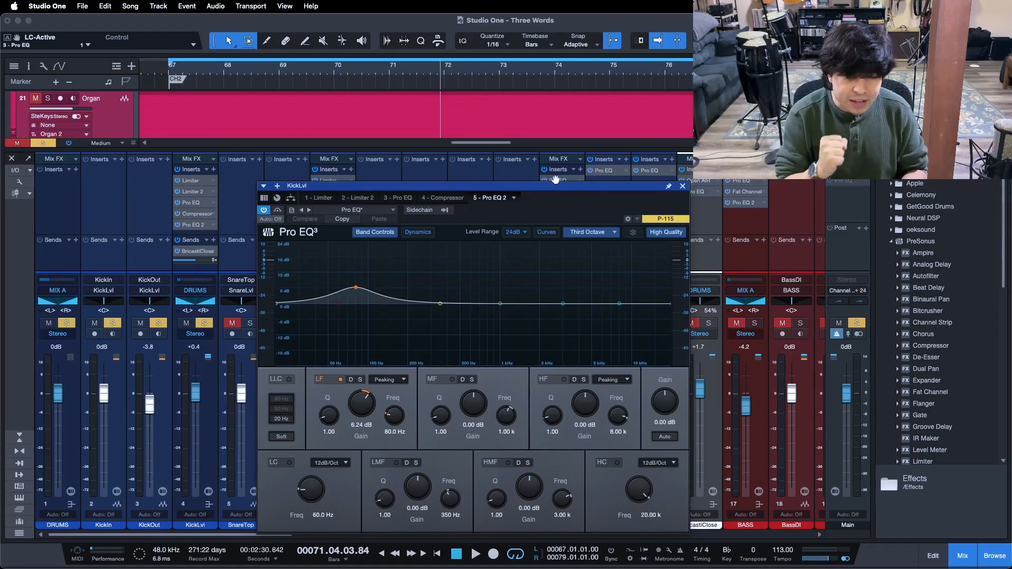
{"action": "left_click", "coordinate": [340, 380]}
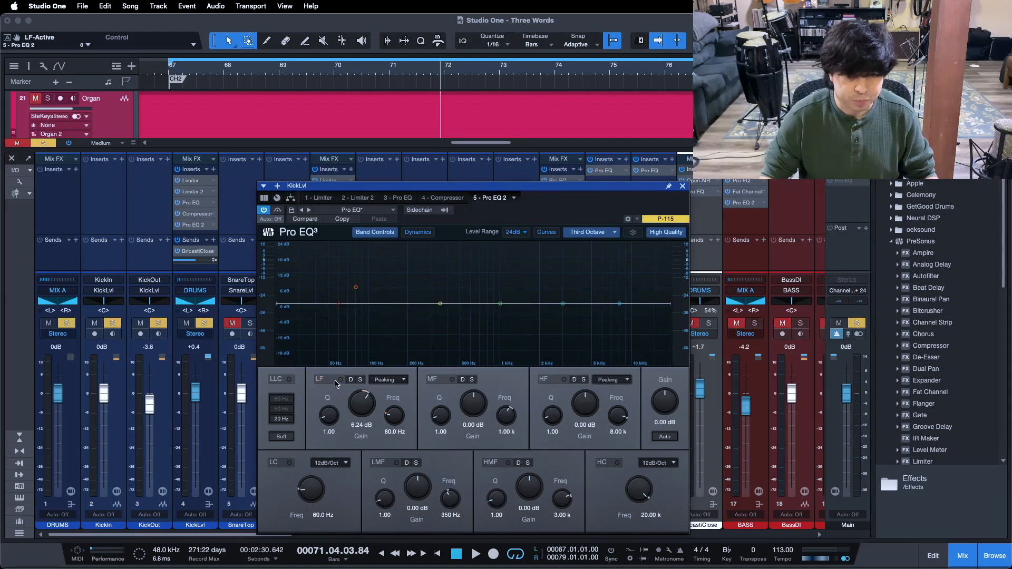
{"action": "key", "text": "space"}
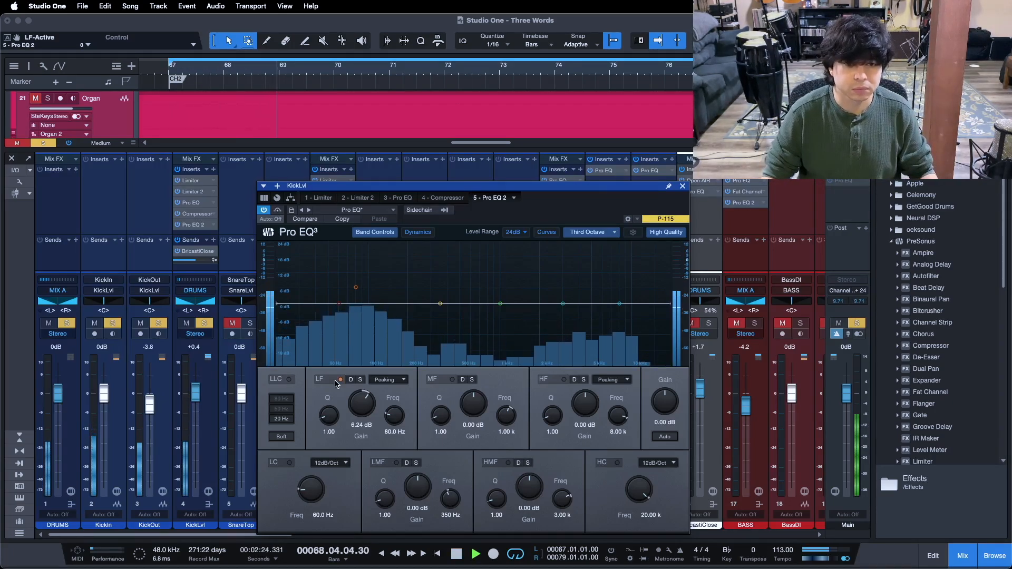
{"action": "left_click", "coordinate": [336, 380]}
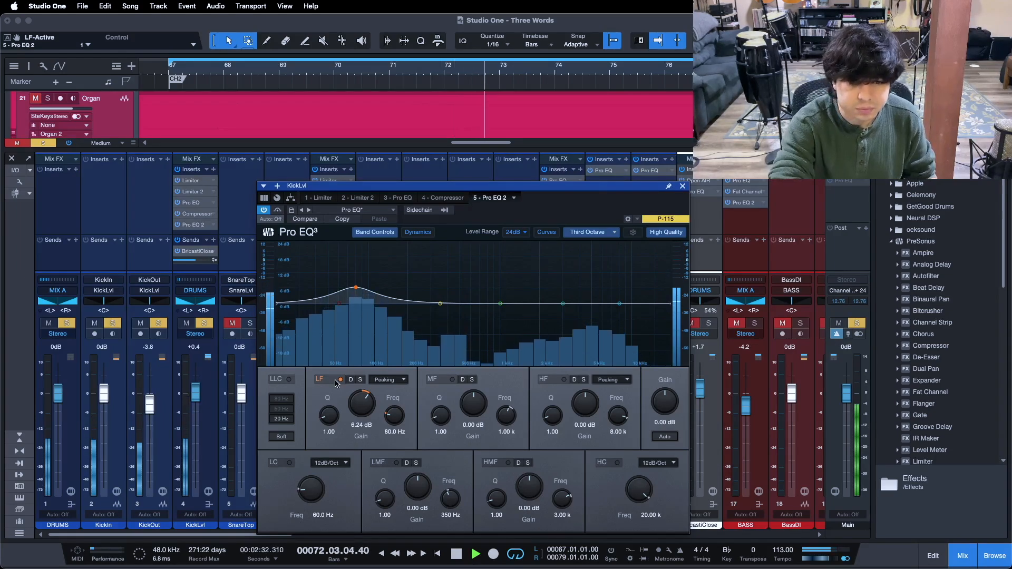
{"action": "key", "text": "space"}
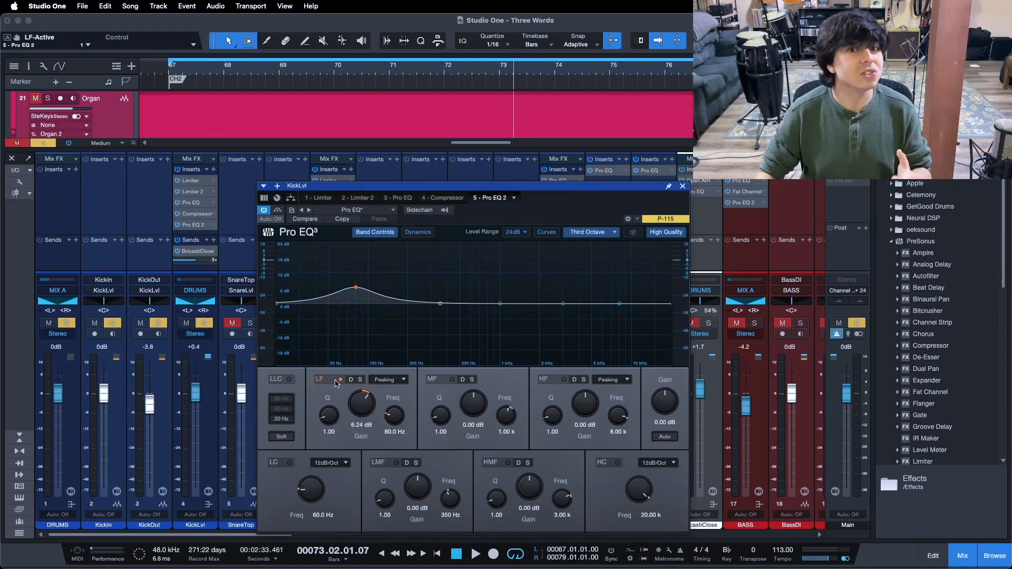
Step: Clear the kick solo, solo the BASS bus and close the KickLvl plug-in window
{"action": "key", "text": "shift+super+s"}
{"action": "left_click", "coordinate": [755, 323]}
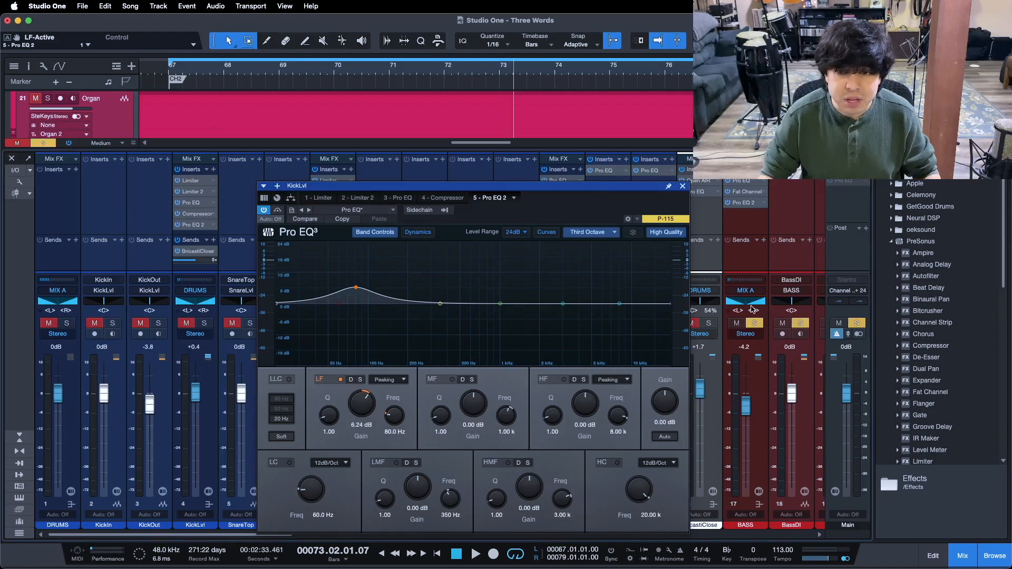
{"action": "left_click", "coordinate": [683, 187]}
Step: Examine the BASS bus's Pro EQ, Fat Channel compressor and Pro EQ 2
{"action": "double_click", "coordinate": [742, 181]}
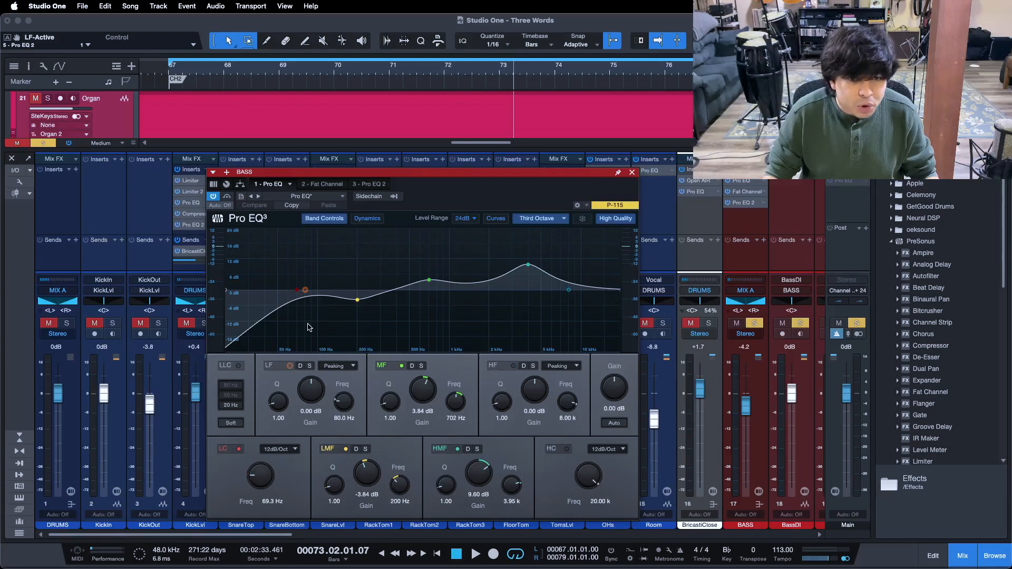
{"action": "left_click", "coordinate": [329, 186]}
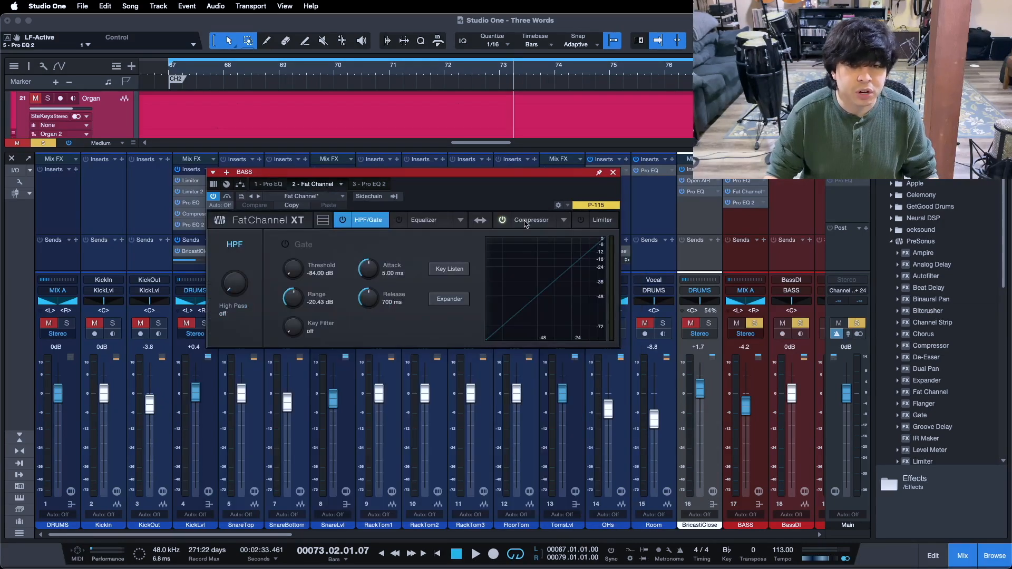
{"action": "left_click_drag", "start_coordinate": [475, 172], "coordinate": [513, 199]}
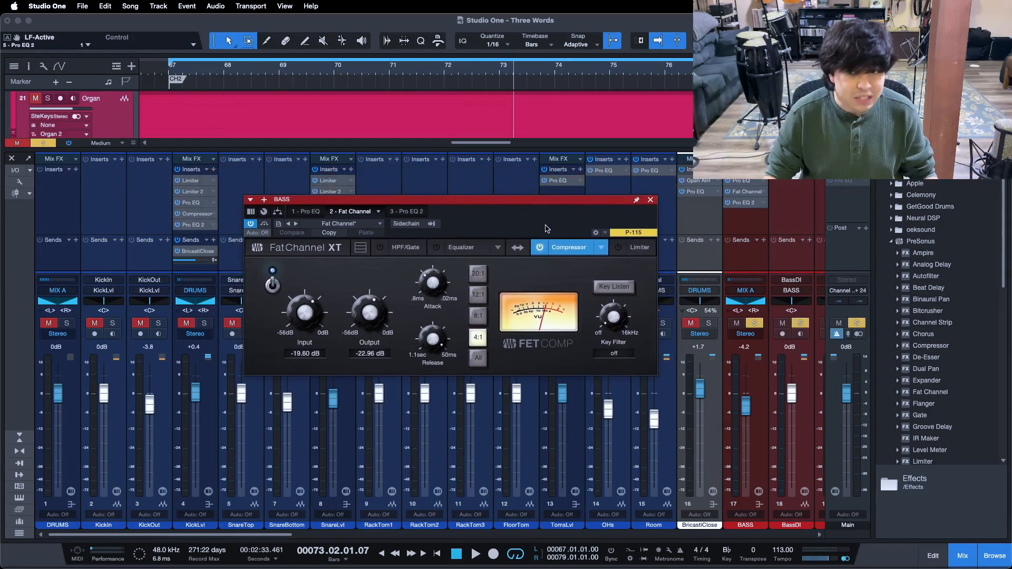
{"action": "left_click", "coordinate": [414, 212]}
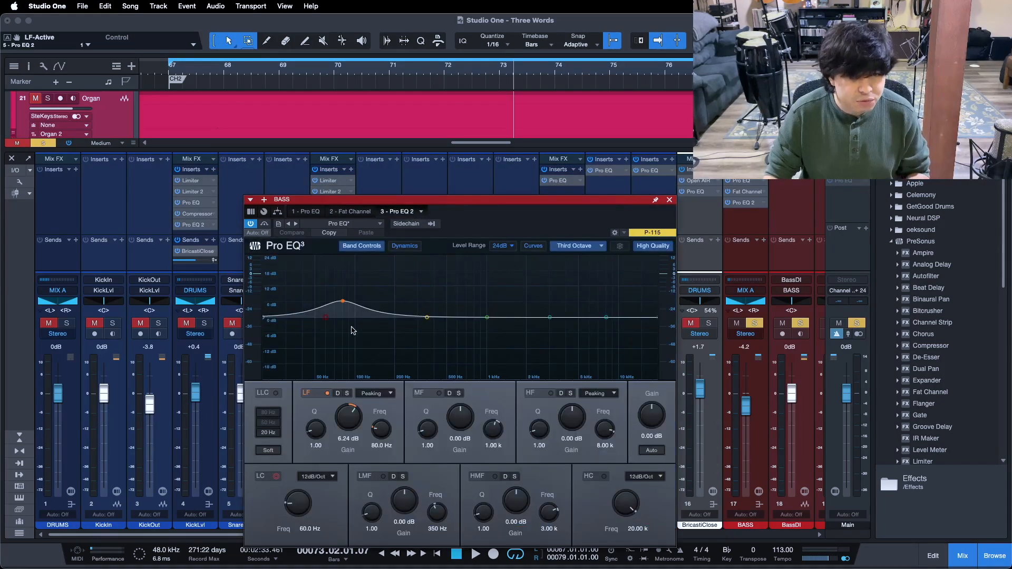
Step: Audition the soloed BASS bus from bar 67 with Pro EQ 2's LF band off and on, then close the plug-in window
{"action": "left_click", "coordinate": [320, 395]}
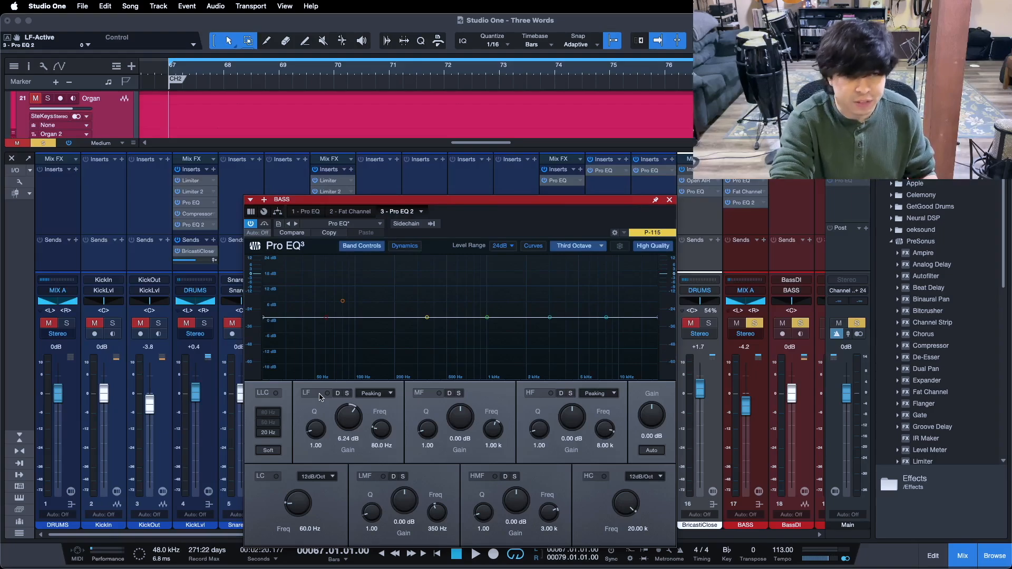
{"action": "key", "text": "space"}
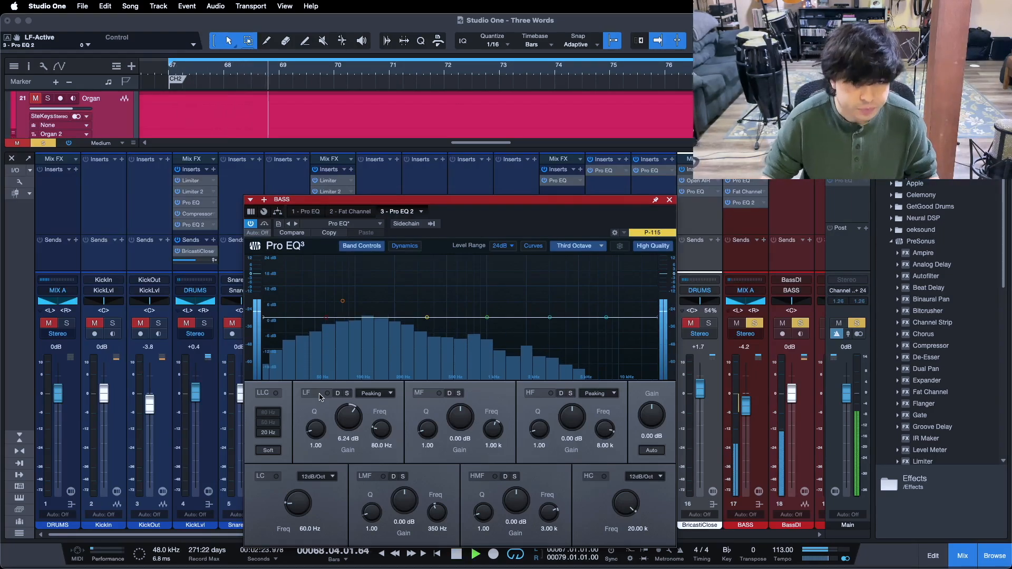
{"action": "left_click", "coordinate": [320, 396]}
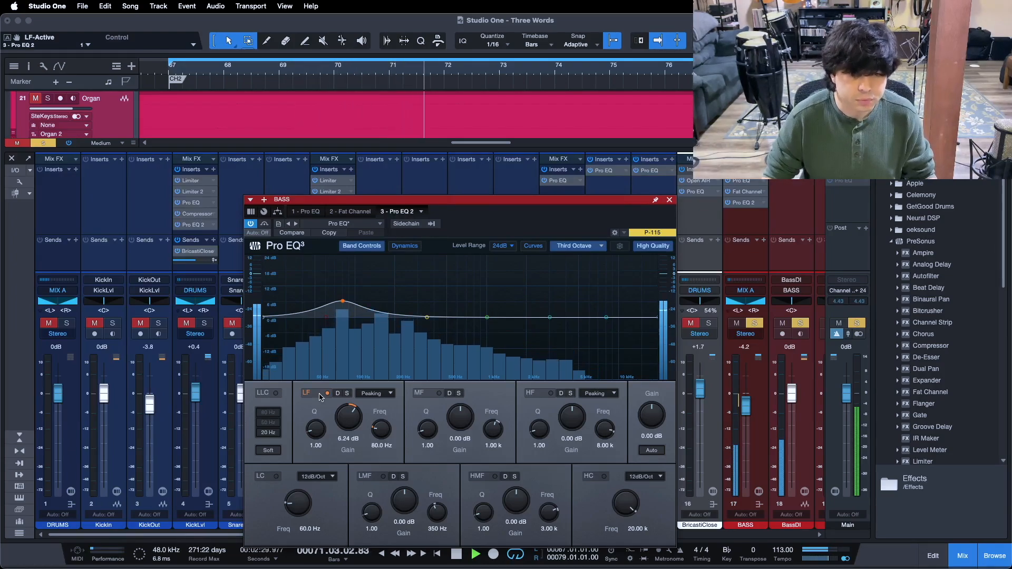
{"action": "left_click", "coordinate": [320, 397]}
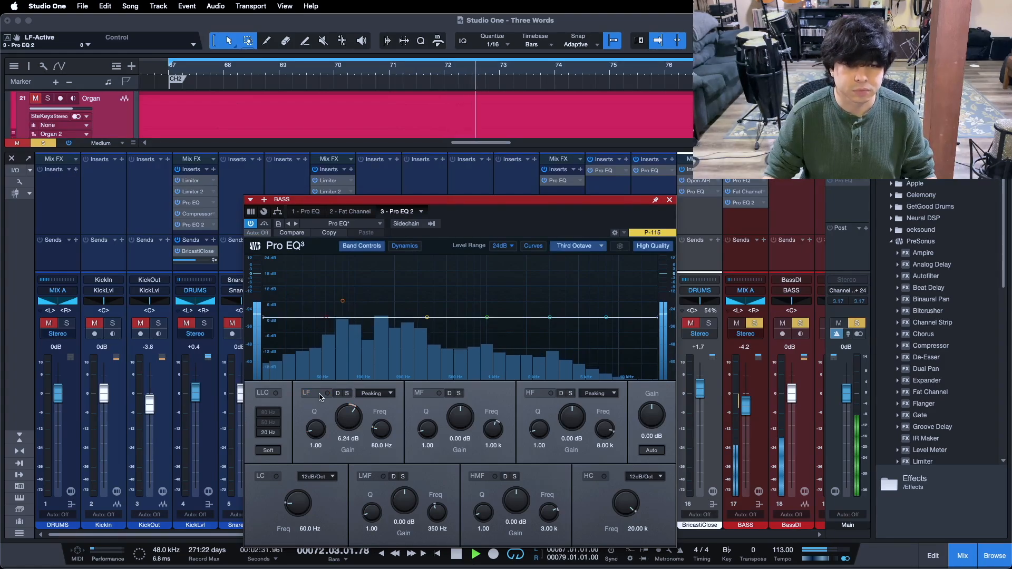
{"action": "left_click", "coordinate": [320, 397]}
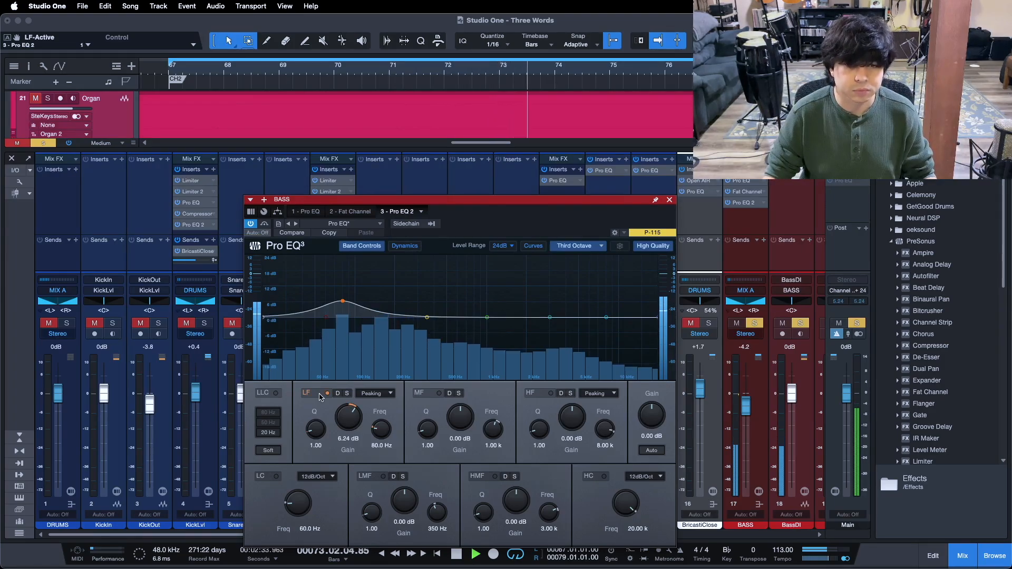
{"action": "left_click", "coordinate": [670, 200]}
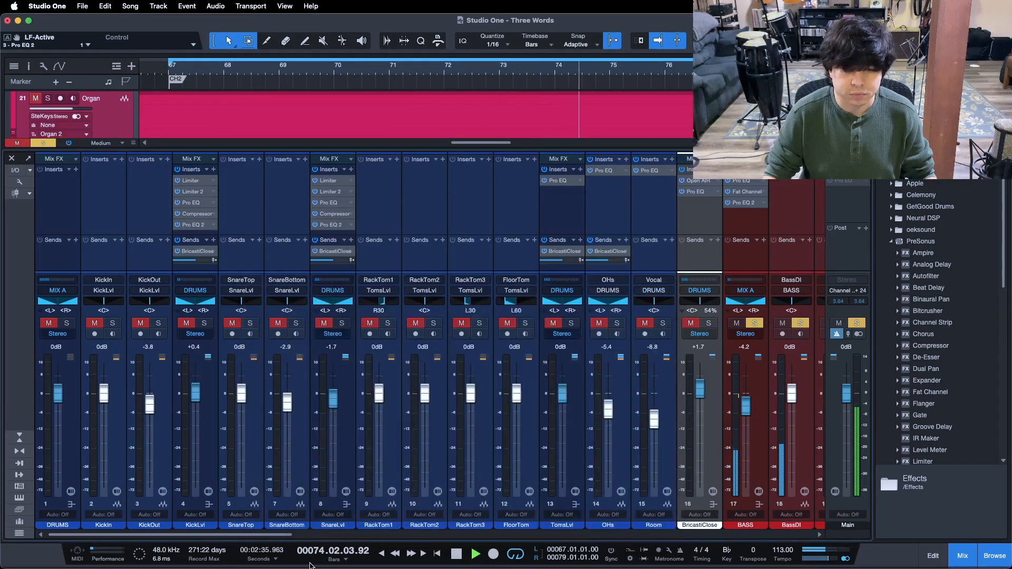
Step: Switch the mixer console to its compact view with the BASS channel's inserts expanded, and stop playback
{"action": "left_click_drag", "start_coordinate": [266, 535], "coordinate": [367, 541]}
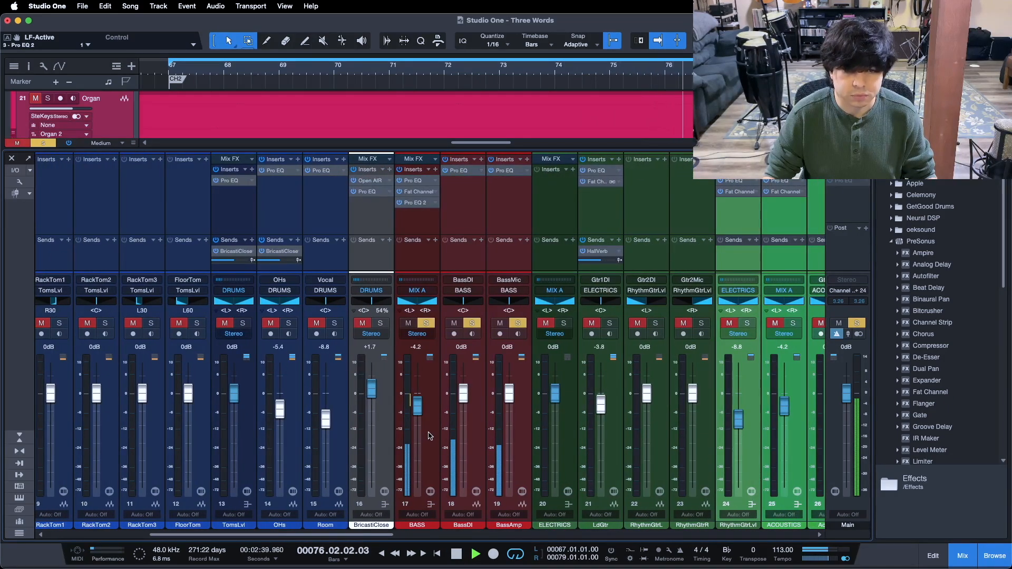
{"action": "left_click", "coordinate": [19, 439]}
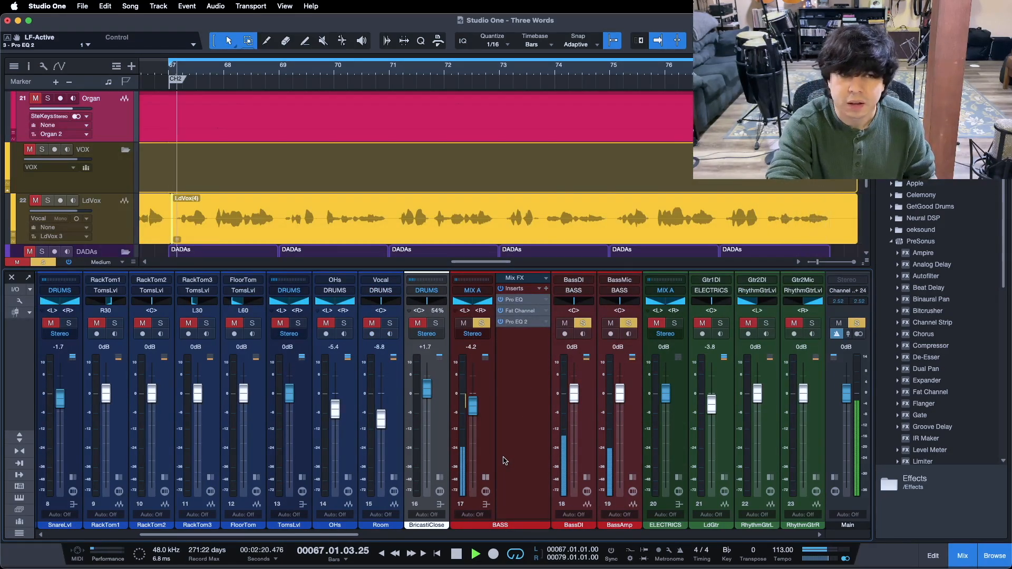
{"action": "key", "text": "space"}
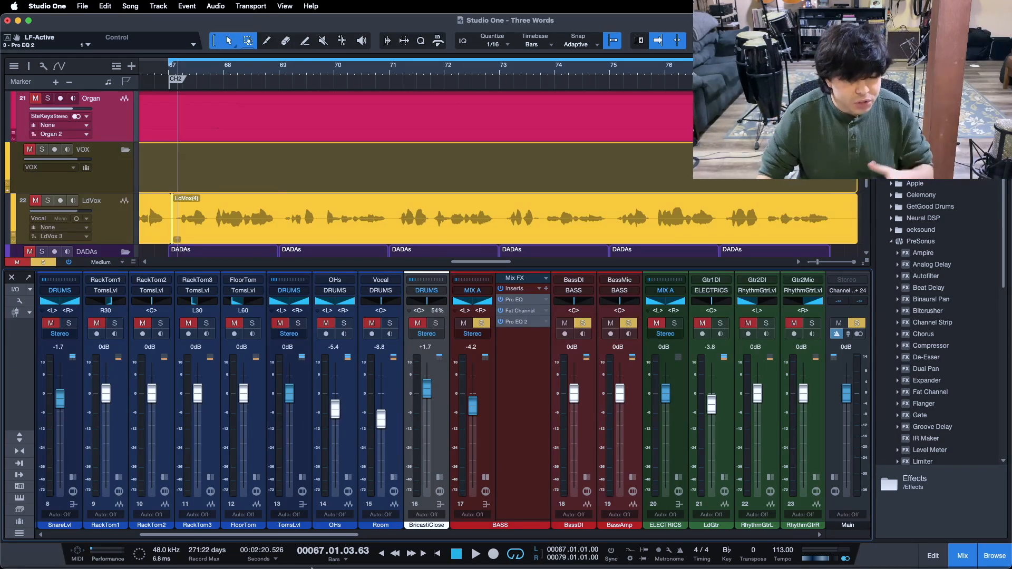
Step: Clear all solos, expand the MIXBUS channel's inserts and open its Limiter, moving the plug-in window clear of the channel
{"action": "left_click_drag", "start_coordinate": [313, 536], "coordinate": [784, 473]}
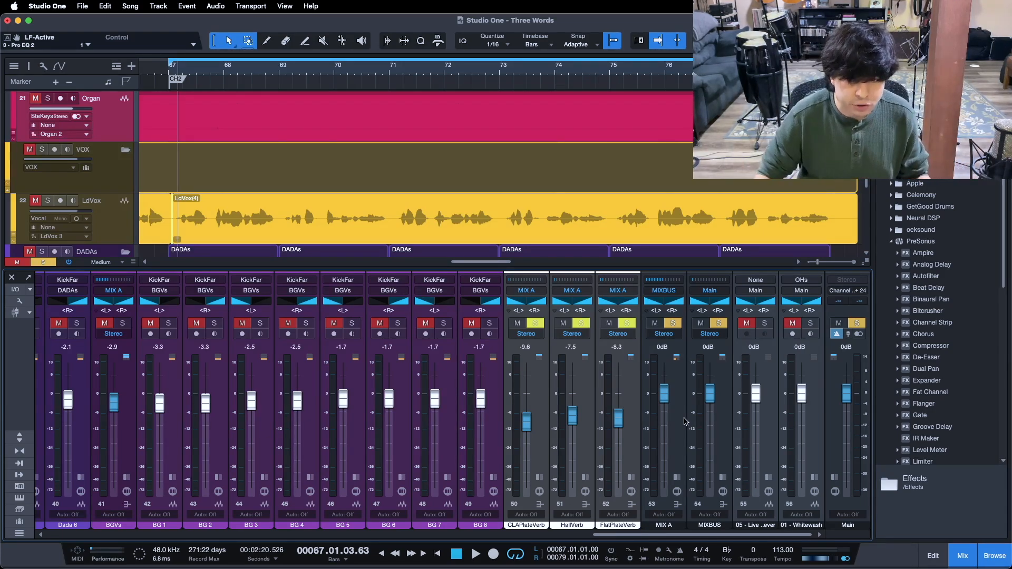
{"action": "key", "text": "s"}
{"action": "left_click", "coordinate": [723, 478]}
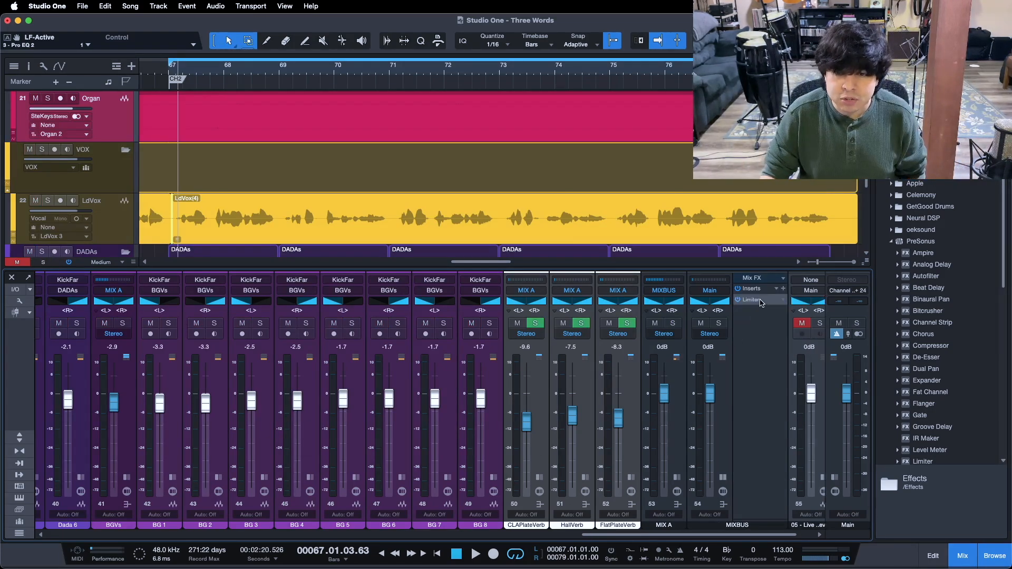
{"action": "left_click", "coordinate": [751, 300]}
{"action": "left_click_drag", "start_coordinate": [433, 274], "coordinate": [467, 292]}
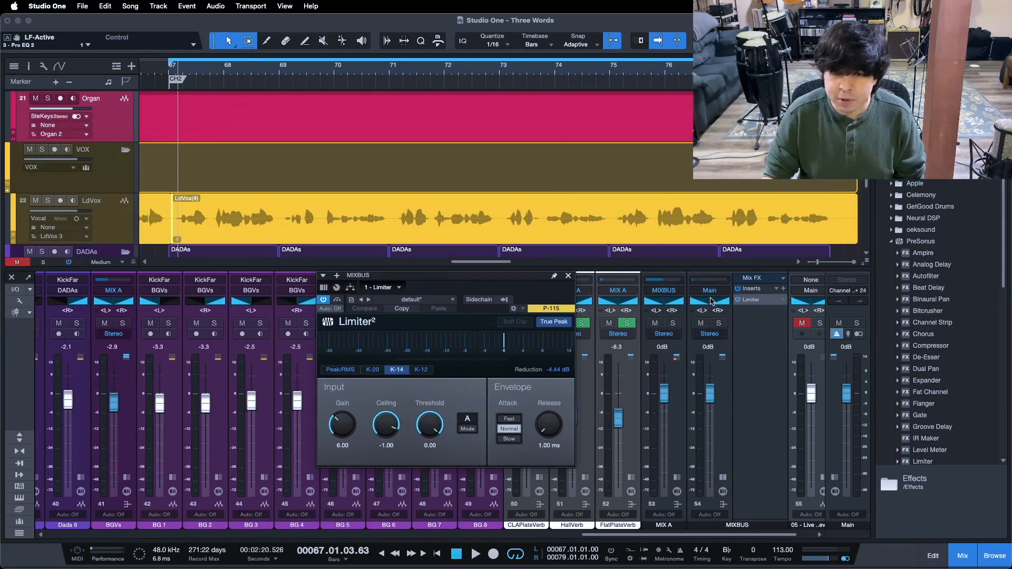
{"action": "left_click_drag", "start_coordinate": [481, 288], "coordinate": [517, 253]}
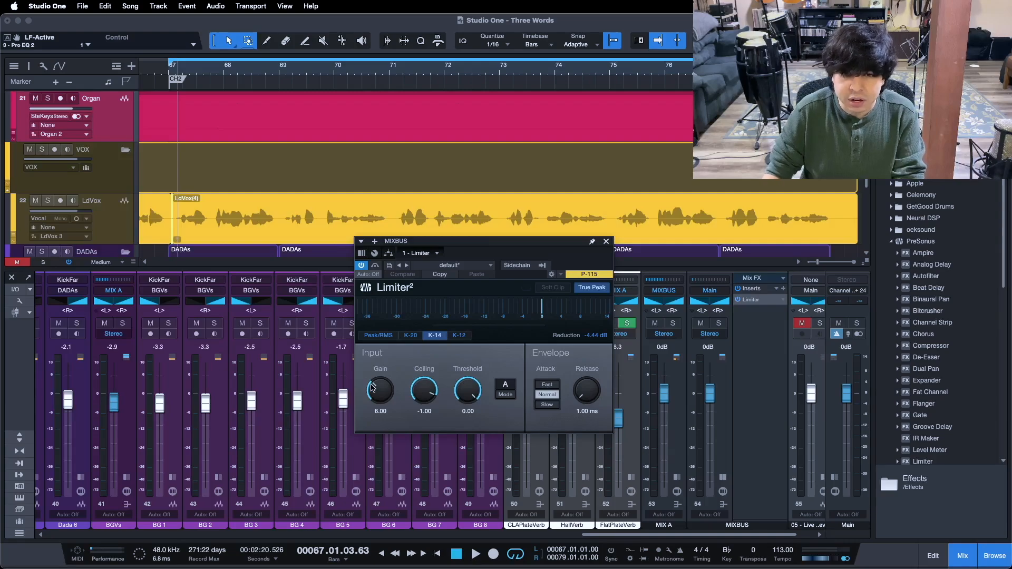
Step: Reset the Limiter's reduction reading and audition the full mix from bar 67 with the MIXBUS Limiter bypassed and re-enabled
{"action": "left_click", "coordinate": [595, 337]}
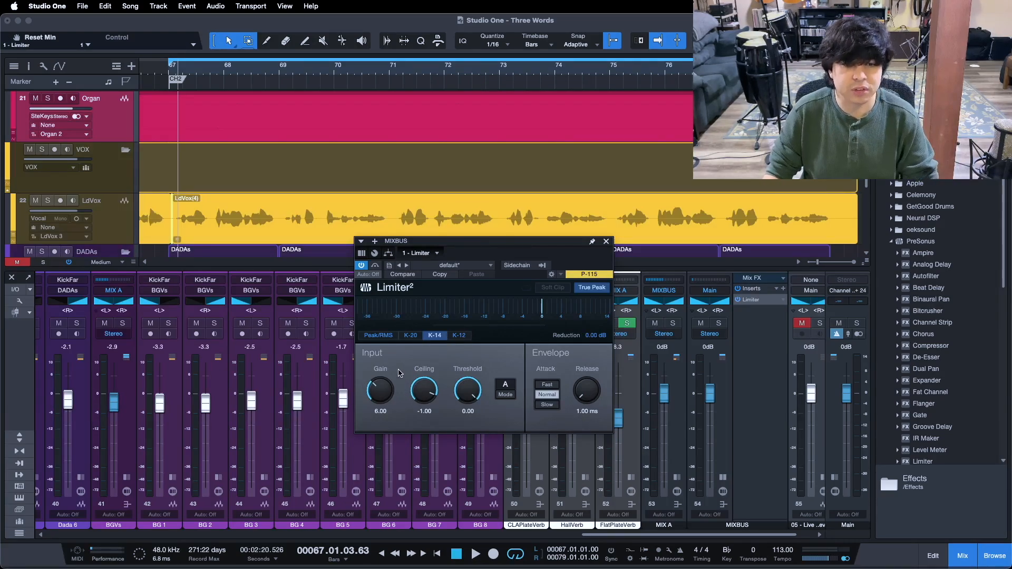
{"action": "key", "text": "KP_0"}
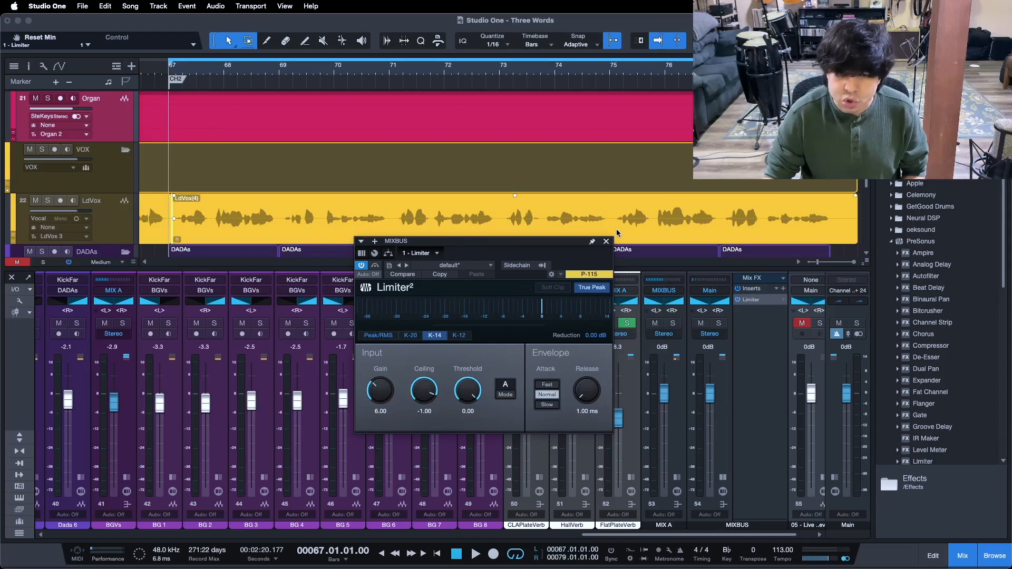
{"action": "left_click_drag", "start_coordinate": [704, 535], "coordinate": [742, 534]}
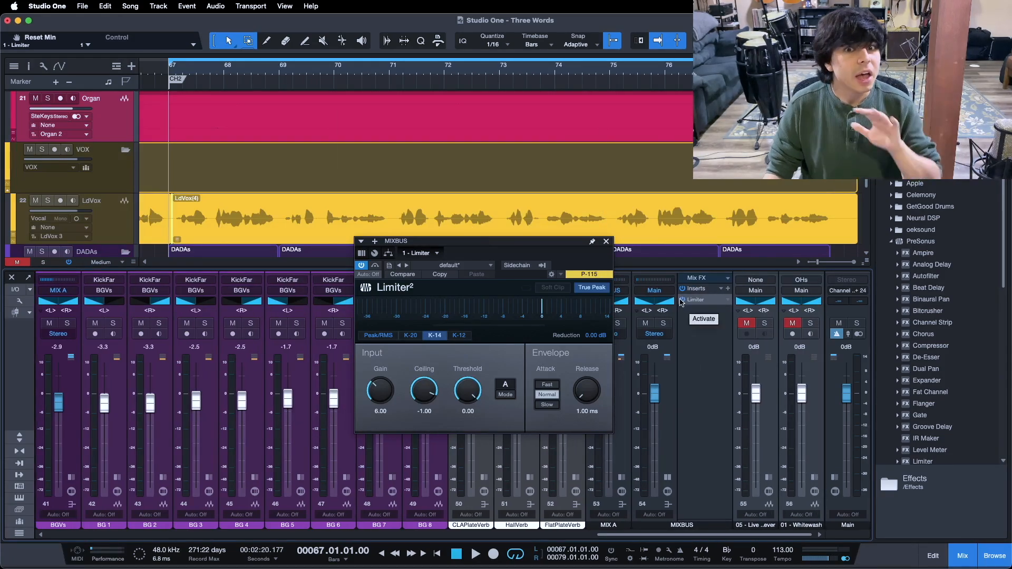
{"action": "left_click", "coordinate": [683, 300]}
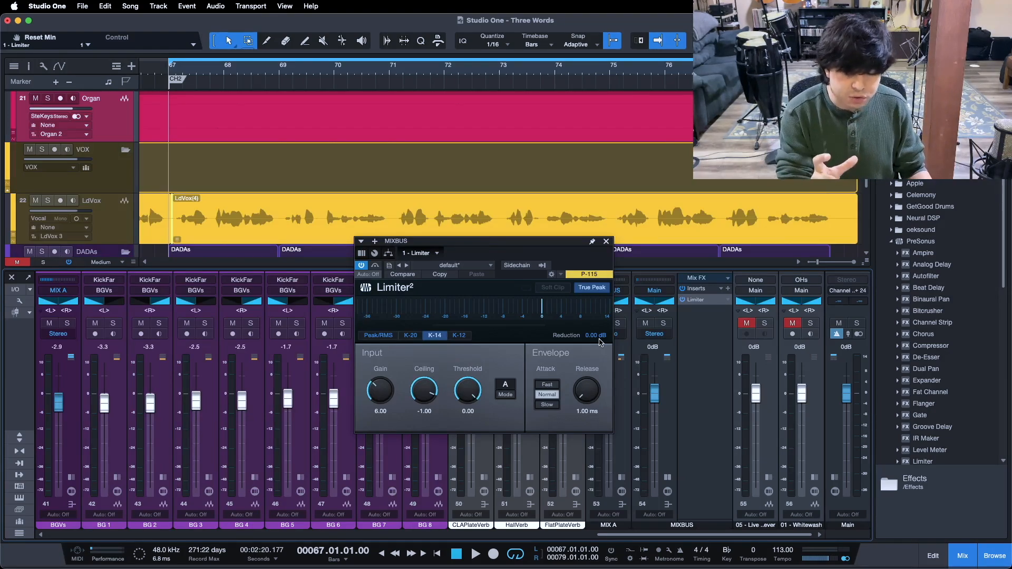
{"action": "key", "text": "space"}
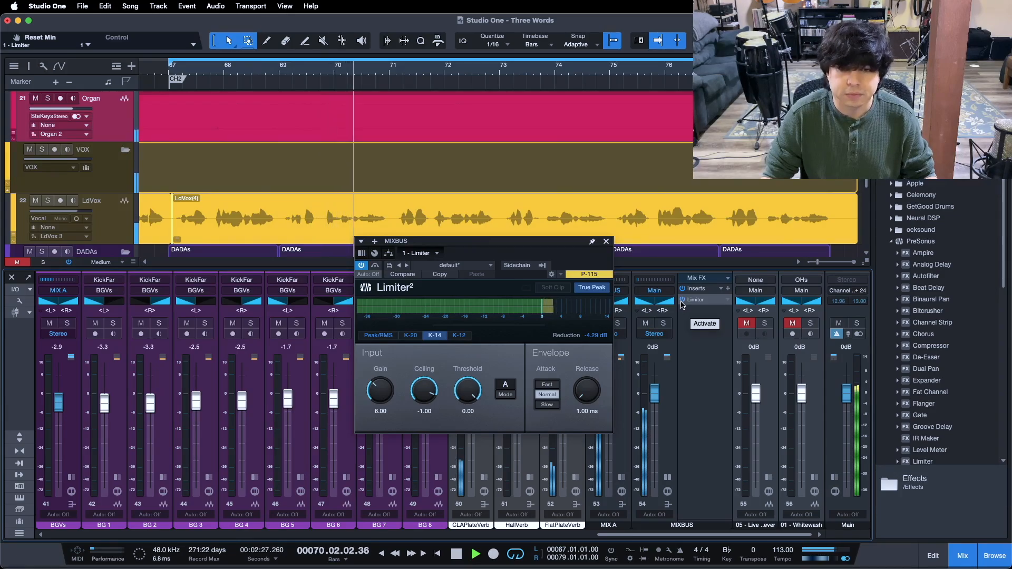
{"action": "left_click", "coordinate": [681, 303]}
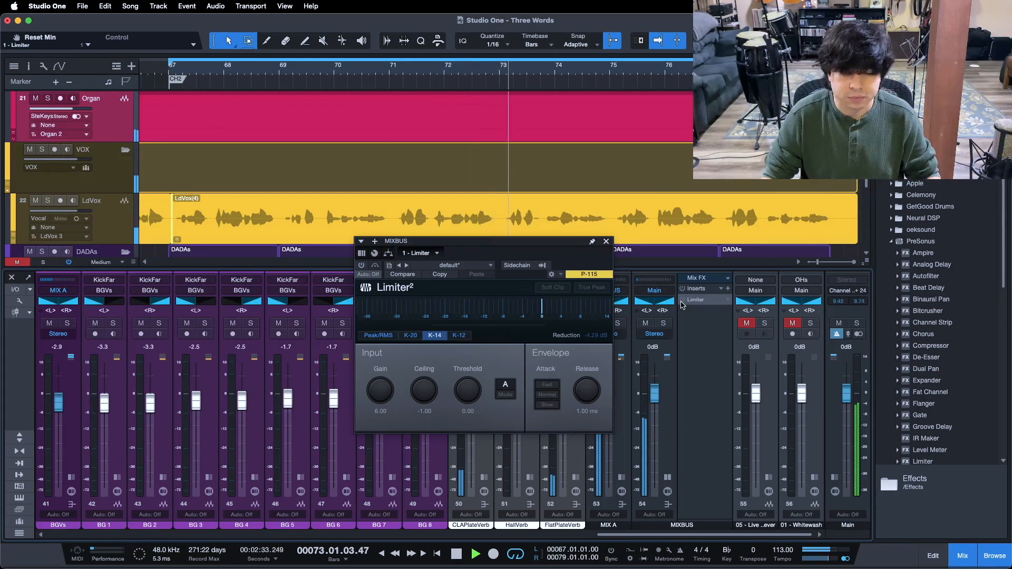
{"action": "left_click", "coordinate": [682, 303]}
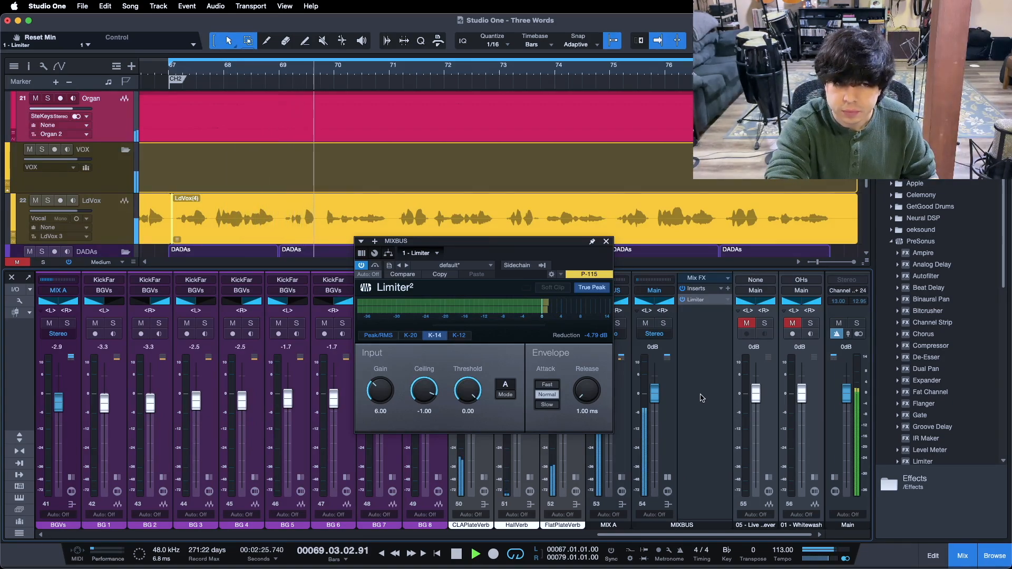
{"action": "key", "text": "space"}
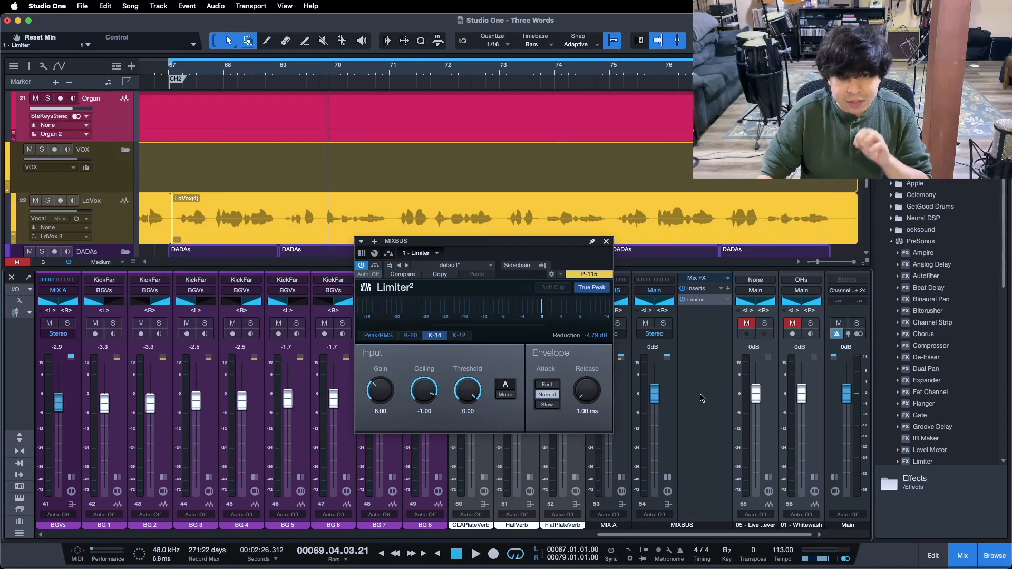
Step: Add a Mixtool after the Limiter on the MIXBUS channel and set its gain to -6 dB
{"action": "left_click", "coordinate": [684, 475]}
{"action": "scroll", "coordinate": [987, 417], "scroll_direction": "down", "scroll_amount": 5}
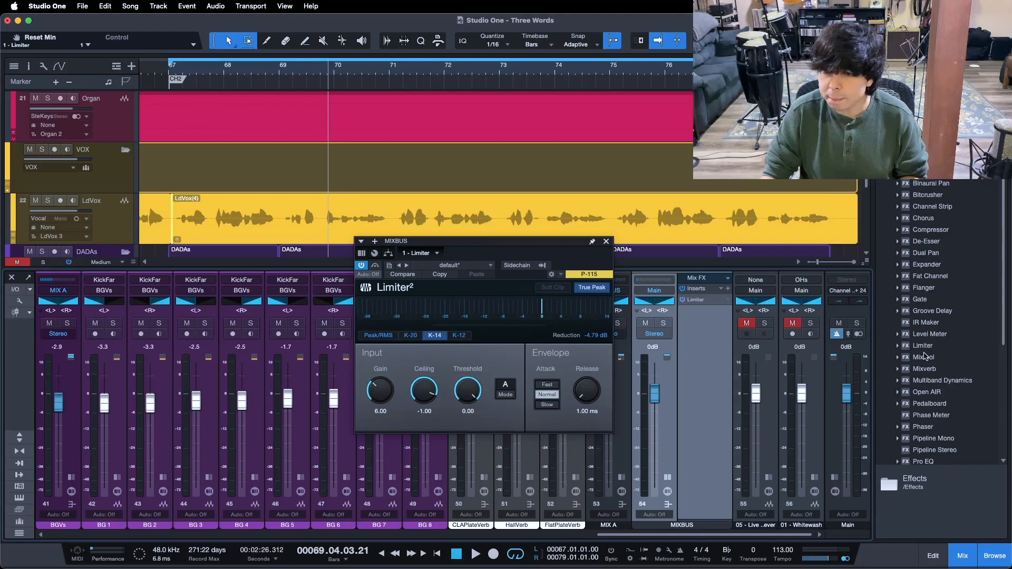
{"action": "left_click_drag", "start_coordinate": [925, 362], "coordinate": [704, 338]}
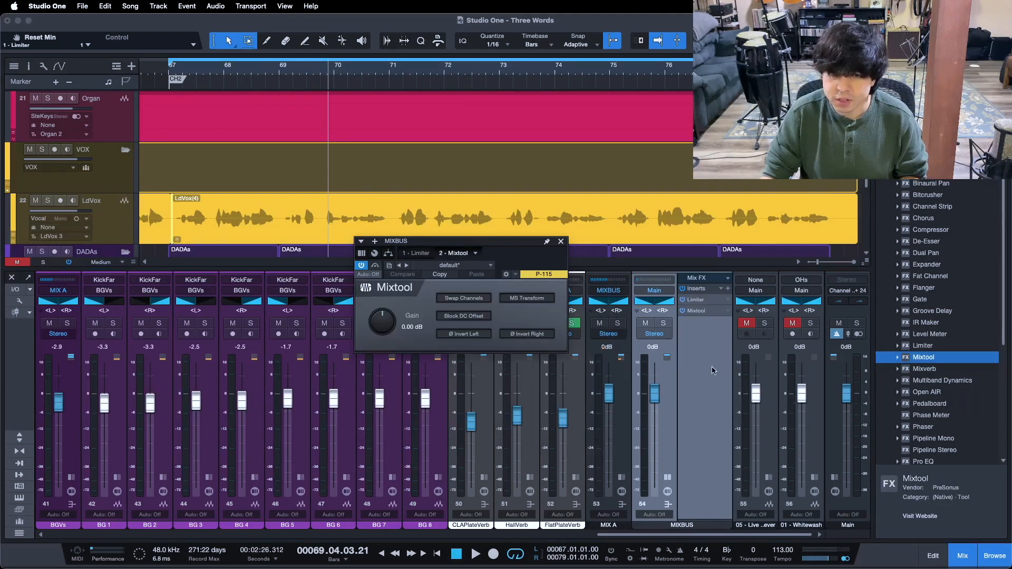
{"action": "left_click", "coordinate": [408, 330]}
{"action": "type", "text": "-6"}
{"action": "key", "text": "Return"}
Step: Bring up the Limiter and audition the mix from bar 67, repeatedly bypassing and re-enabling all MIXBUS inserts, then stop playback
{"action": "left_click", "coordinate": [417, 254]}
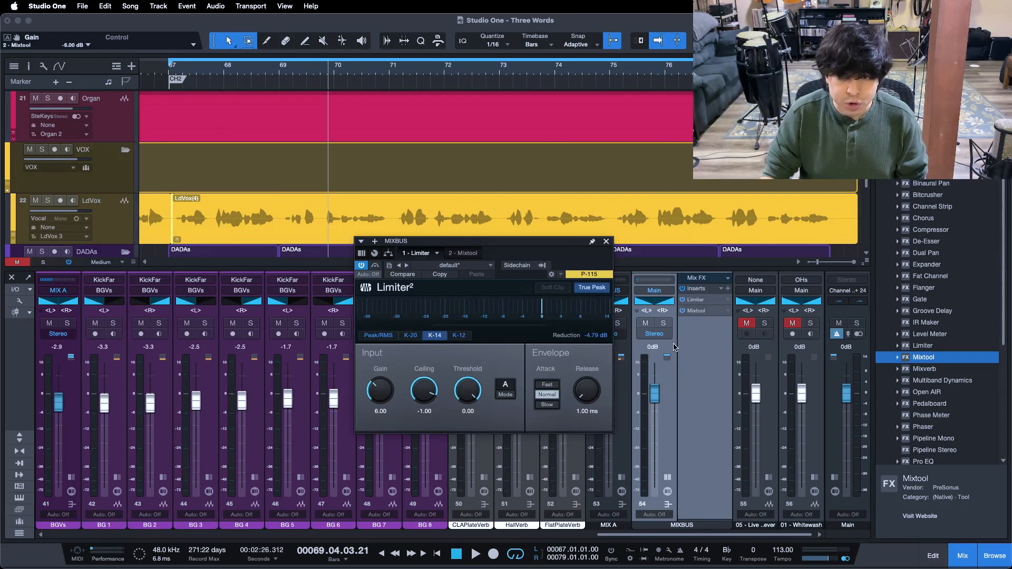
{"action": "key", "text": "KP_1"}
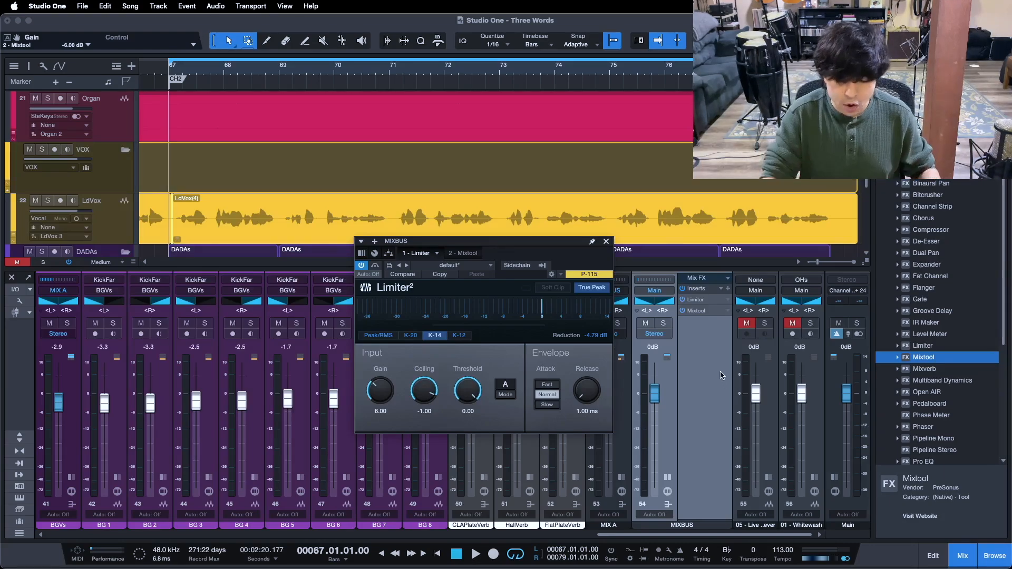
{"action": "key", "text": "space"}
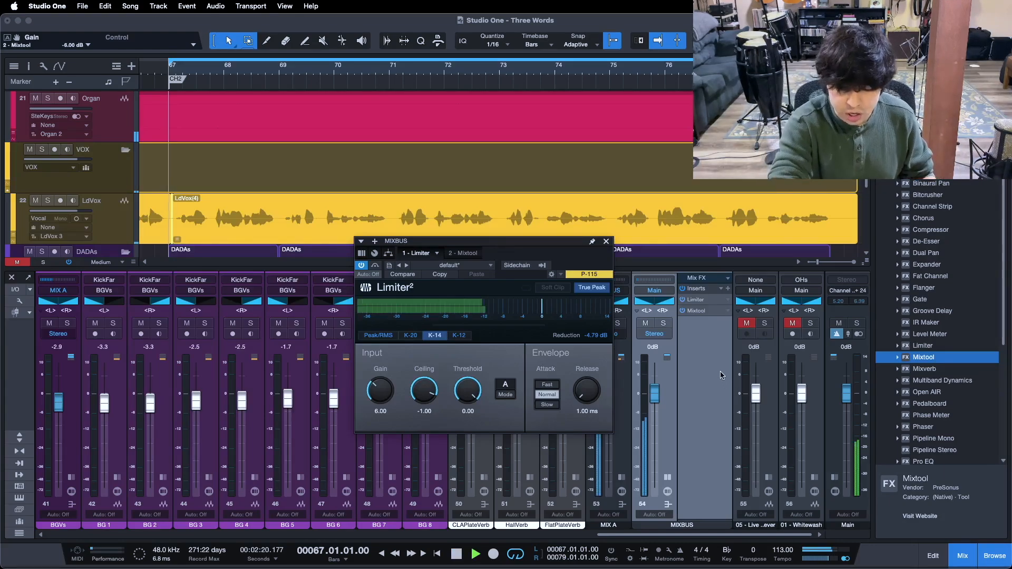
{"action": "left_click", "coordinate": [683, 290]}
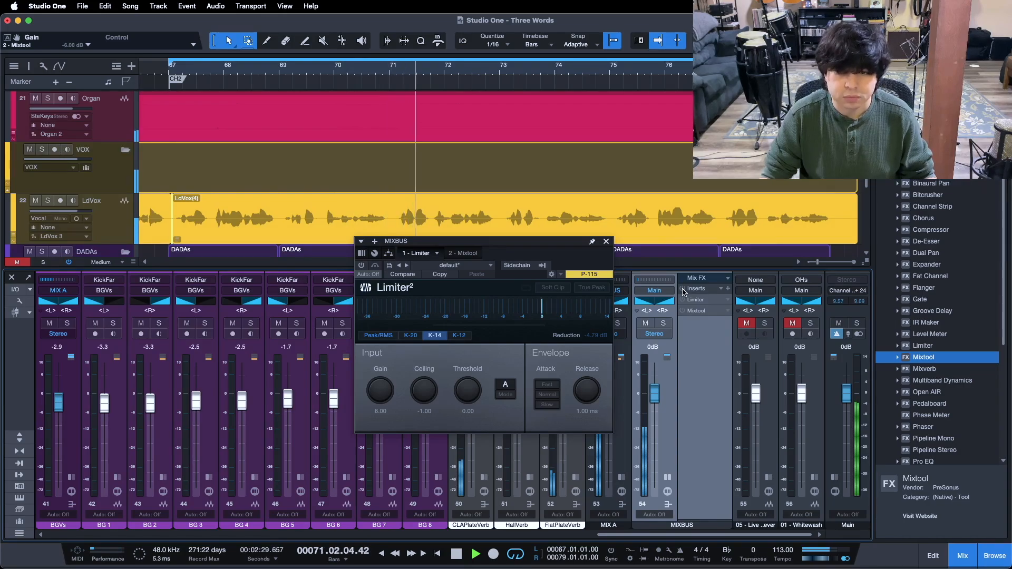
{"action": "left_click", "coordinate": [682, 289]}
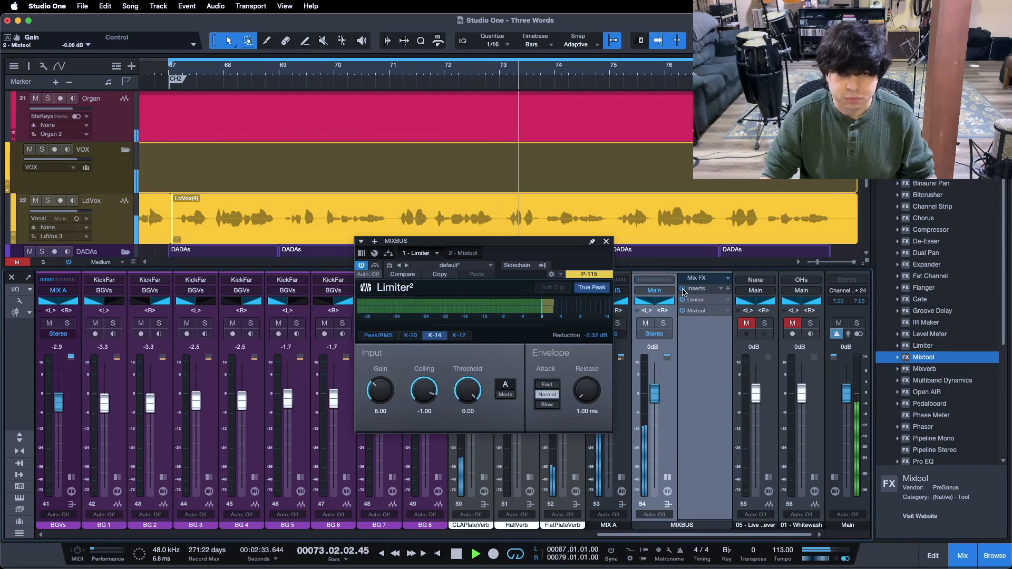
{"action": "left_click", "coordinate": [683, 289]}
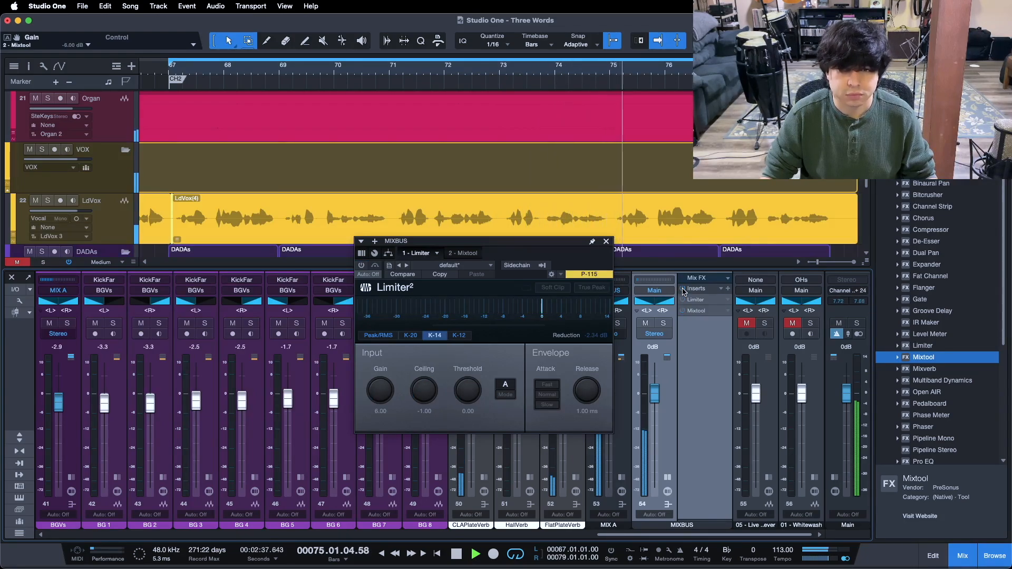
{"action": "left_click", "coordinate": [683, 290]}
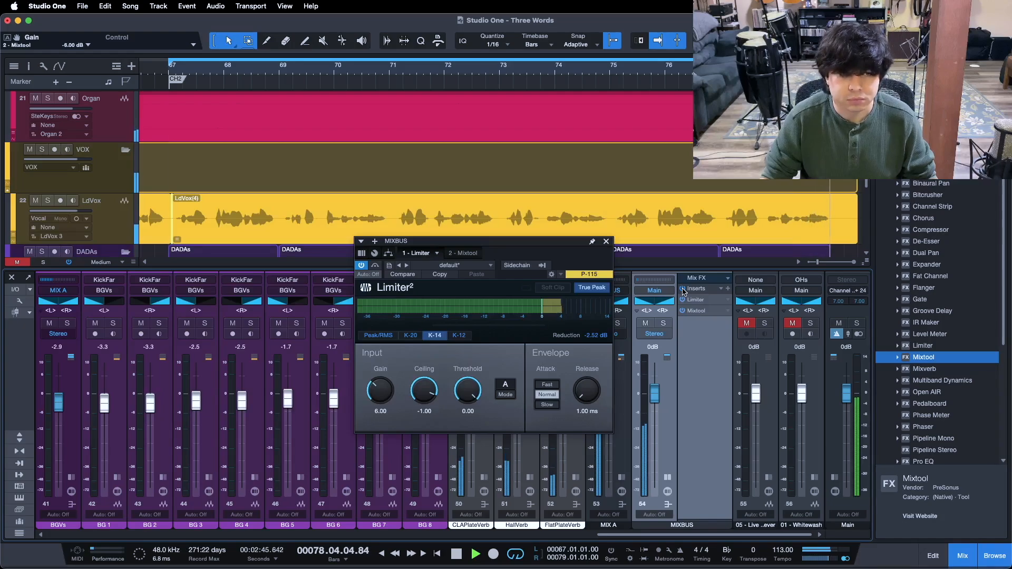
{"action": "left_click", "coordinate": [683, 289]}
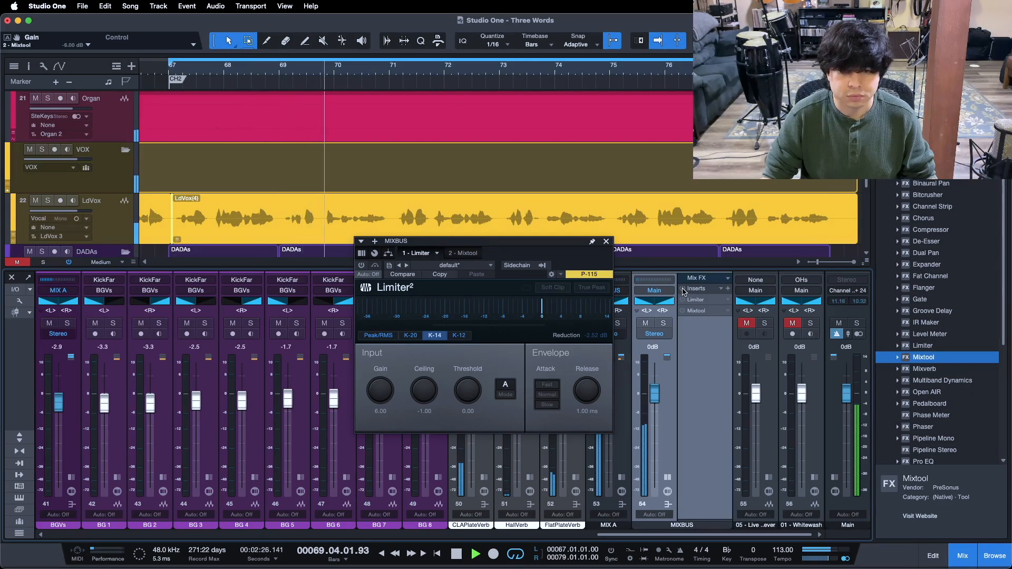
{"action": "left_click", "coordinate": [683, 290]}
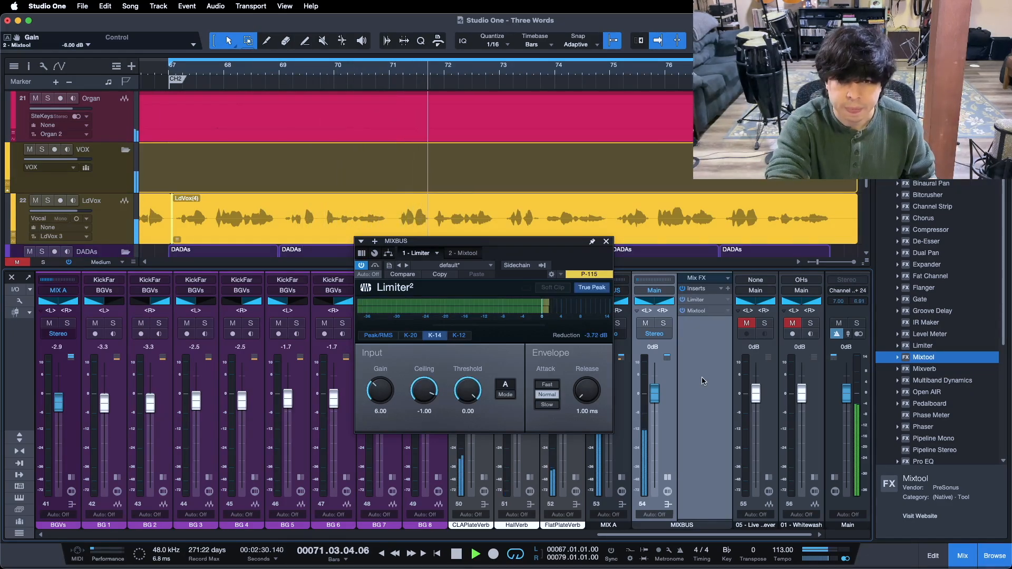
{"action": "key", "text": "space"}
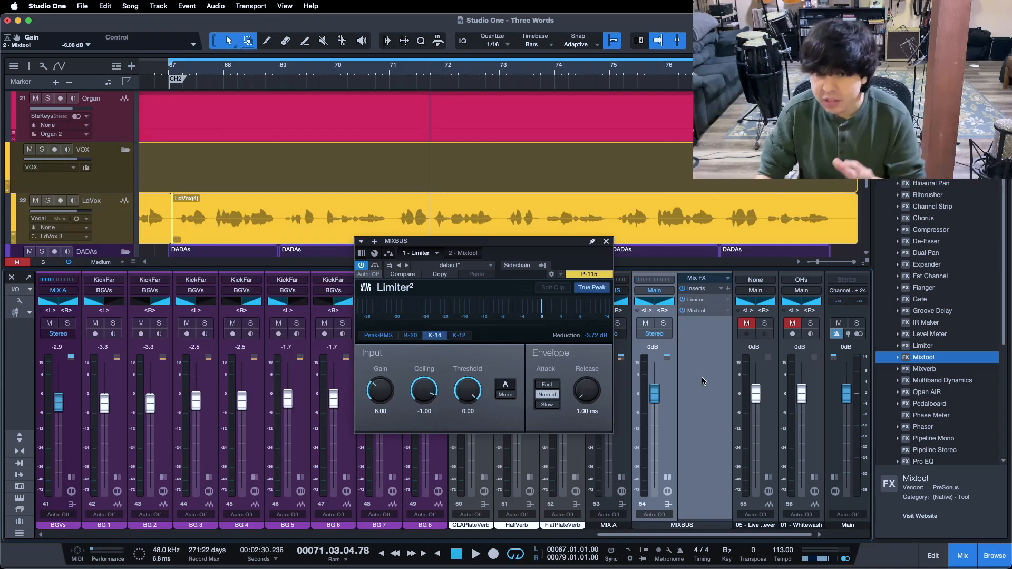
Step: Remove the Mixtool from the MIXBUS channel's inserts
{"action": "right_click", "coordinate": [703, 312]}
{"action": "left_click", "coordinate": [700, 411]}
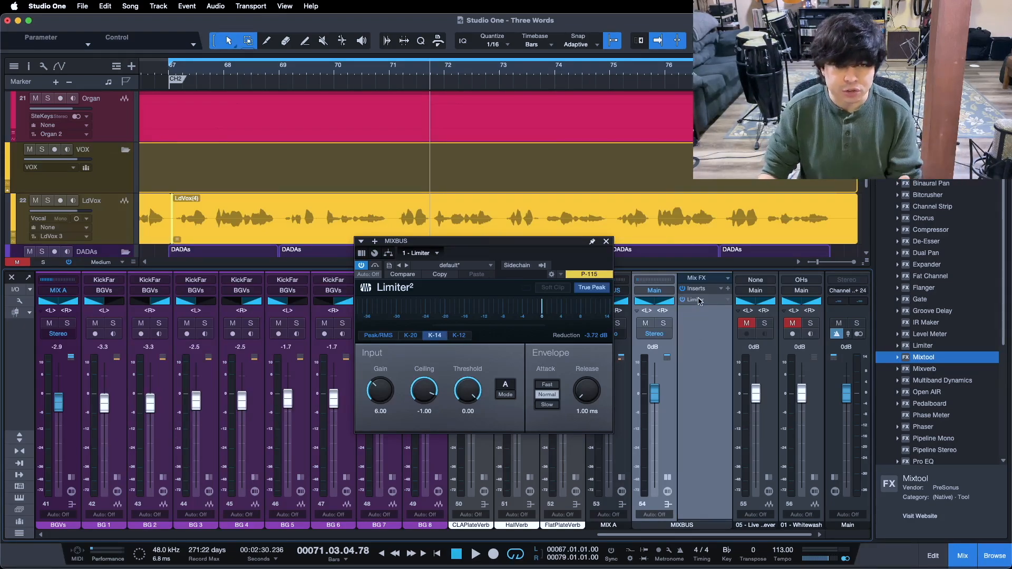
Step: Disable the Limiter on the MIXBUS channel, then enable it again
{"action": "right_click", "coordinate": [699, 301]}
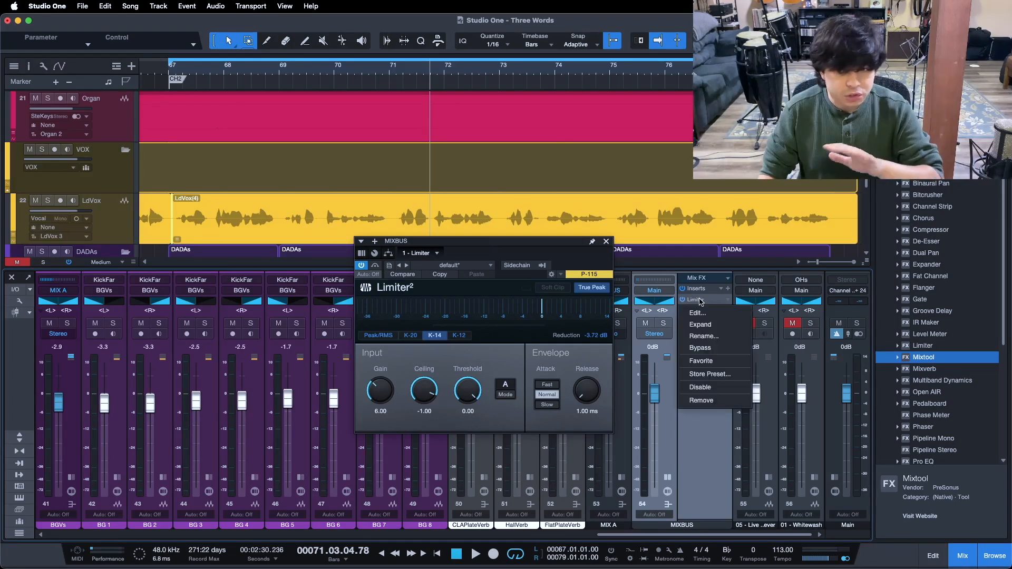
{"action": "left_click", "coordinate": [710, 393]}
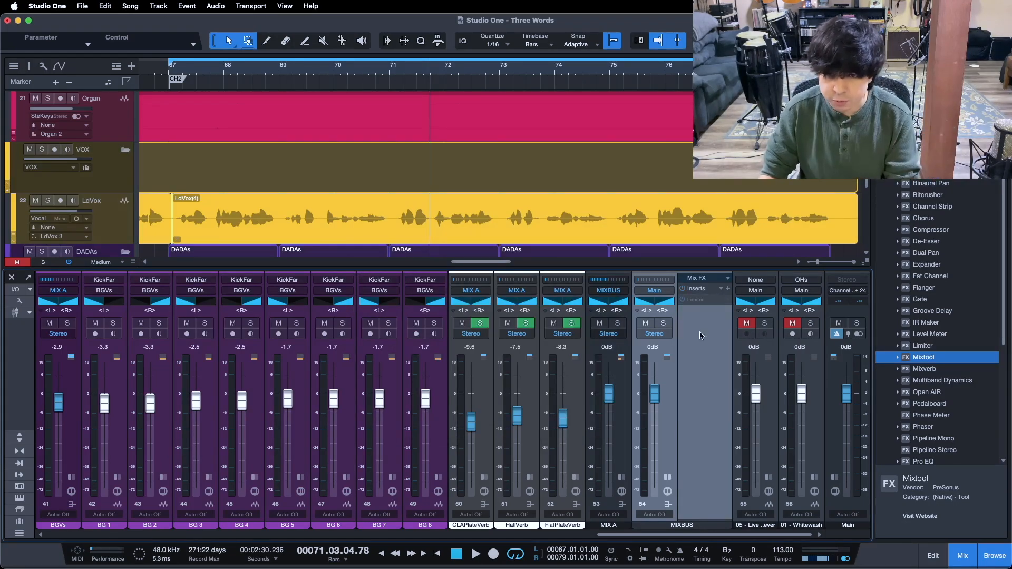
{"action": "right_click", "coordinate": [701, 302]}
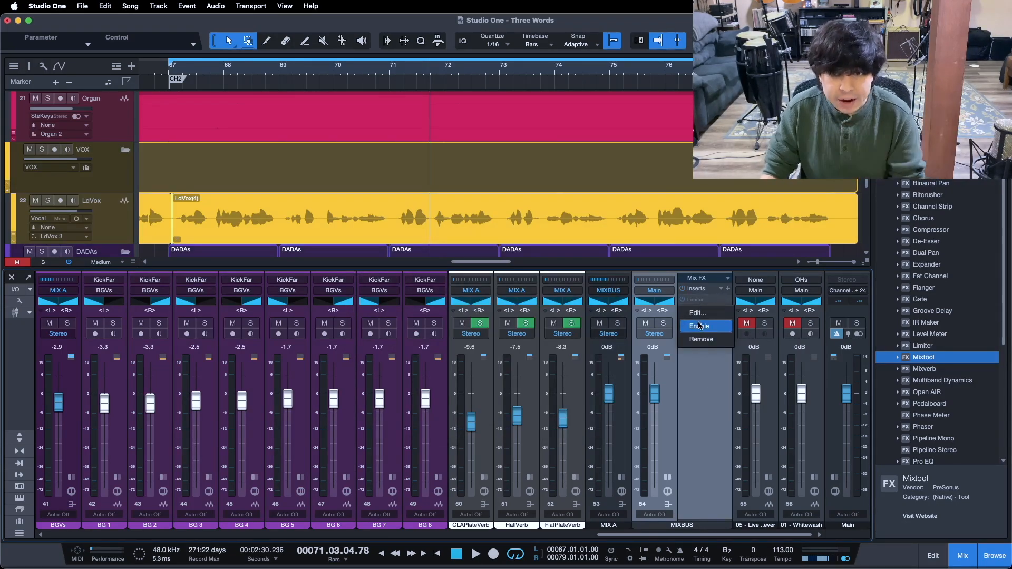
{"action": "left_click", "coordinate": [699, 323]}
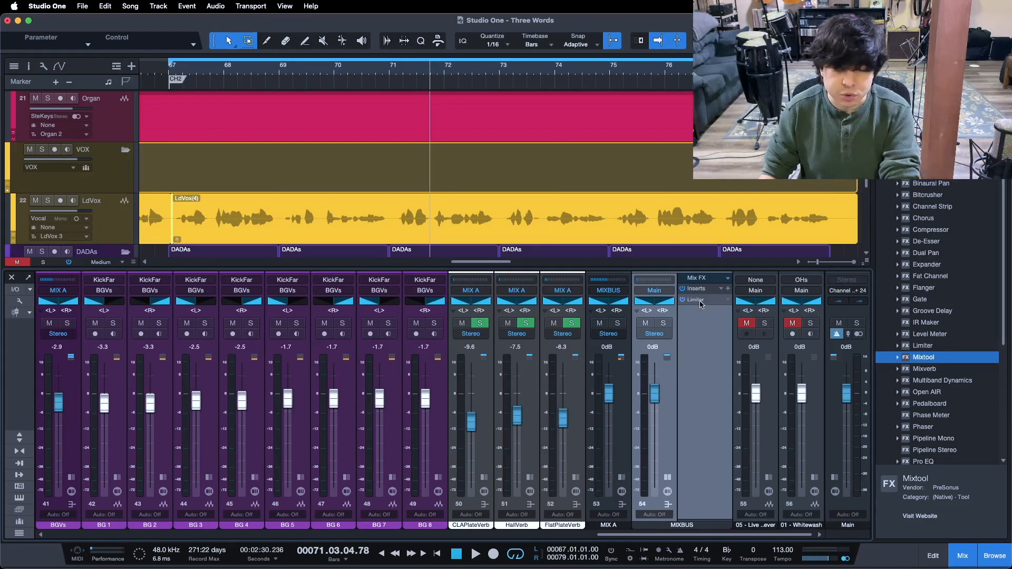
Step: Collapse the MIXBUS channel's inserts and look over the drum, bass and guitar channels in the mixer
{"action": "left_click", "coordinate": [668, 477]}
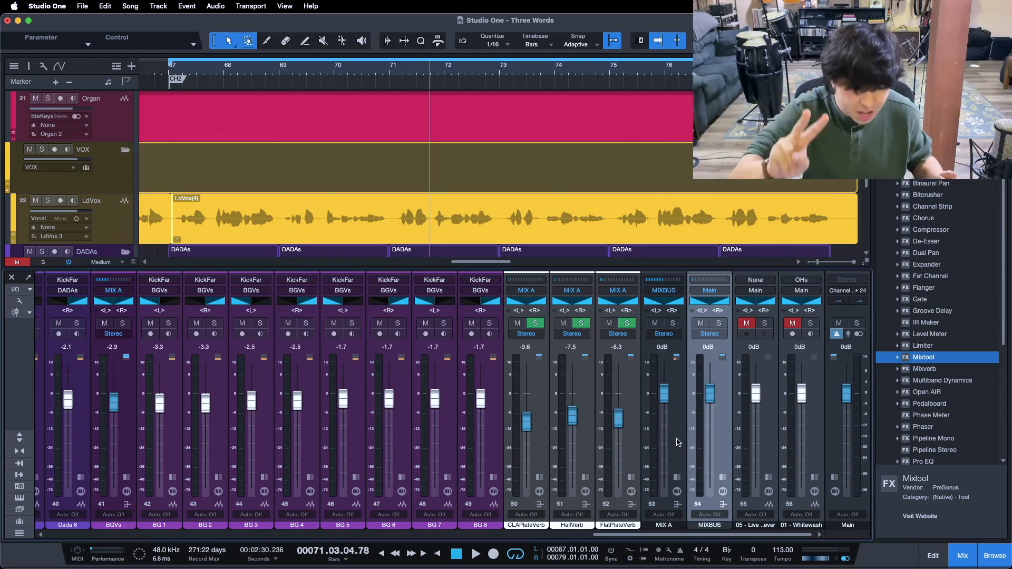
{"action": "left_click_drag", "start_coordinate": [706, 535], "coordinate": [1, 523]}
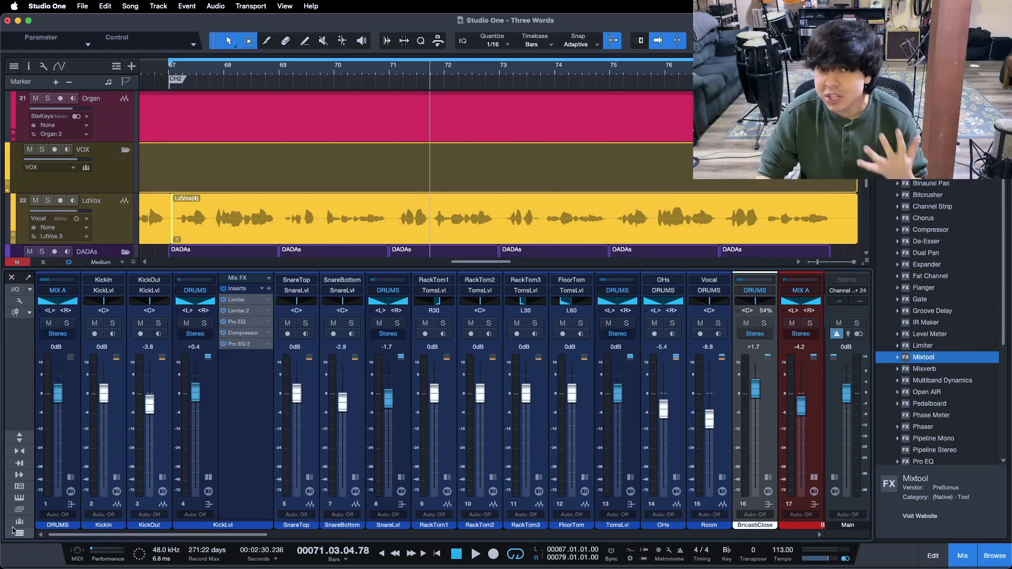
{"action": "left_click_drag", "start_coordinate": [163, 537], "coordinate": [313, 537]}
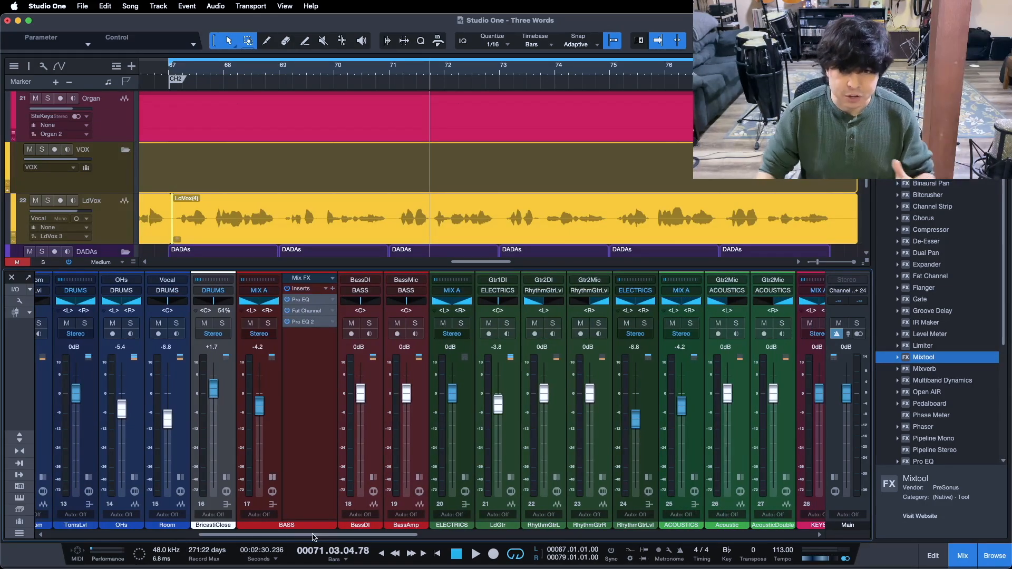